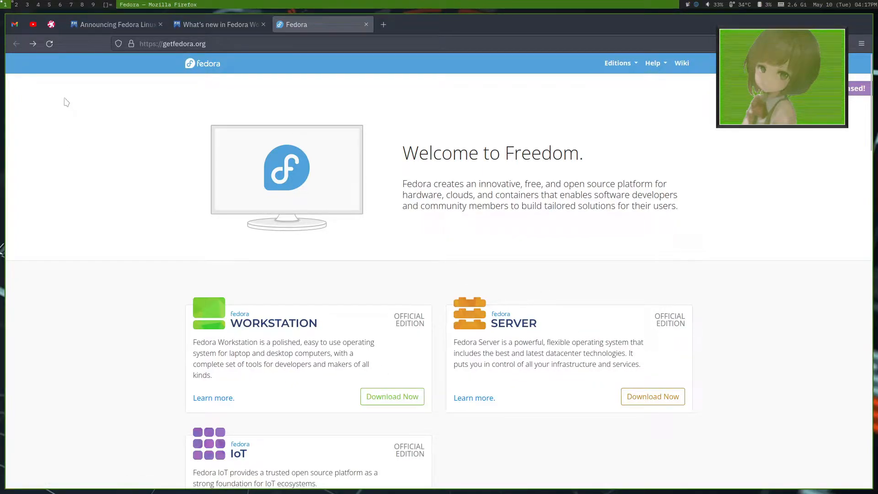
Step: Switch to VirtualBox and start a new virtual machine named Fedora 36 with type Linux and version Fedora (64-bit)
{"action": "left_click", "coordinate": [19, 5]}
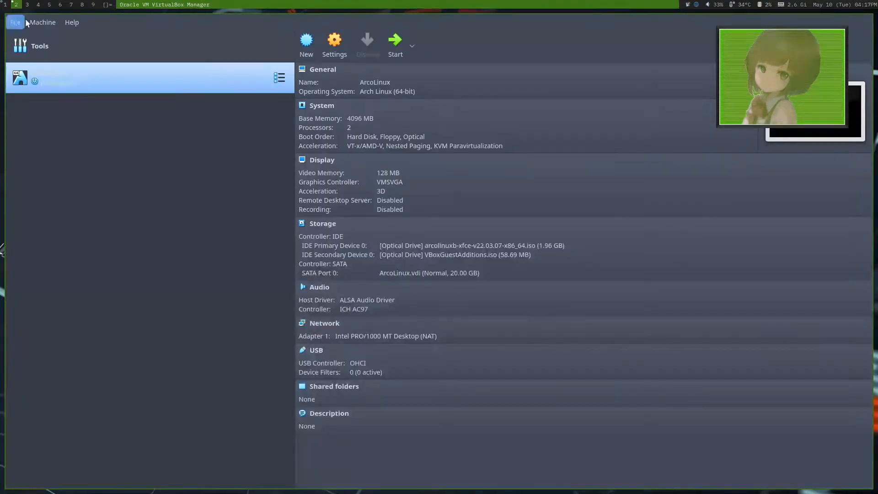
{"action": "left_click", "coordinate": [305, 46]}
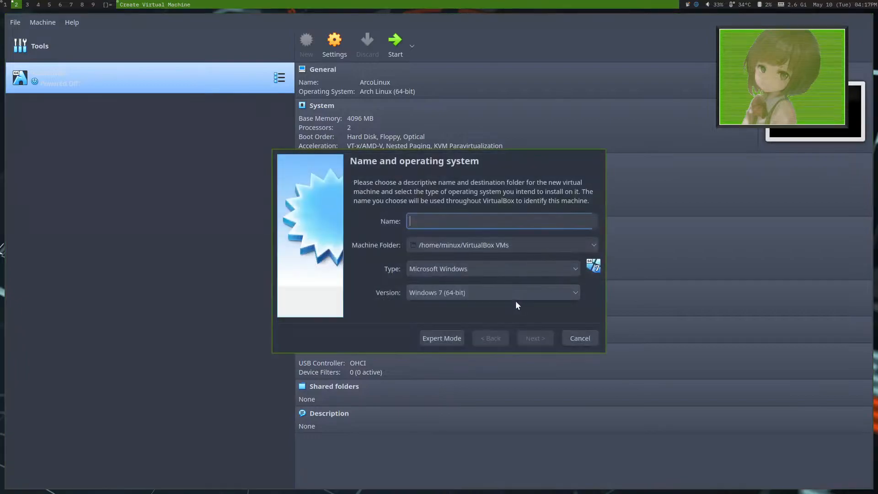
{"action": "type", "text": "Fedora "}
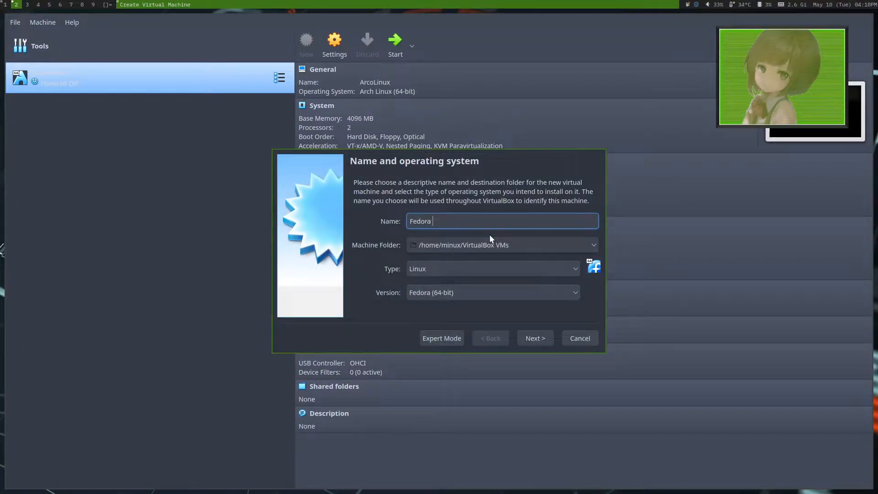
{"action": "type", "text": "36"}
{"action": "left_click", "coordinate": [534, 340]}
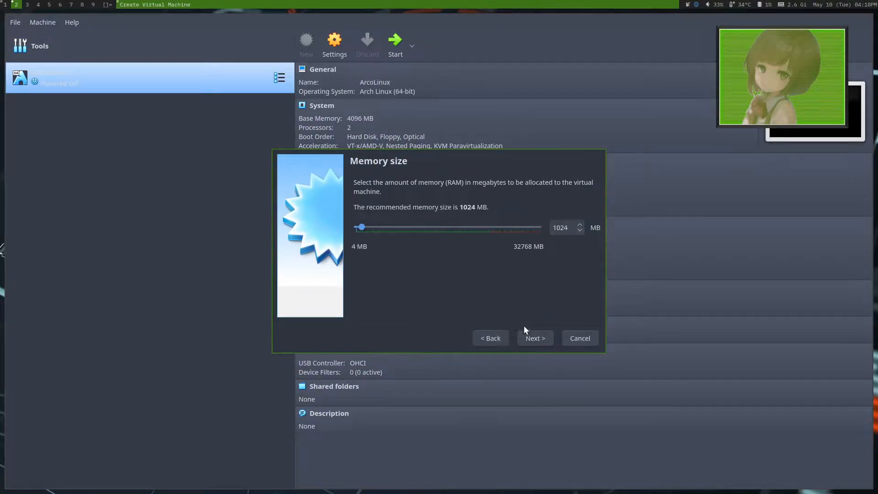
Step: Allocate 4096 MB of memory to the new virtual machine
{"action": "left_click", "coordinate": [569, 227]}
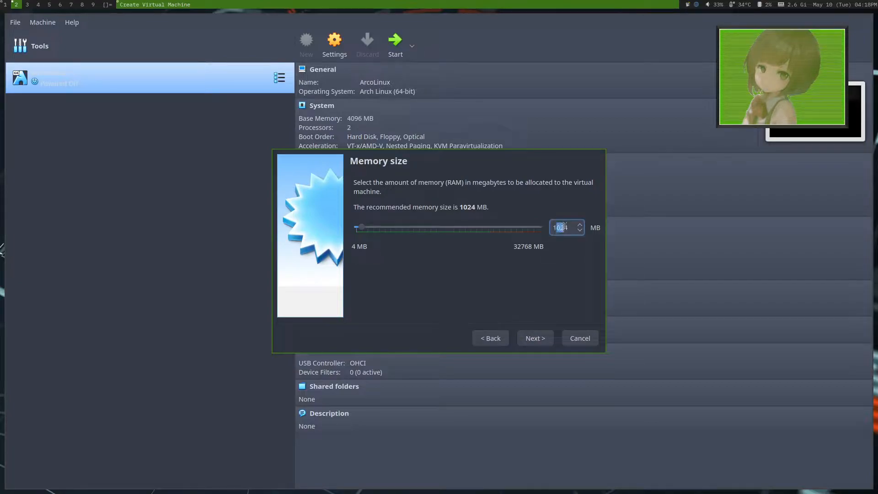
{"action": "left_click_drag", "start_coordinate": [555, 227], "coordinate": [567, 225]}
{"action": "type", "text": "4096"}
{"action": "left_click", "coordinate": [531, 337]}
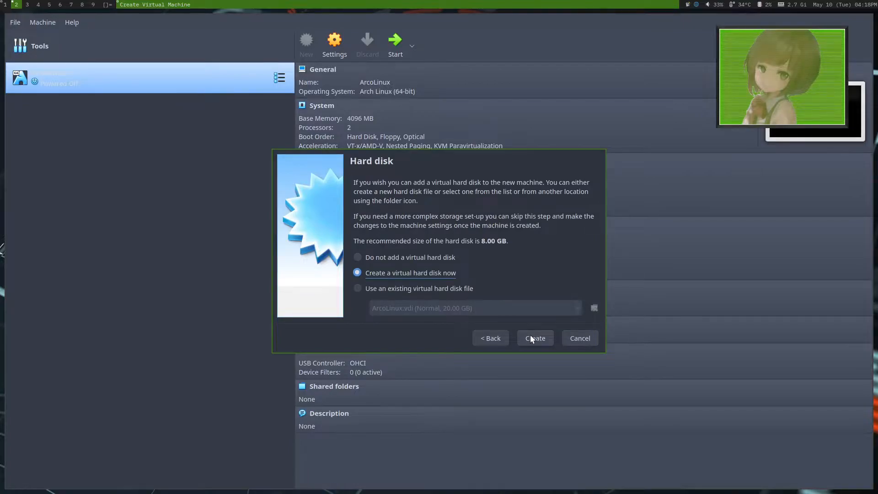
Step: Create a new fixed-size VDI virtual hard disk of 20 GB for the machine
{"action": "left_click", "coordinate": [531, 337]}
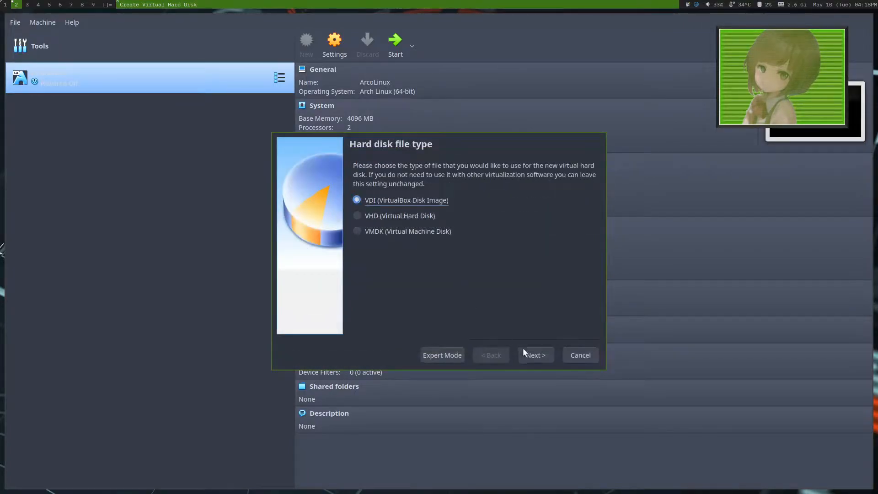
{"action": "left_click", "coordinate": [523, 352]}
{"action": "left_click", "coordinate": [357, 268]}
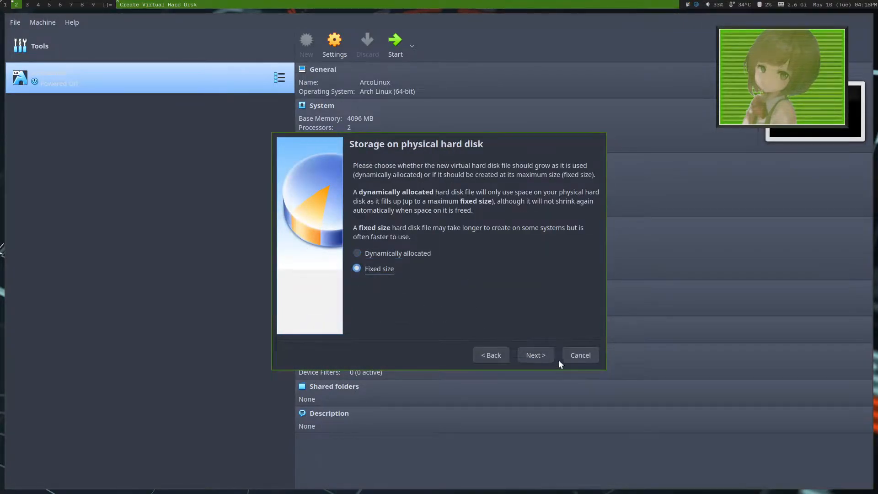
{"action": "left_click", "coordinate": [535, 355]}
{"action": "double_click", "coordinate": [572, 246]}
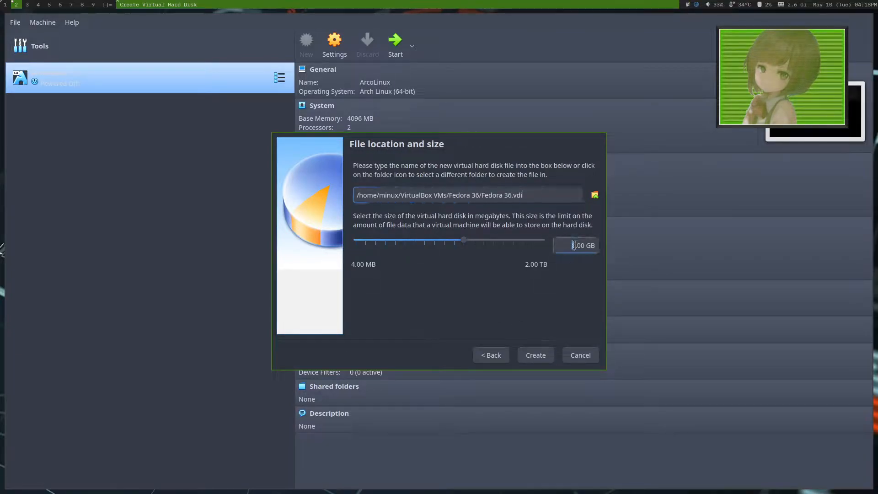
{"action": "type", "text": "20"}
{"action": "left_click", "coordinate": [544, 352]}
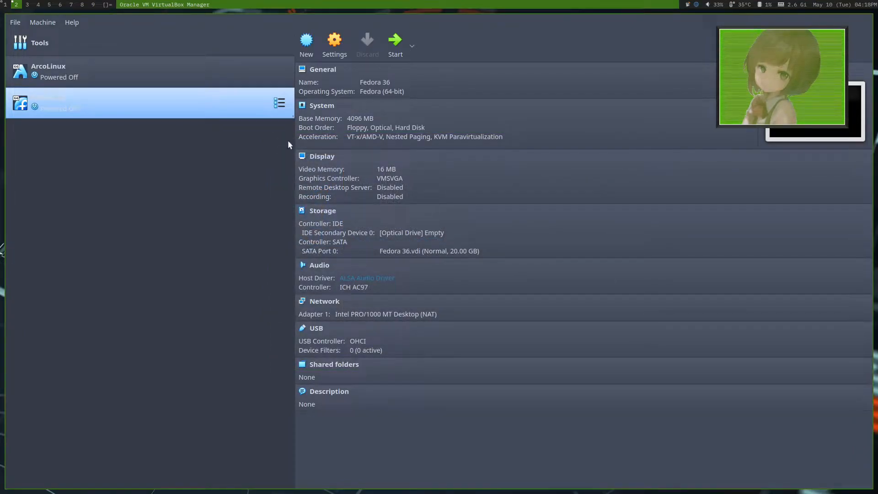
Step: Move the optical drive to first place in the Fedora 36 machine's boot order
{"action": "left_click", "coordinate": [333, 42]}
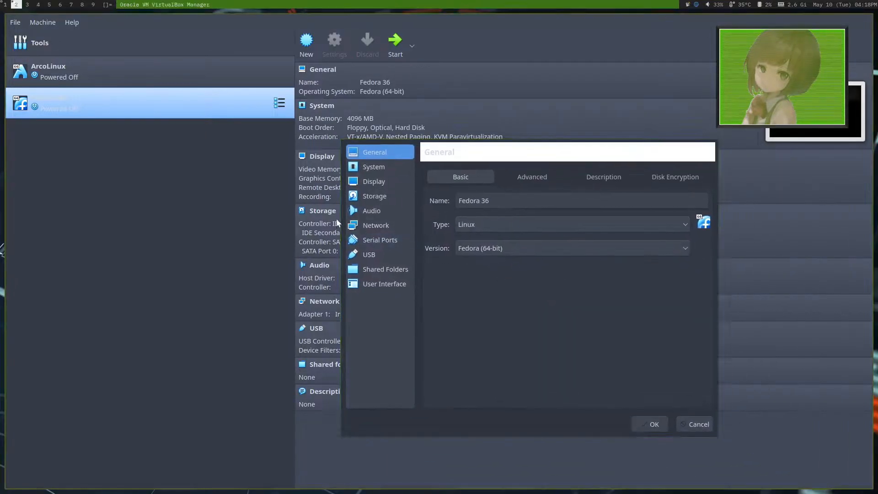
{"action": "left_click", "coordinate": [373, 166]}
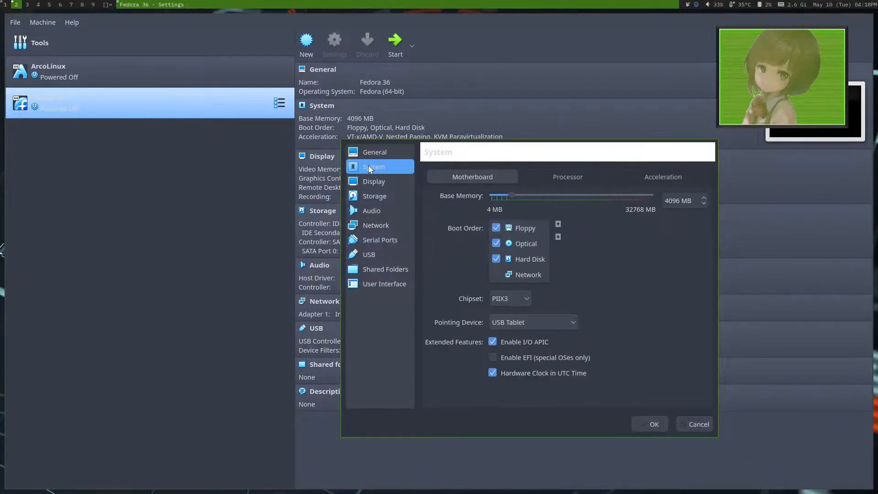
{"action": "left_click", "coordinate": [520, 243]}
{"action": "left_click", "coordinate": [557, 224]}
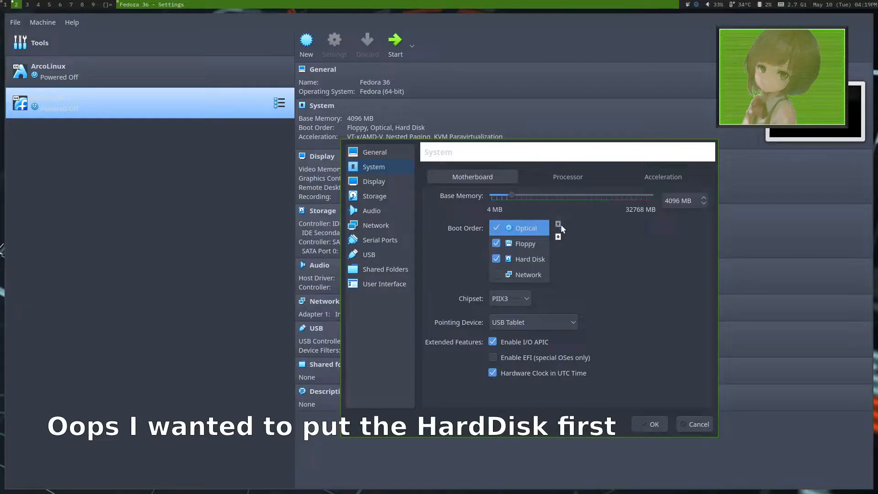
Step: Set the machine's processor count to 4 and check its acceleration settings
{"action": "left_click", "coordinate": [557, 177]}
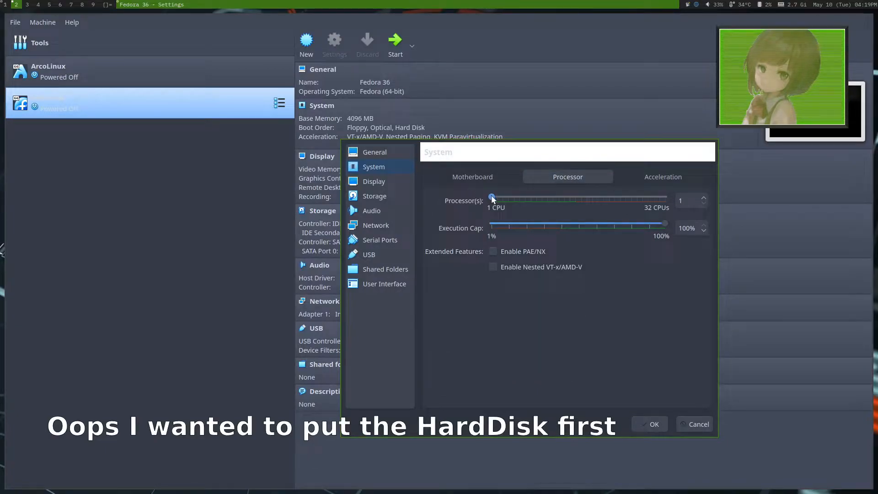
{"action": "left_click", "coordinate": [638, 176]}
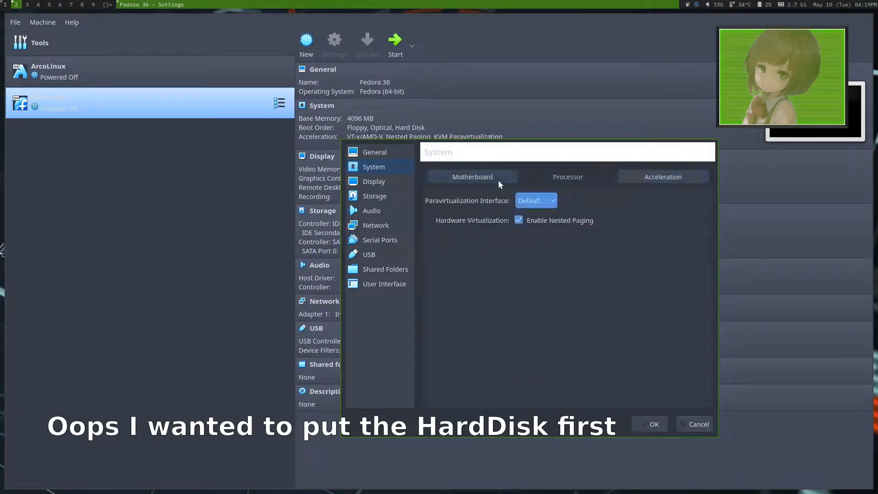
{"action": "left_click", "coordinate": [459, 179]}
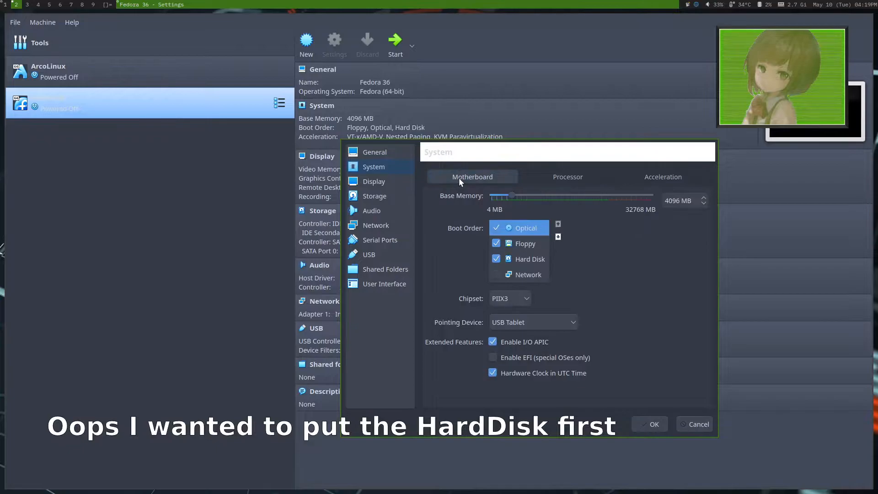
Step: Set the video memory to 128 MB, attach Fedora-Workstation-Live-x86_64-36-1.5.iso as an optical drive, and save the machine settings
{"action": "left_click", "coordinate": [383, 181]}
{"action": "left_click_drag", "start_coordinate": [500, 195], "coordinate": [729, 197]}
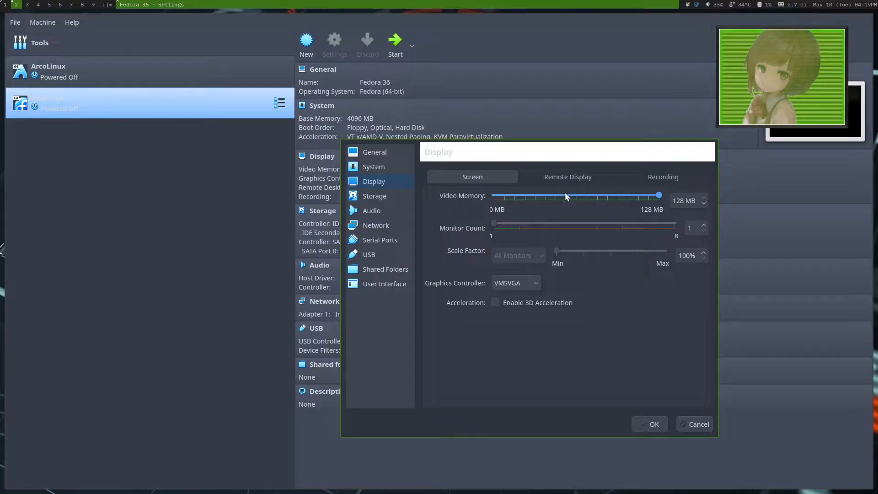
{"action": "left_click", "coordinate": [651, 427]}
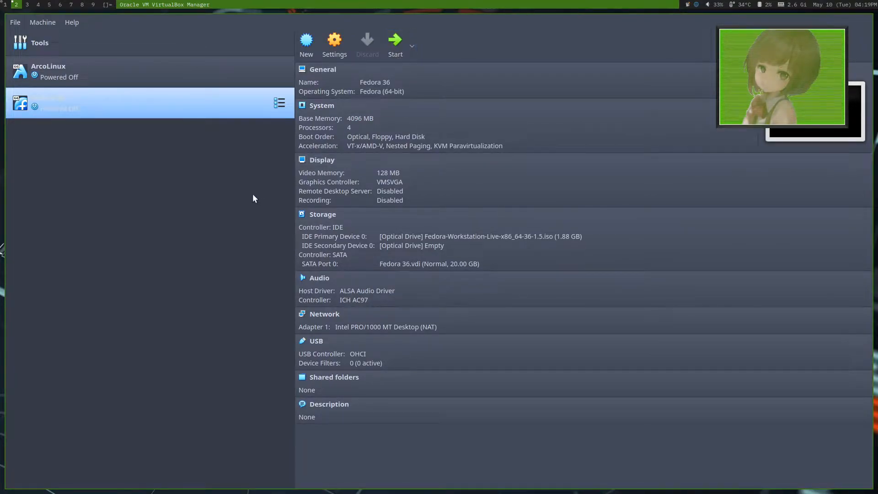
Step: Start the Fedora 36 virtual machine and dismiss the keyboard capture and mouse integration notices
{"action": "key", "text": "super+f"}
{"action": "left_click", "coordinate": [396, 42]}
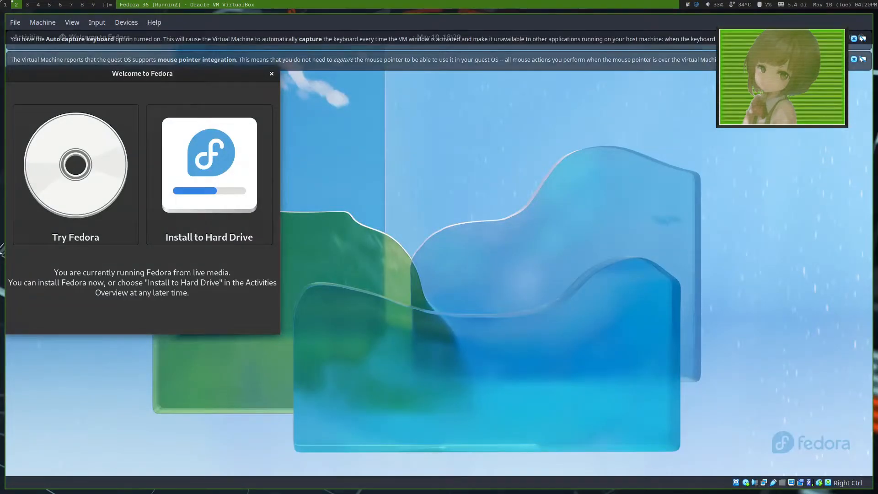
{"action": "left_click", "coordinate": [853, 39]}
{"action": "left_click", "coordinate": [854, 40]}
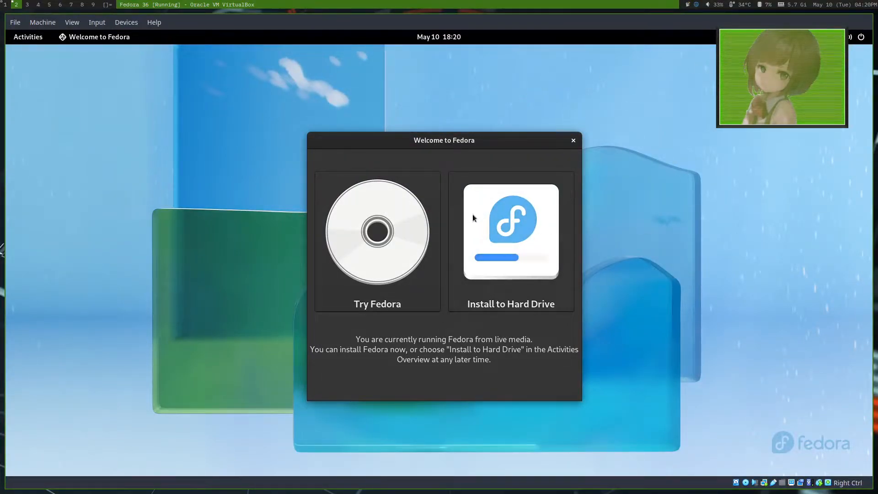
Step: Launch the installation to the hard drive in English (United States) and open the installation destination settings
{"action": "left_click", "coordinate": [496, 226]}
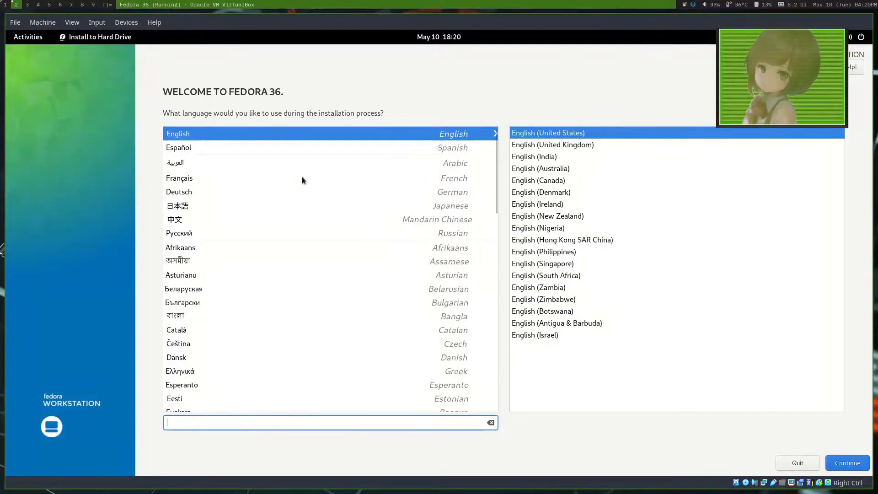
{"action": "left_click", "coordinate": [843, 461]}
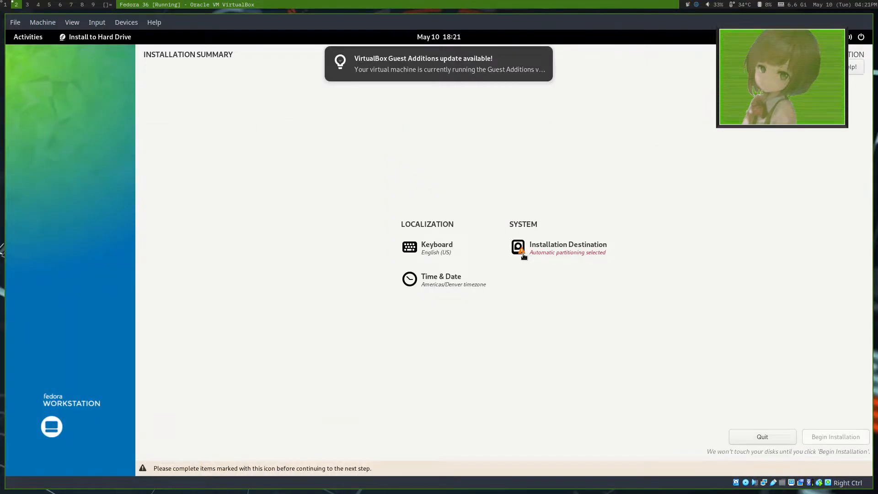
{"action": "mouse_move", "coordinate": [443, 76]}
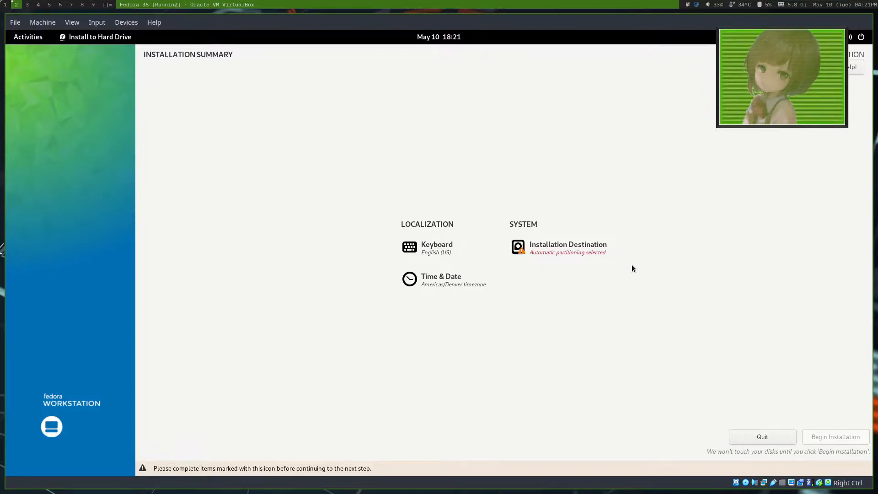
{"action": "left_click", "coordinate": [578, 255]}
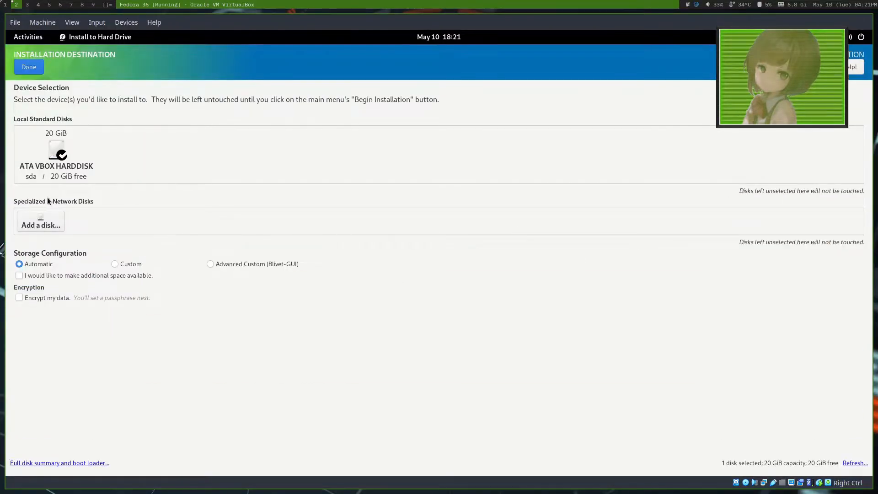
Step: Deselect the local hard disk, look through the search and multipath options for specialized disks, and reselect the local disk
{"action": "left_click", "coordinate": [61, 154]}
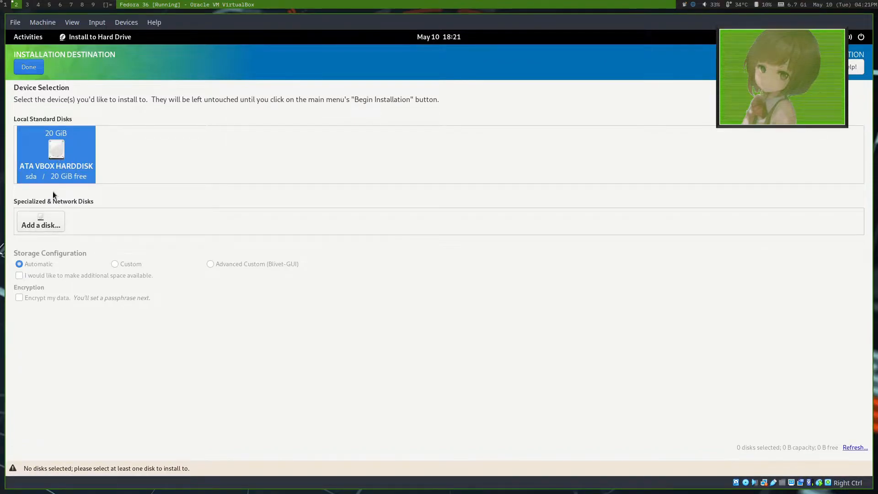
{"action": "left_click", "coordinate": [31, 221]}
{"action": "left_click", "coordinate": [77, 114]}
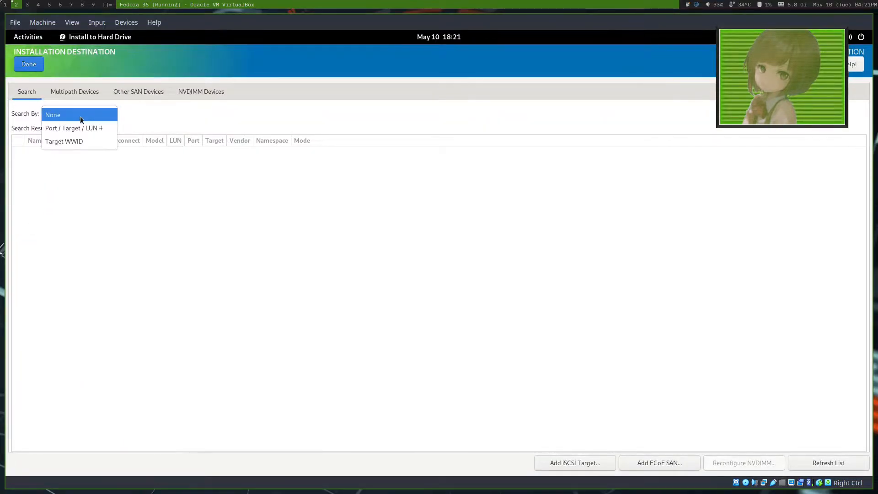
{"action": "left_click", "coordinate": [148, 114]}
{"action": "left_click", "coordinate": [75, 90]}
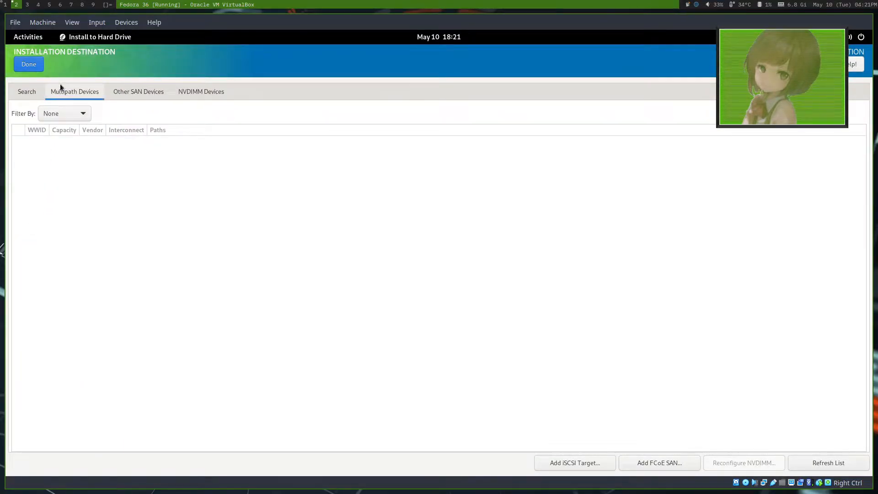
{"action": "left_click", "coordinate": [26, 60]}
{"action": "left_click", "coordinate": [46, 135]}
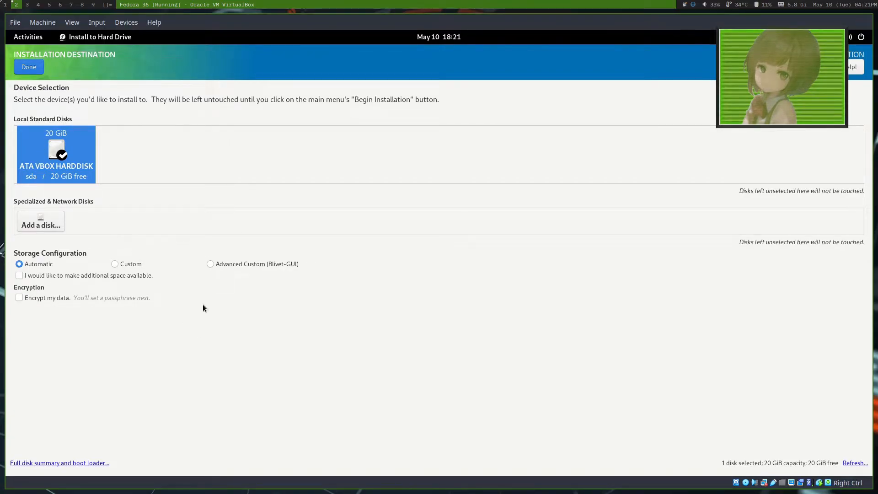
Step: Confirm the local disk with automatic storage configuration after reviewing the disk summary and boot loader, and begin the installation
{"action": "left_click", "coordinate": [113, 265]}
{"action": "left_click", "coordinate": [24, 265]}
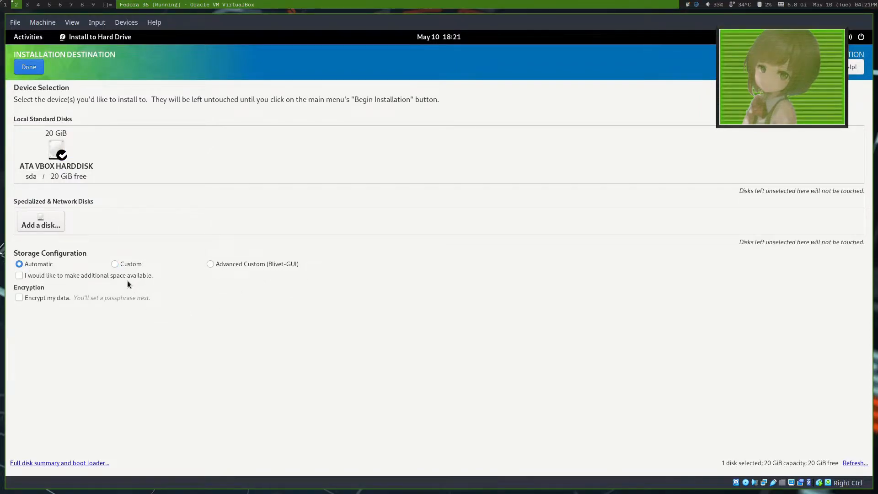
{"action": "left_click", "coordinate": [95, 462]}
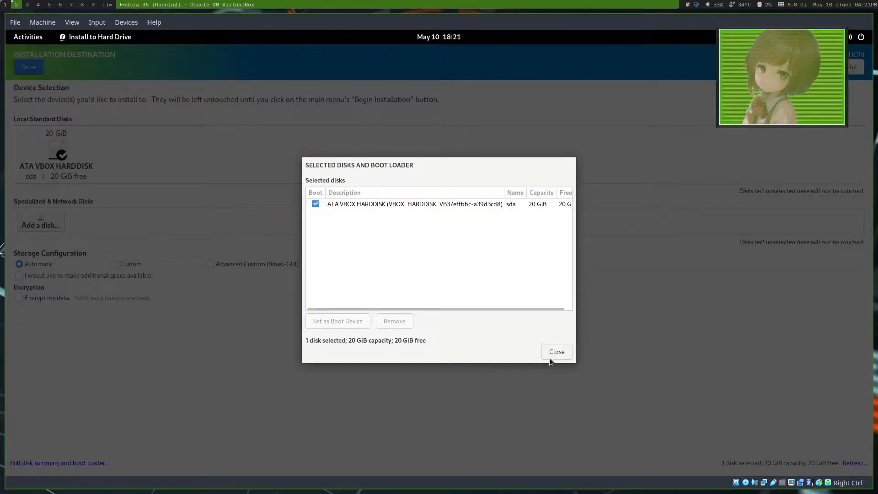
{"action": "left_click", "coordinate": [556, 351]}
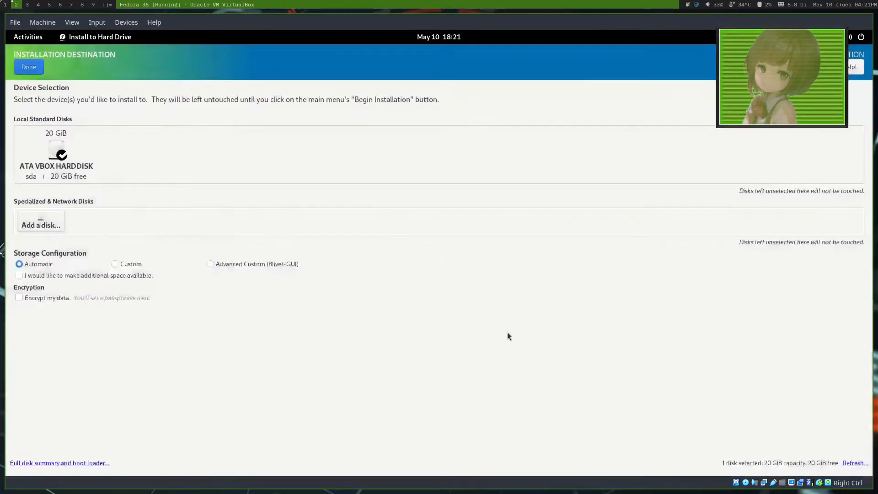
{"action": "left_click", "coordinate": [30, 69]}
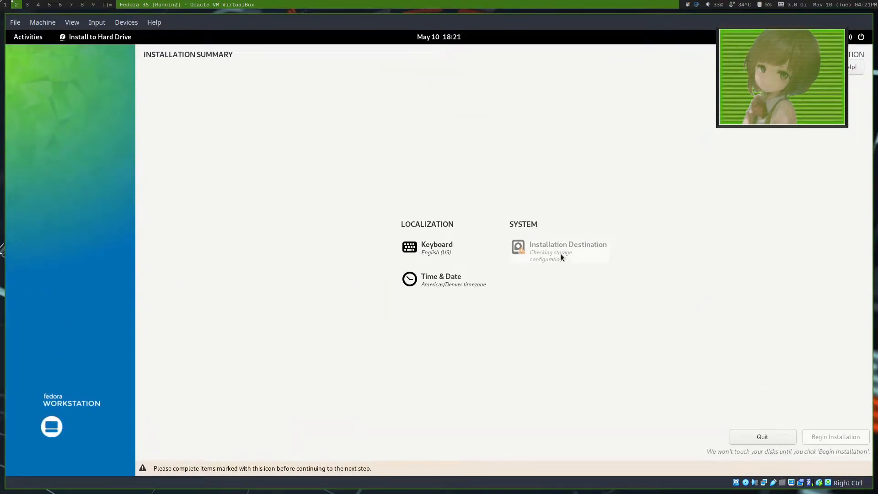
{"action": "left_click", "coordinate": [830, 451]}
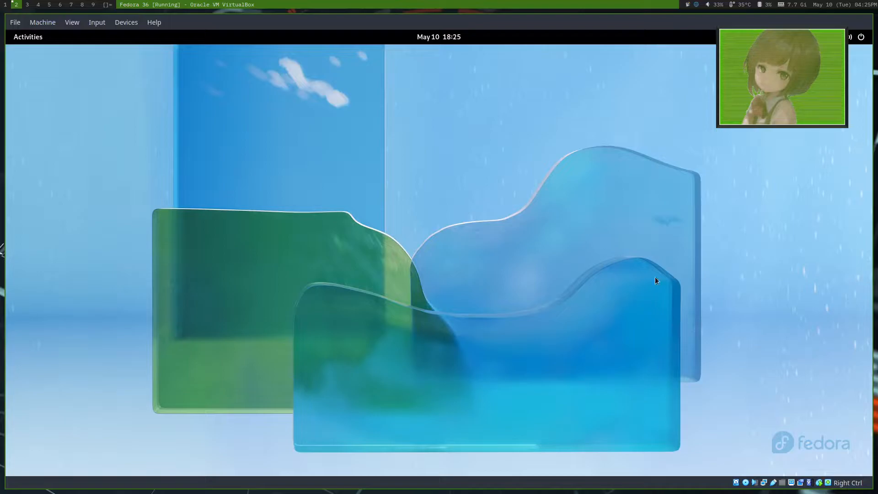
Step: Restart the virtual machine from the live desktop, dismiss the mouse integration notice at the boot screen, and open the virtual machine window's File options
{"action": "left_click", "coordinate": [21, 42]}
{"action": "left_click", "coordinate": [21, 42]}
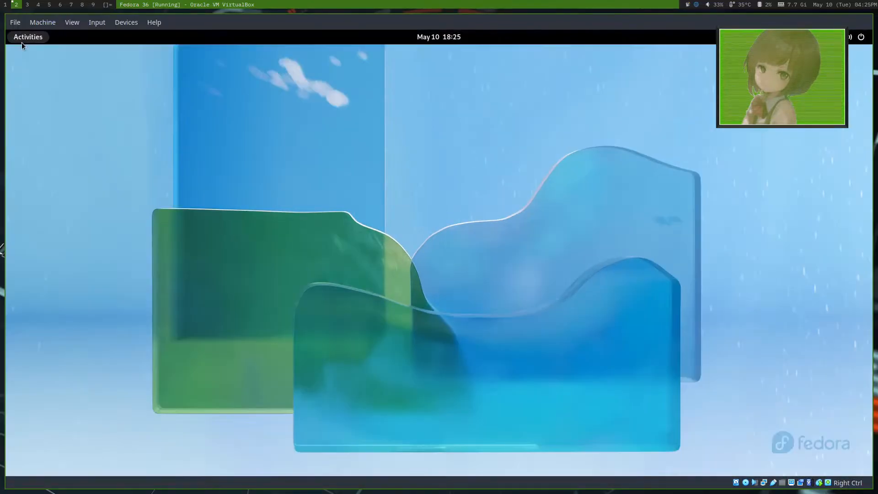
{"action": "left_click", "coordinate": [862, 37]}
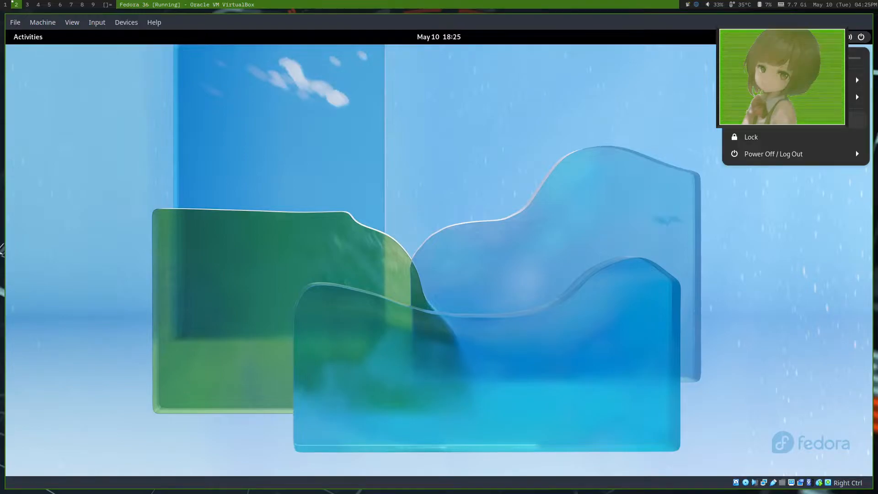
{"action": "left_click", "coordinate": [790, 156]}
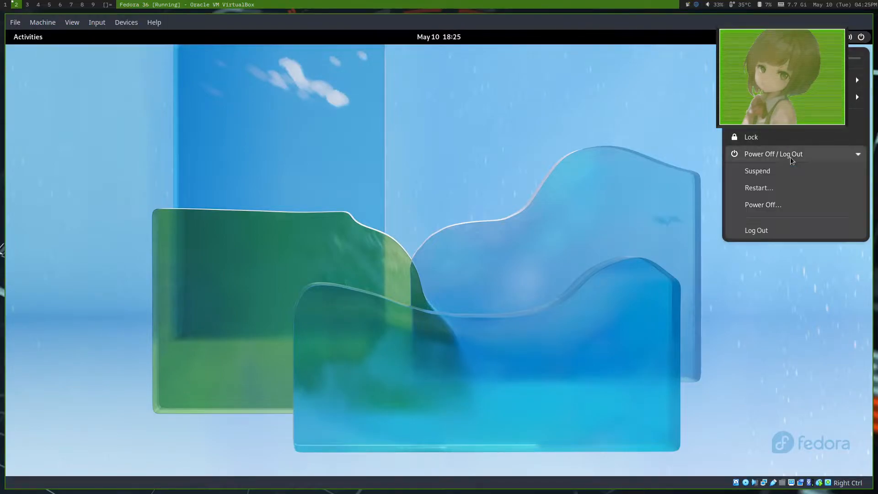
{"action": "left_click", "coordinate": [788, 190]}
{"action": "left_click", "coordinate": [491, 281]}
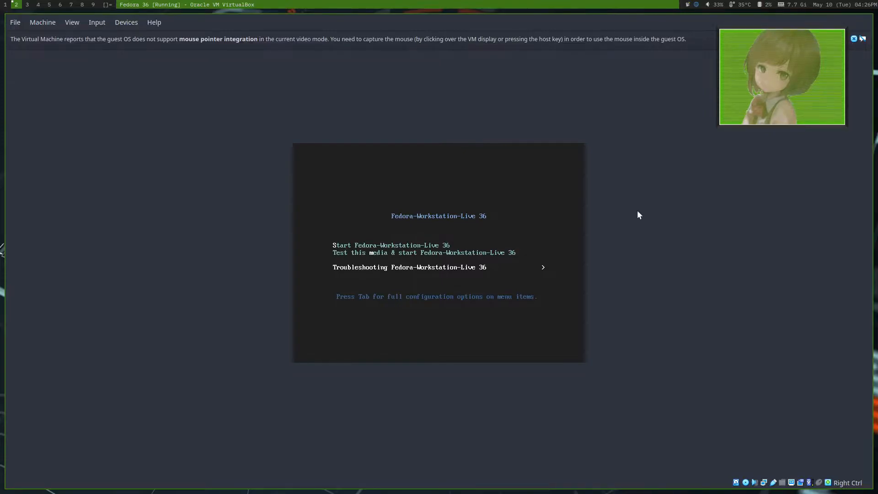
{"action": "left_click", "coordinate": [852, 38]}
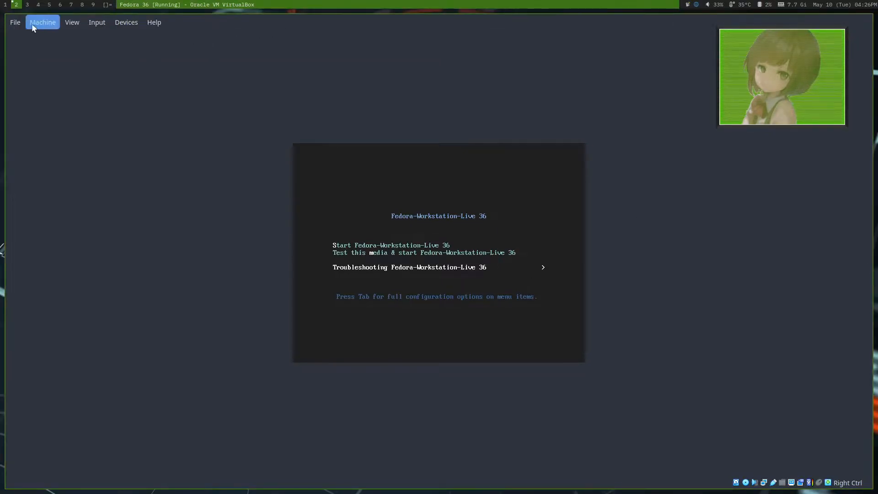
{"action": "left_click", "coordinate": [16, 23]}
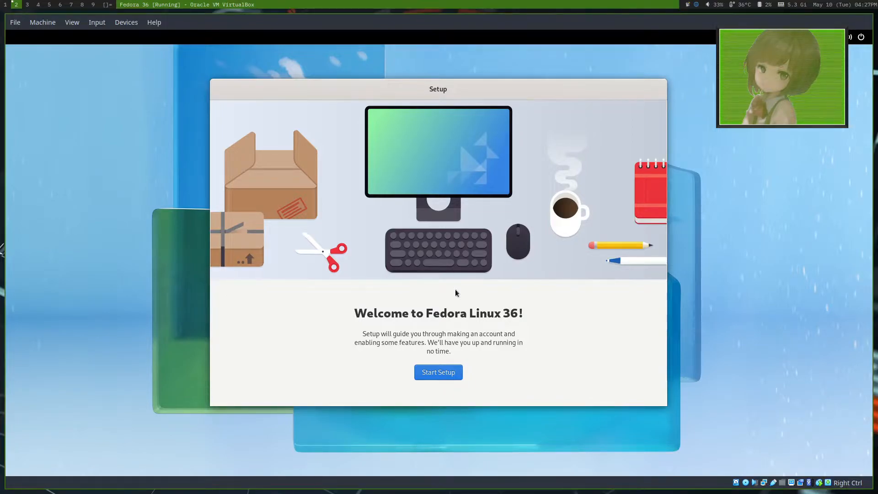
Step: Start the Fedora setup, keep the default privacy settings, enable third-party repositories, and skip connecting online accounts
{"action": "left_click", "coordinate": [447, 372]}
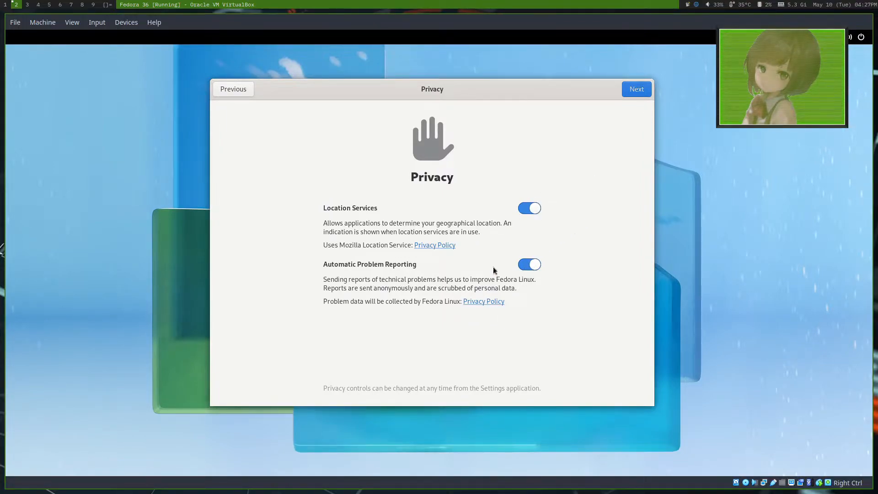
{"action": "left_click", "coordinate": [629, 95]}
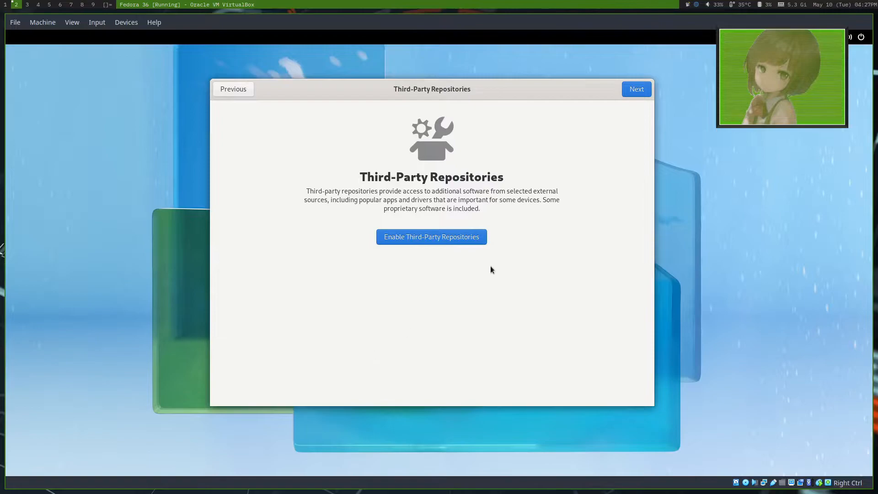
{"action": "left_click", "coordinate": [466, 237]}
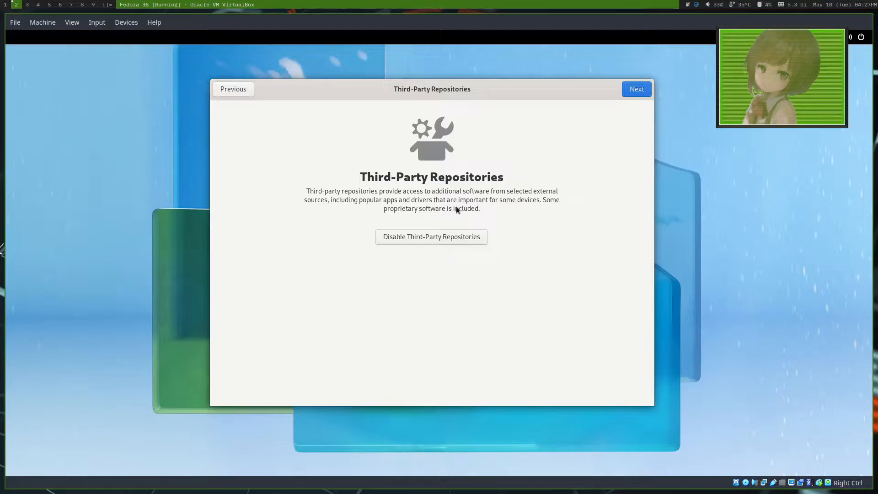
{"action": "left_click", "coordinate": [634, 92]}
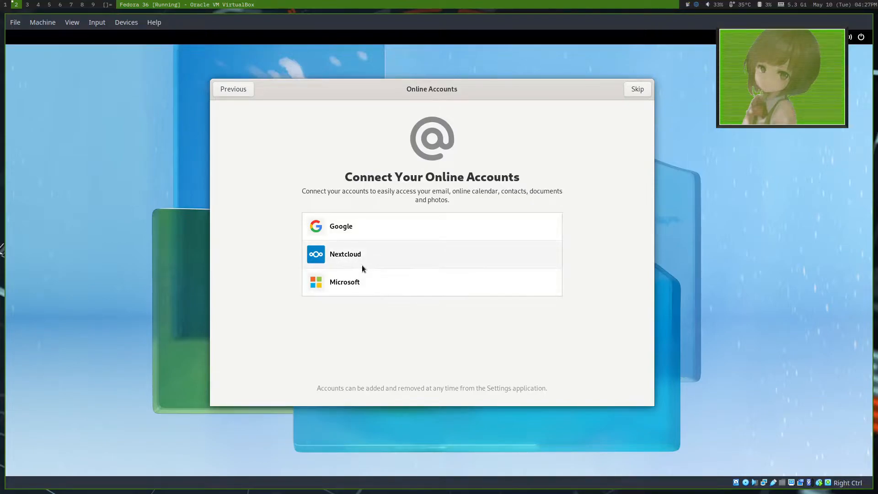
{"action": "left_click", "coordinate": [634, 89]}
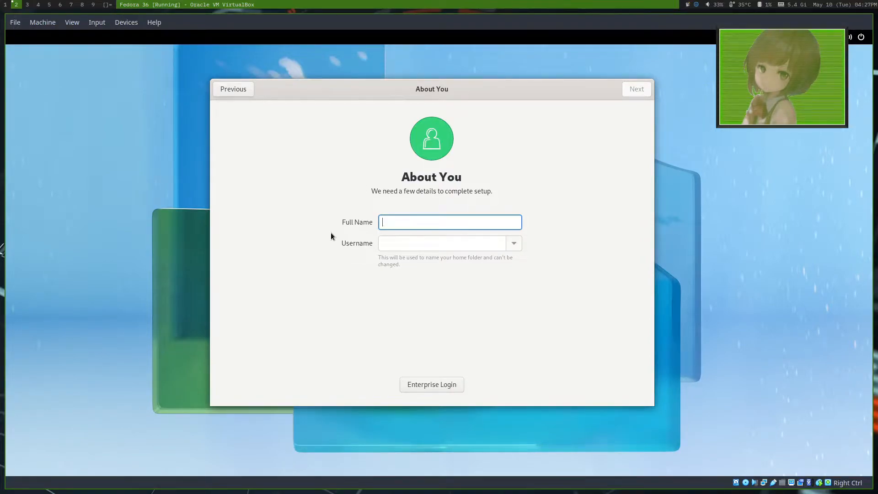
Step: Enter the full name for the new user account and accept the suggested username
{"action": "type", "text": "Minux"}
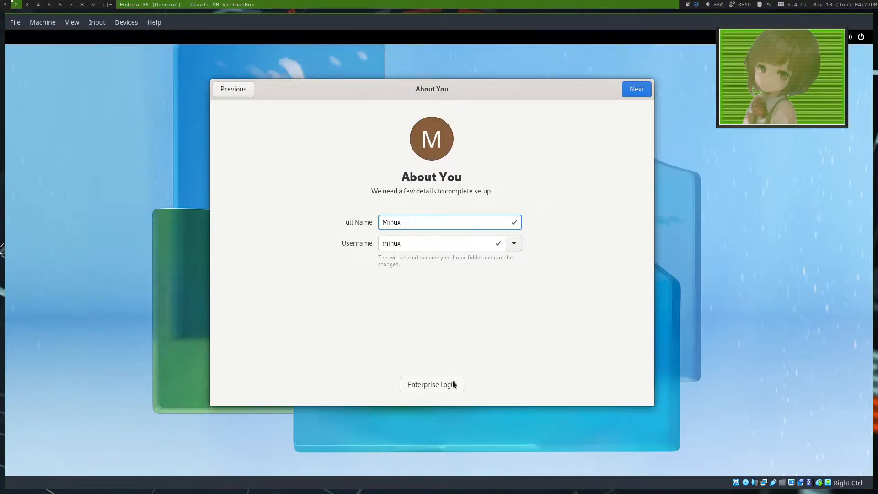
{"action": "left_click", "coordinate": [636, 91]}
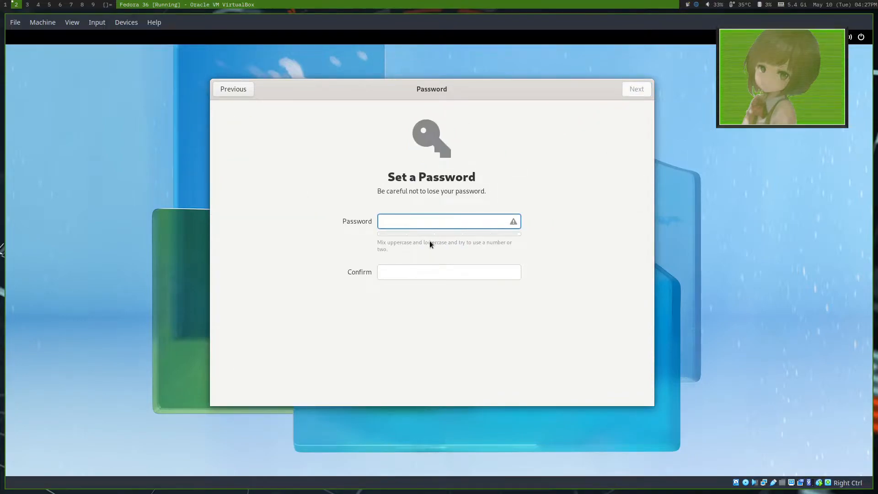
Step: Set and confirm the account password, then finish the setup and start using Fedora Linux
{"action": "type", "text": "••••••"}
{"action": "left_click", "coordinate": [402, 275]}
{"action": "type", "text": "••••••"}
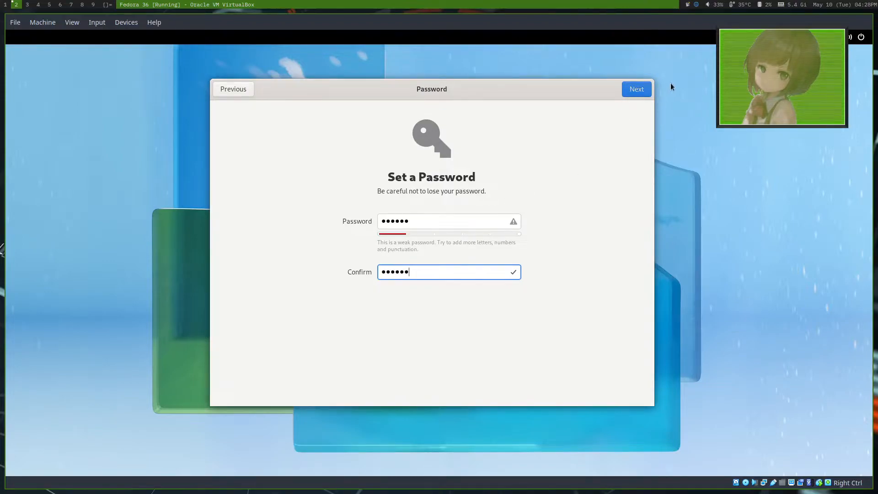
{"action": "left_click", "coordinate": [634, 91]}
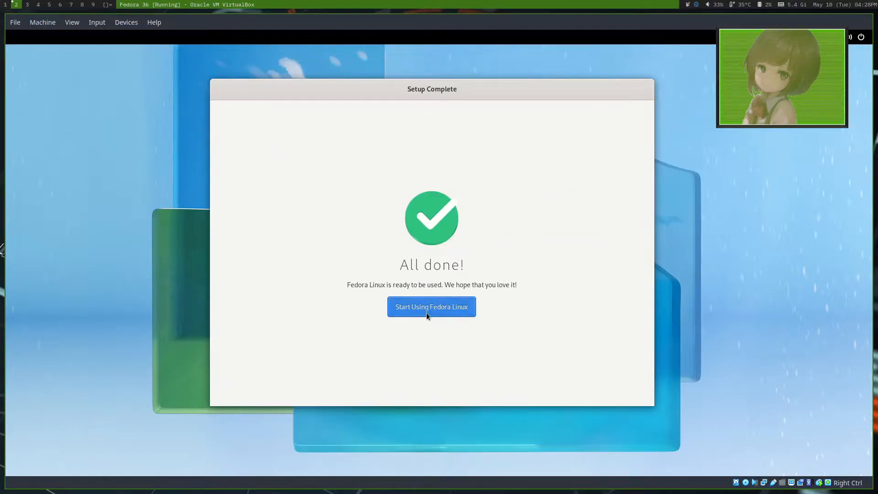
{"action": "left_click", "coordinate": [426, 312]}
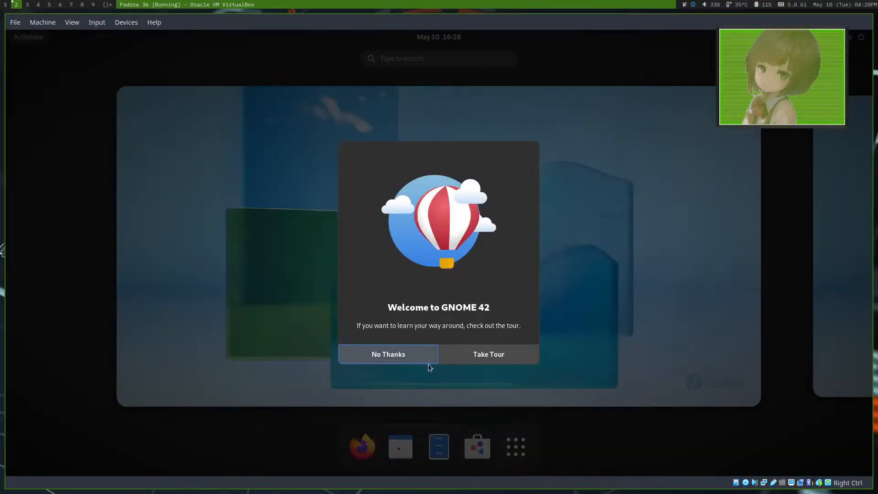
Step: Take the GNOME 42 welcome tour and try opening and closing the activities overview on its Get an Overview page
{"action": "left_click", "coordinate": [490, 357]}
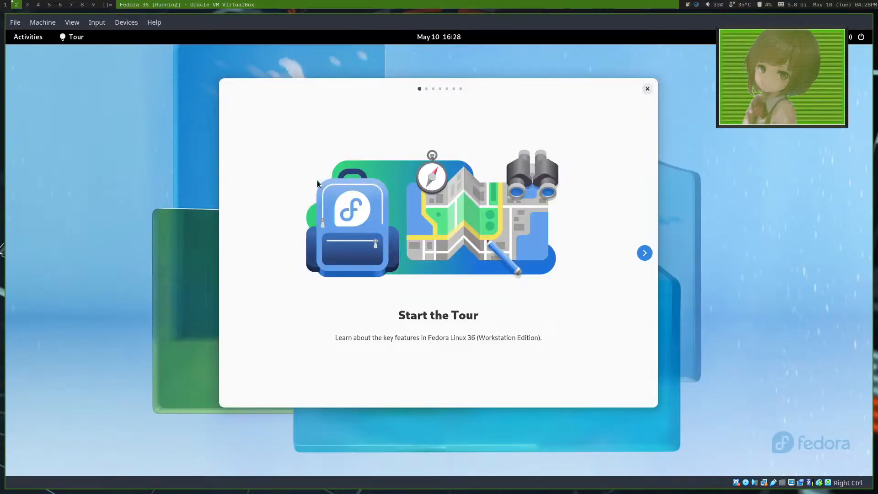
{"action": "left_click", "coordinate": [644, 253]}
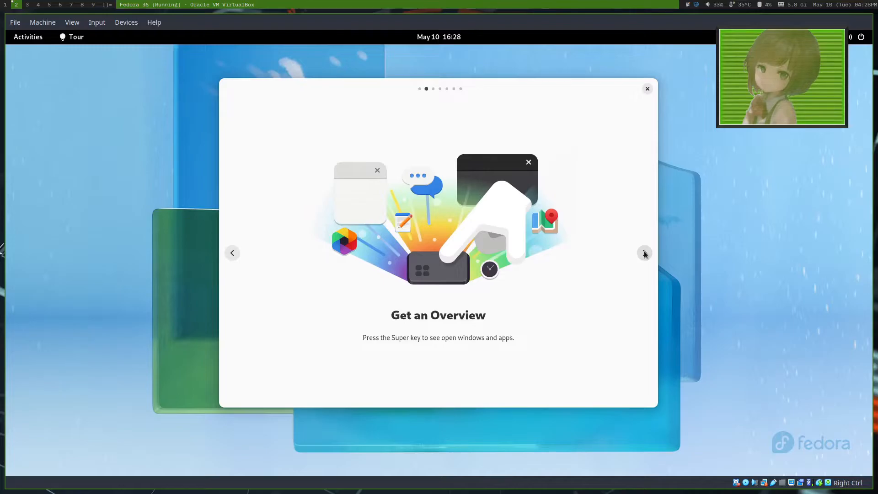
{"action": "key", "text": "super"}
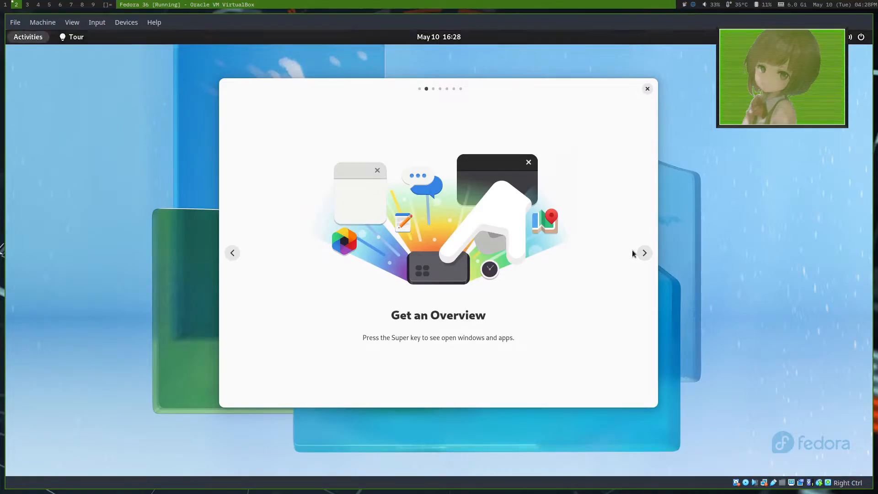
{"action": "key", "text": "super"}
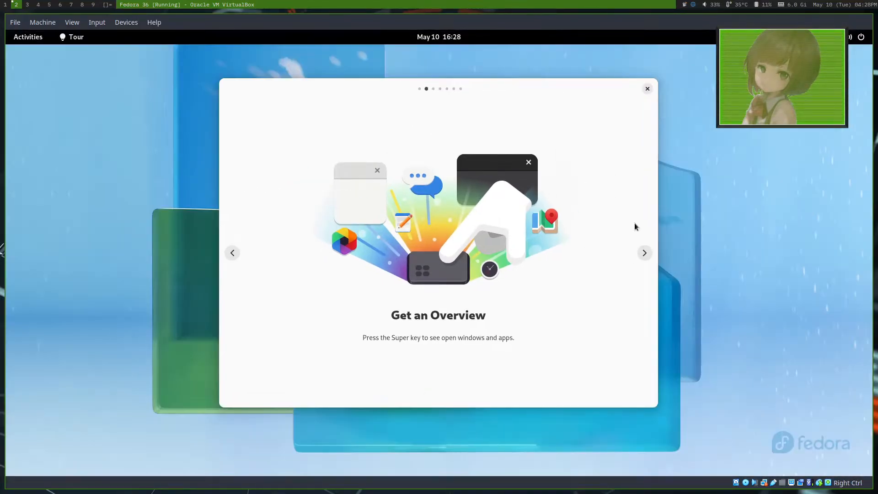
Step: View the tour's search page, try a search for "s" in the activities overview, clear it, and return to the tour
{"action": "left_click", "coordinate": [642, 249]}
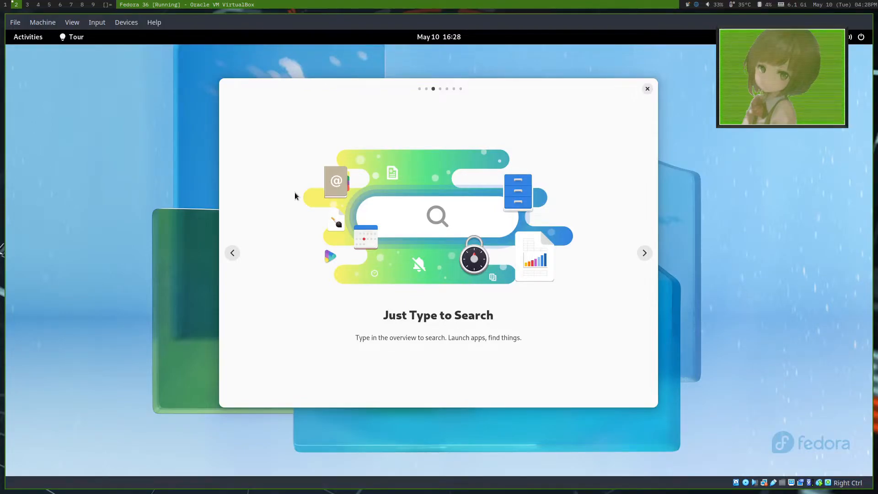
{"action": "key", "text": "super"}
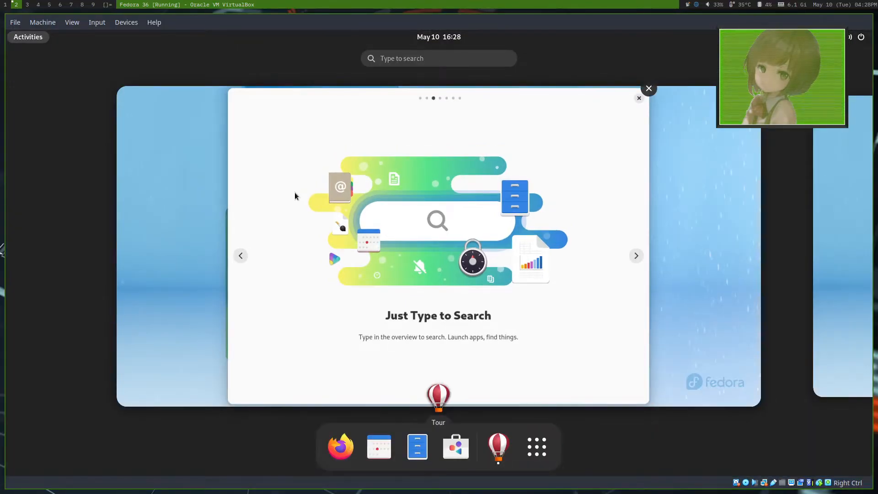
{"action": "type", "text": "s"}
{"action": "key", "text": "BackSpace"}
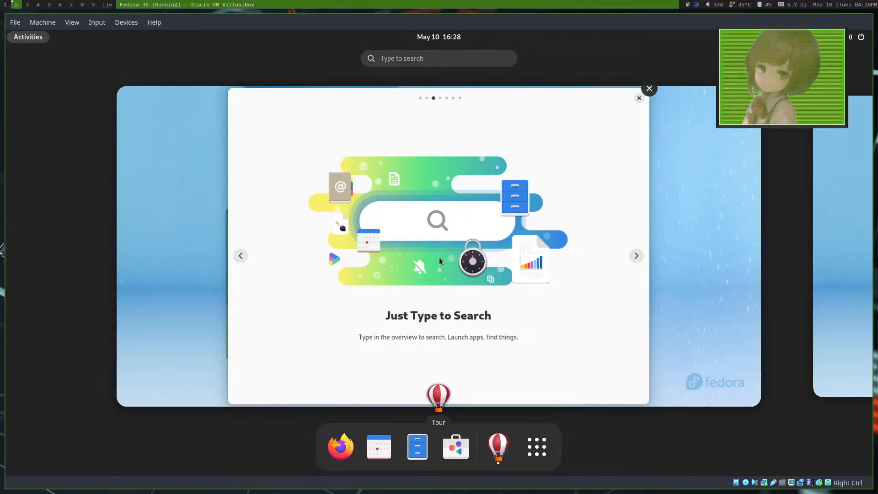
{"action": "left_click", "coordinate": [470, 237]}
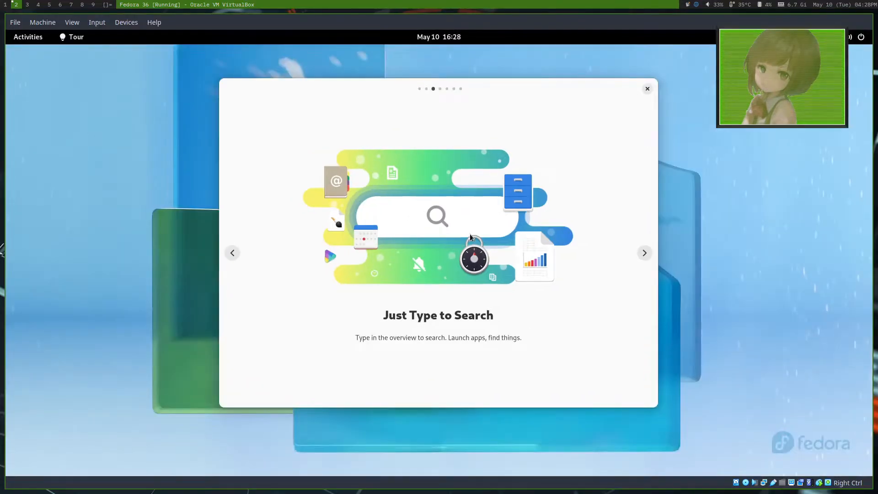
Step: View the tour's workspaces page, switch to the empty second workspace in the overview, and return to the tour window
{"action": "left_click", "coordinate": [642, 251]}
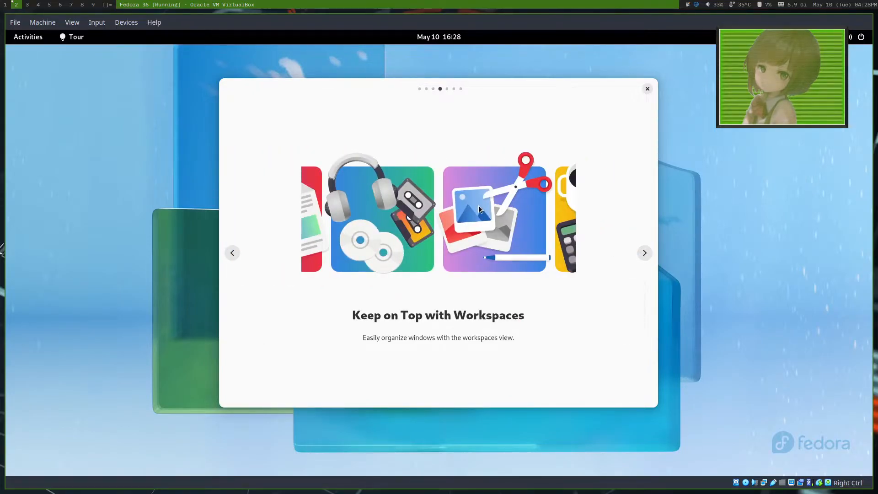
{"action": "key", "text": "super"}
{"action": "left_click", "coordinate": [821, 205]}
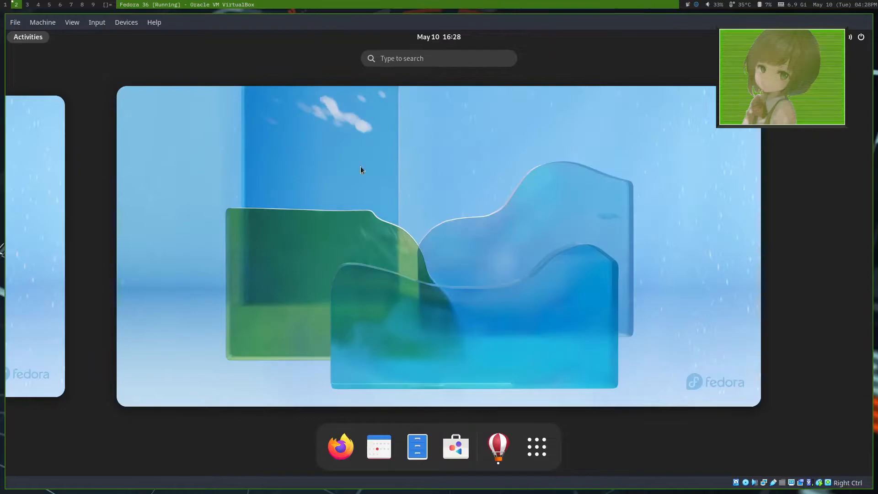
{"action": "left_click", "coordinate": [46, 197]}
{"action": "left_click", "coordinate": [514, 205]}
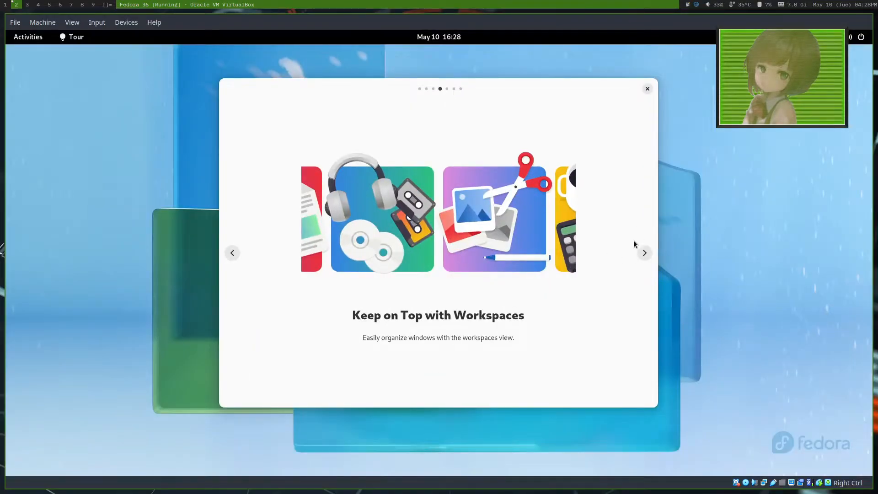
Step: Review the tour's touchpad gesture pages for the overview and workspaces, going back and forth and toggling the activities overview
{"action": "left_click", "coordinate": [645, 252]}
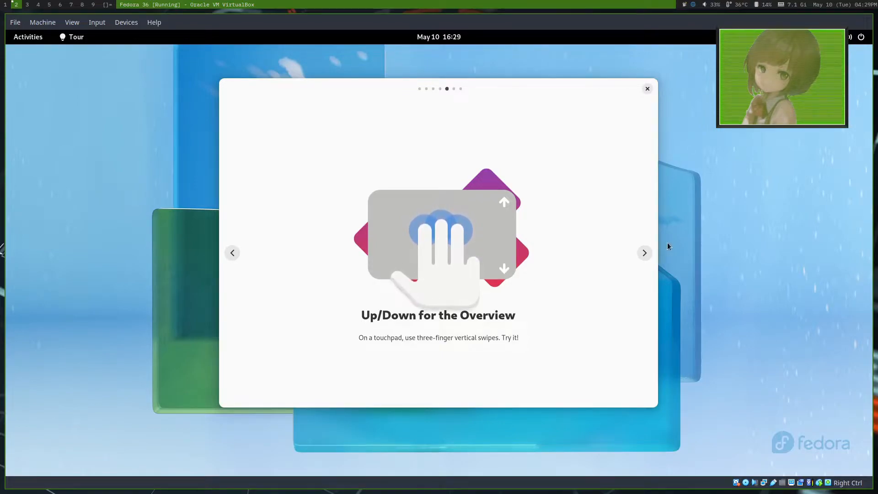
{"action": "left_click", "coordinate": [644, 252]}
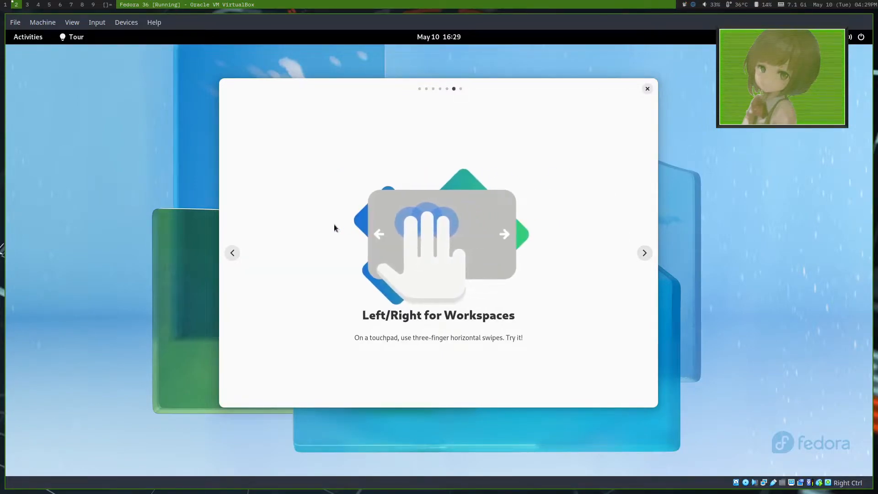
{"action": "left_click", "coordinate": [232, 252]}
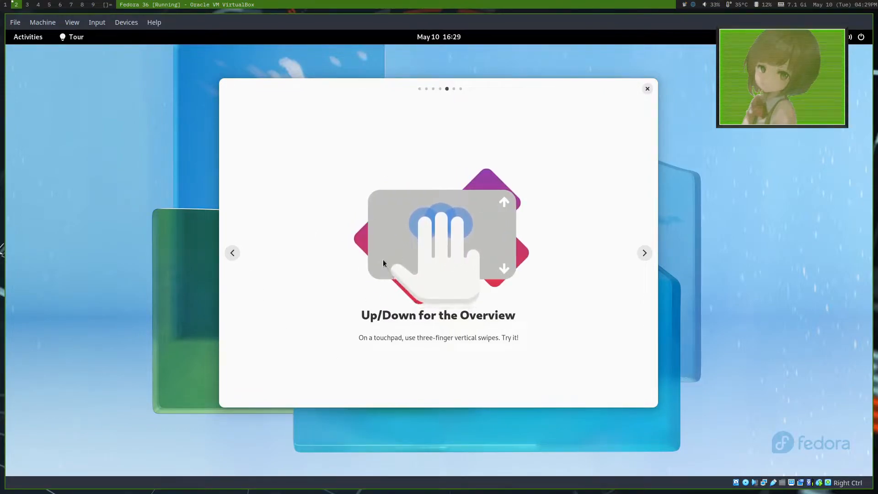
{"action": "key", "text": "Right"}
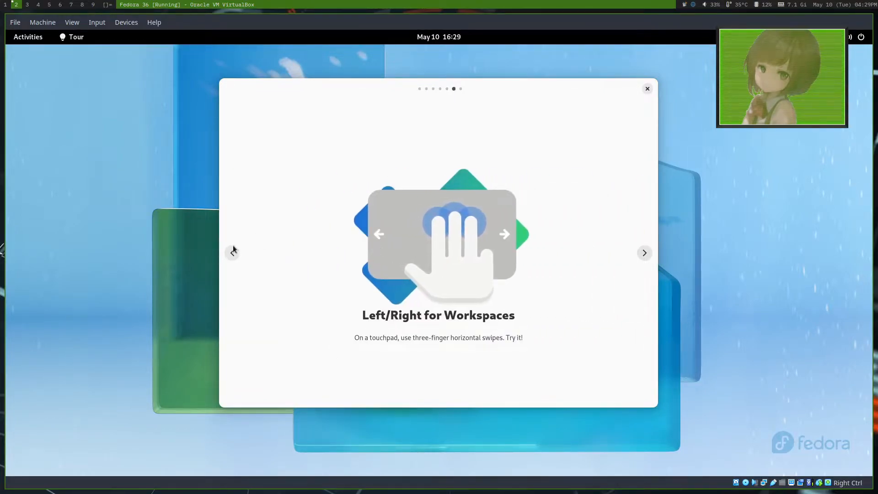
{"action": "left_click", "coordinate": [233, 252]}
{"action": "key", "text": "super"}
{"action": "key", "text": "super"}
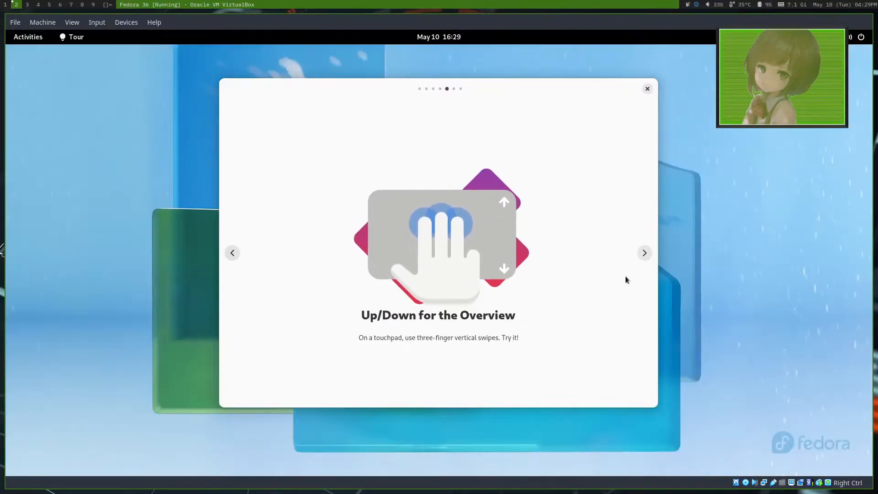
{"action": "left_click", "coordinate": [644, 252]}
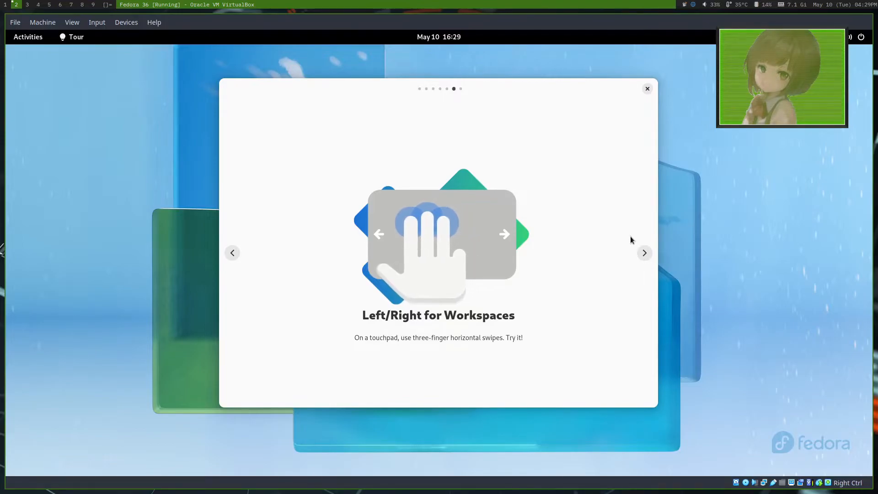
Step: Try the right, left, up and down window arrangements, then advance to the last tour page and close the tour
{"action": "key", "text": "super+Right"}
{"action": "key", "text": "super+Left"}
{"action": "key", "text": "super+Up"}
{"action": "key", "text": "super+Down"}
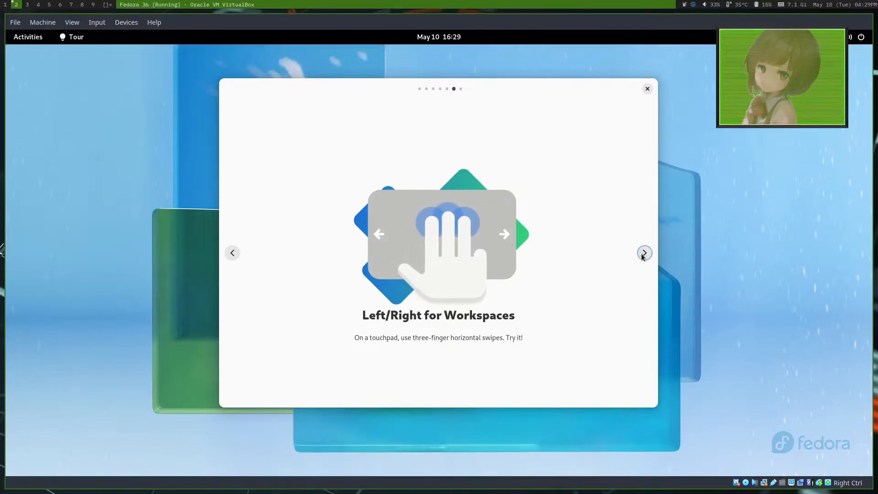
{"action": "left_click", "coordinate": [643, 253]}
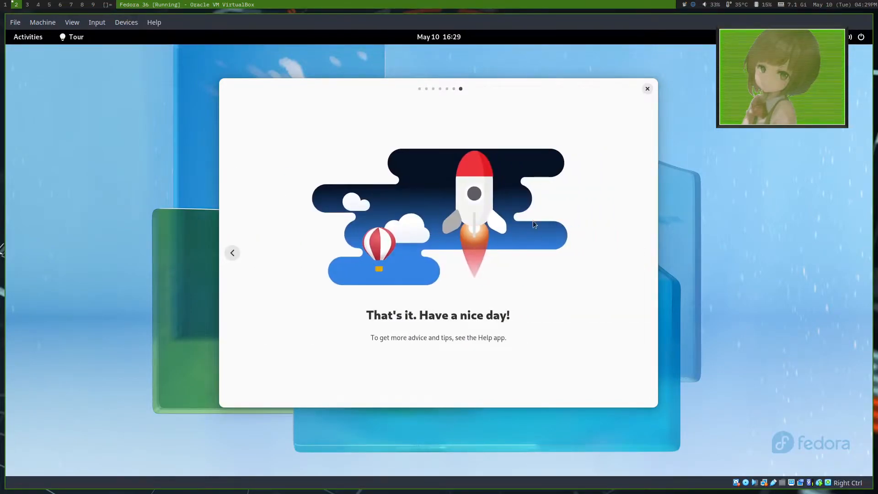
{"action": "left_click", "coordinate": [646, 89]}
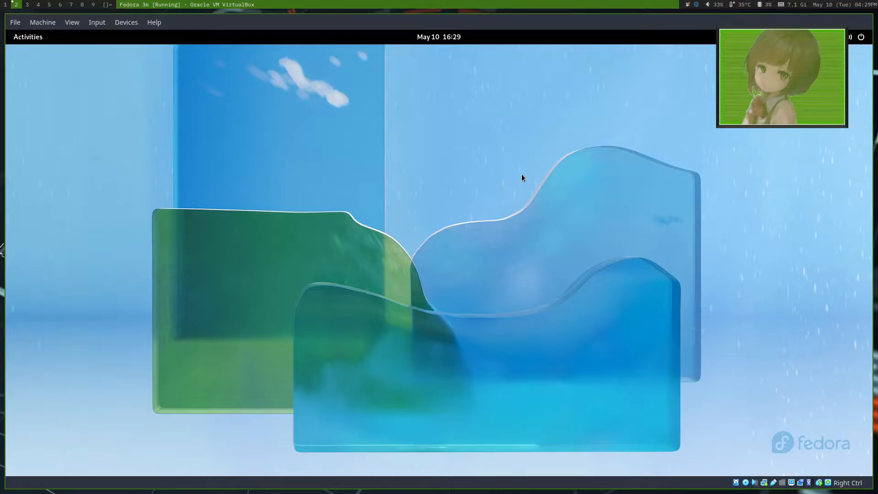
Step: Toggle the activities overview, reopen it and launch Settings by searching for "sett"
{"action": "left_click", "coordinate": [29, 43]}
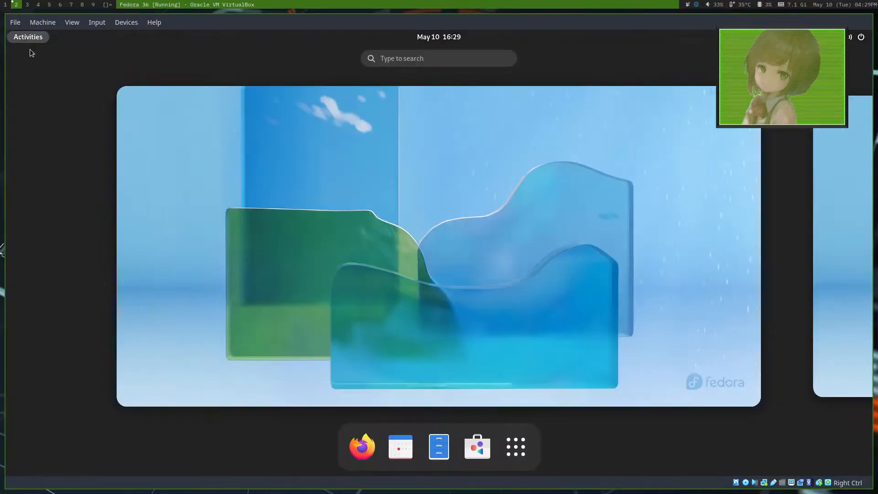
{"action": "left_click", "coordinate": [397, 169]}
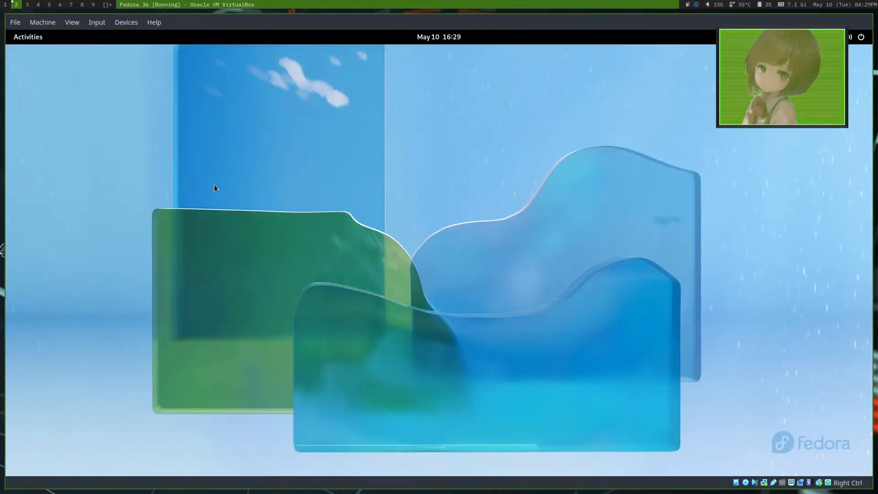
{"action": "key", "text": "super"}
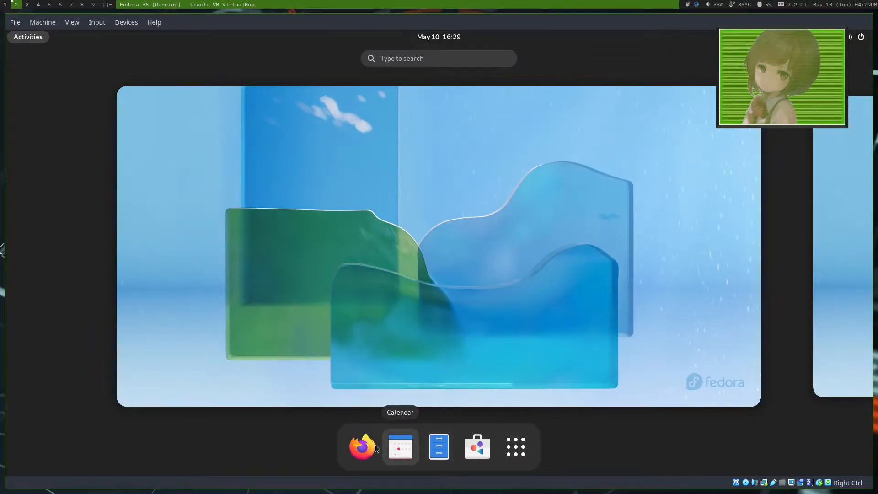
{"action": "type", "text": "sett"}
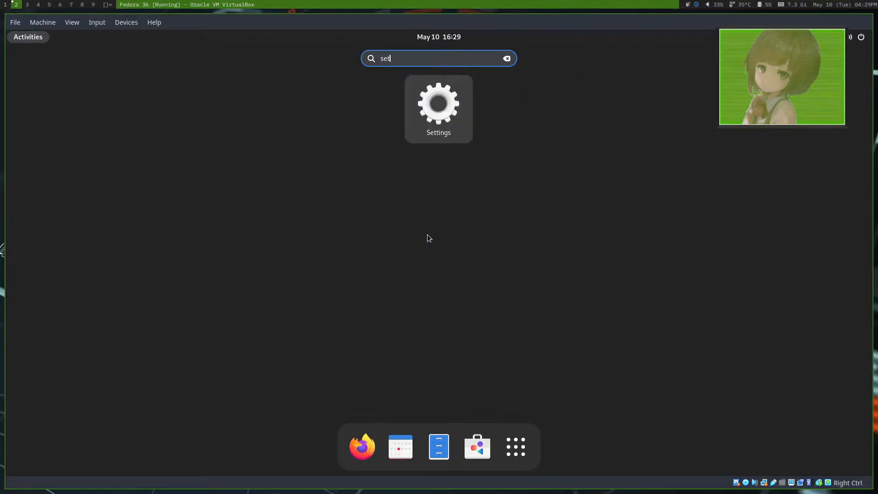
{"action": "key", "text": "Return"}
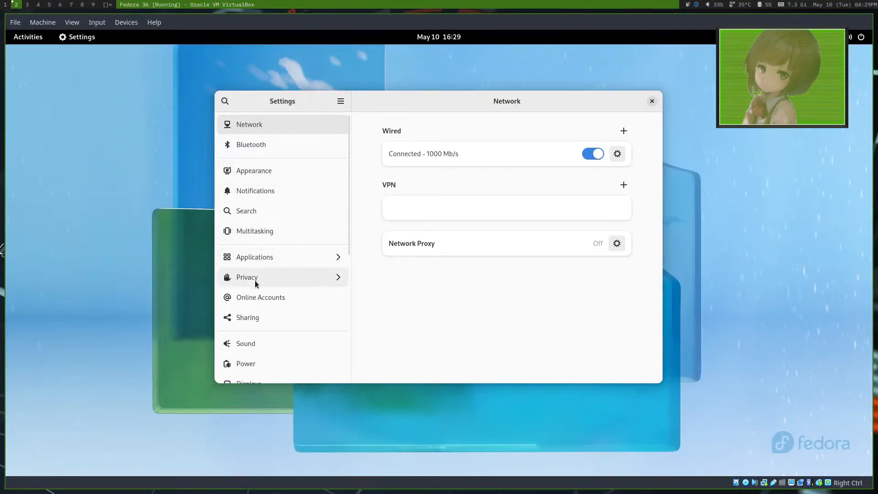
Step: Browse the list of settings categories and view the Color page
{"action": "scroll", "coordinate": [275, 347], "scroll_direction": "down", "scroll_amount": 3}
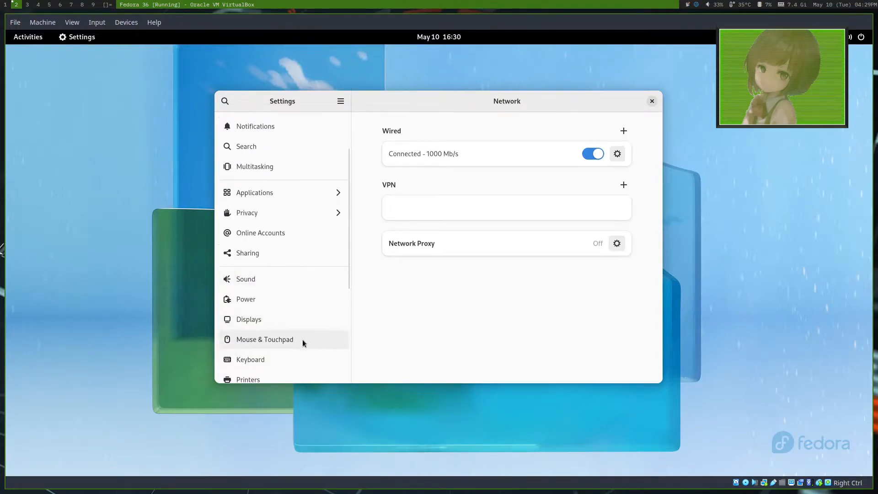
{"action": "scroll", "coordinate": [303, 341], "scroll_direction": "down", "scroll_amount": 2}
{"action": "scroll", "coordinate": [278, 341], "scroll_direction": "down", "scroll_amount": 2}
{"action": "left_click", "coordinate": [278, 320]}
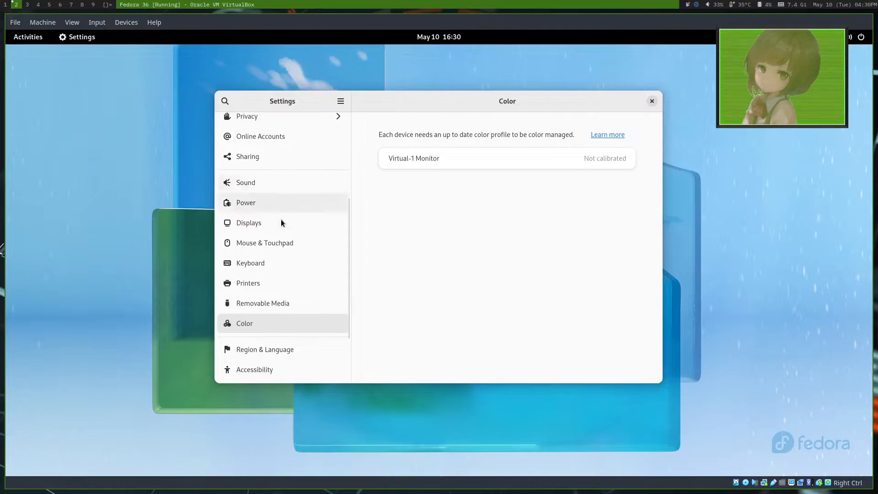
{"action": "scroll", "coordinate": [280, 227], "scroll_direction": "up", "scroll_amount": 5}
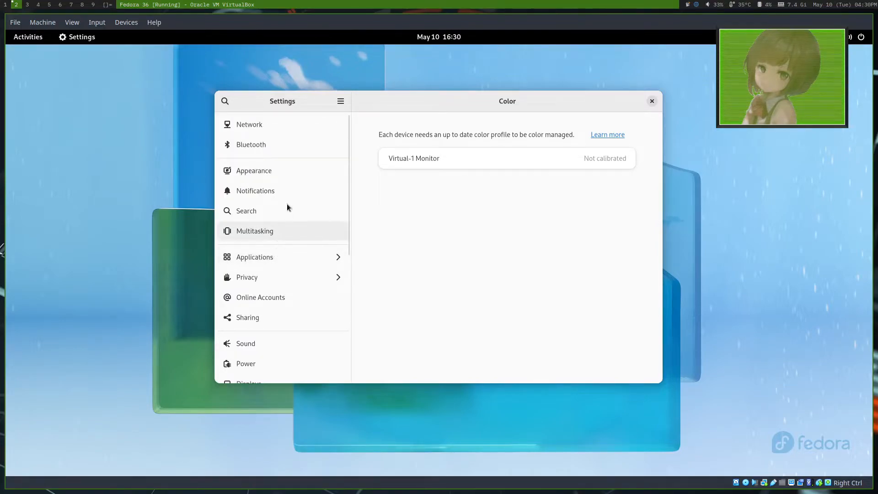
Step: Open the Appearance settings and apply the purple snowy-trees picture as the desktop background
{"action": "left_click", "coordinate": [283, 169]}
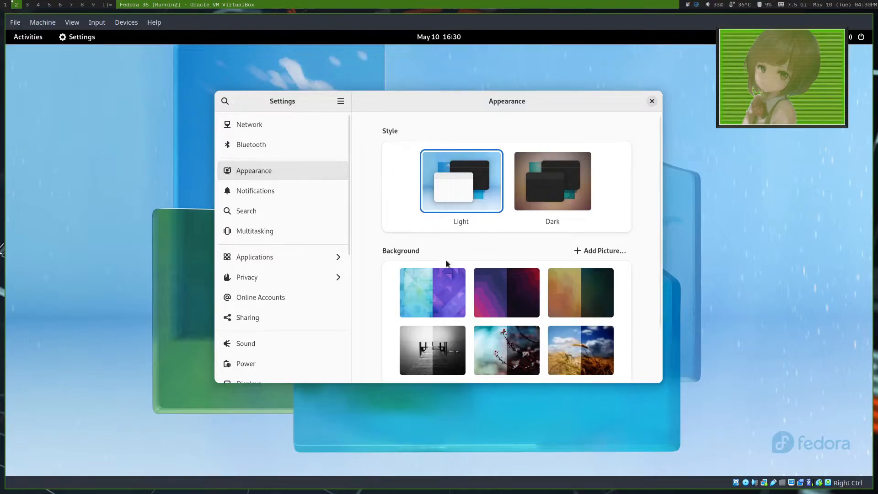
{"action": "scroll", "coordinate": [416, 284], "scroll_direction": "down", "scroll_amount": 5}
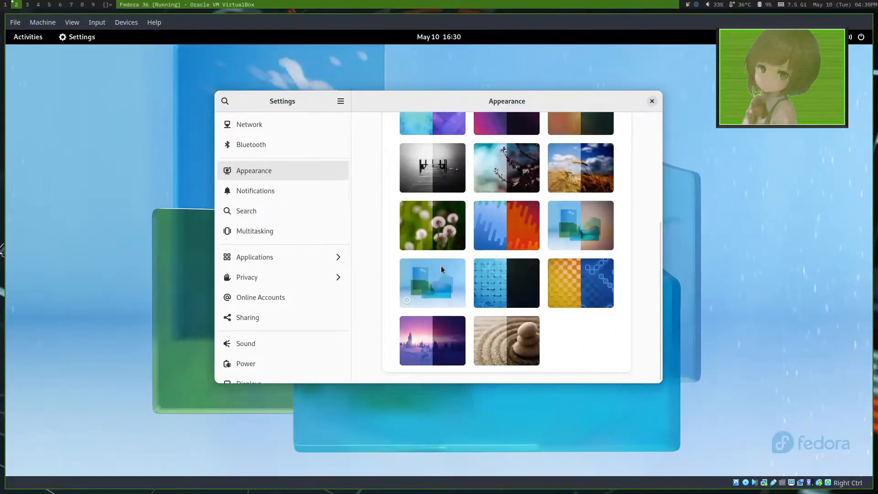
{"action": "scroll", "coordinate": [441, 265], "scroll_direction": "up", "scroll_amount": 3}
{"action": "scroll", "coordinate": [416, 340], "scroll_direction": "down", "scroll_amount": 3}
{"action": "left_click", "coordinate": [415, 340]}
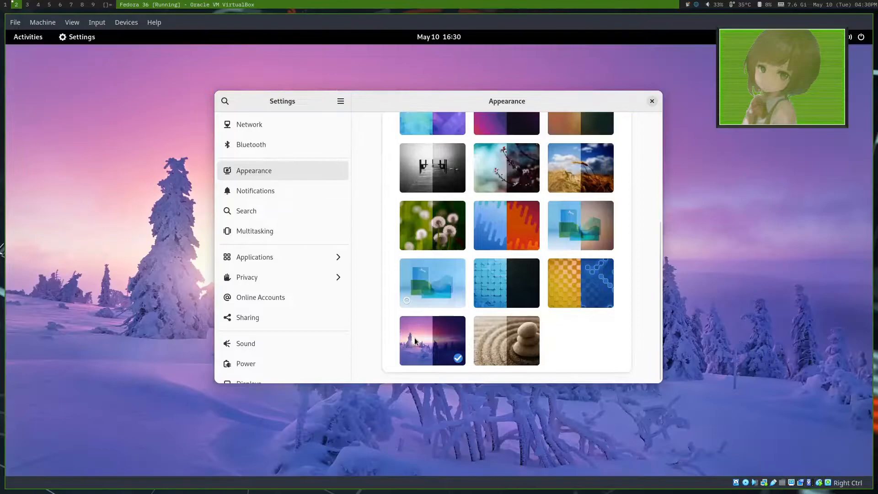
Step: Try the blue triangles background, apply the black-and-white pier picture, and switch the style to Dark
{"action": "scroll", "coordinate": [438, 220], "scroll_direction": "up", "scroll_amount": 5}
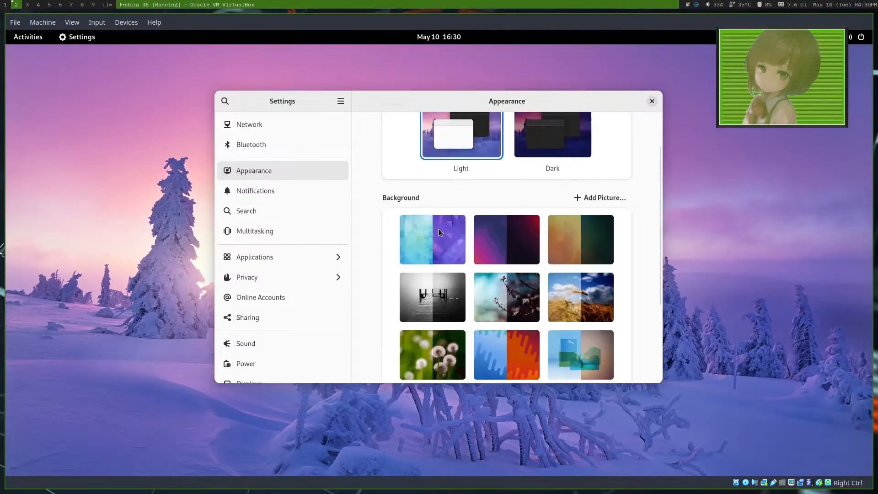
{"action": "left_click", "coordinate": [431, 221]}
{"action": "scroll", "coordinate": [472, 234], "scroll_direction": "up", "scroll_amount": 2}
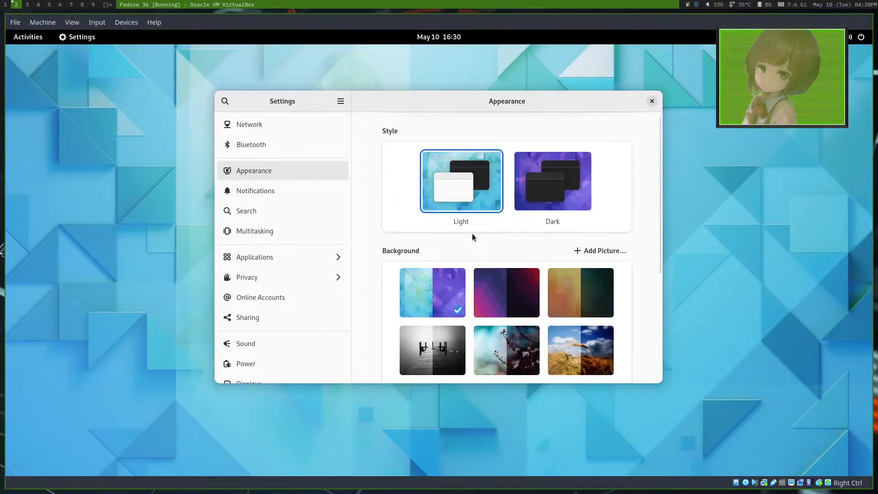
{"action": "left_click", "coordinate": [421, 356]}
{"action": "left_click_drag", "start_coordinate": [493, 103], "coordinate": [431, 99]}
{"action": "left_click", "coordinate": [497, 195]}
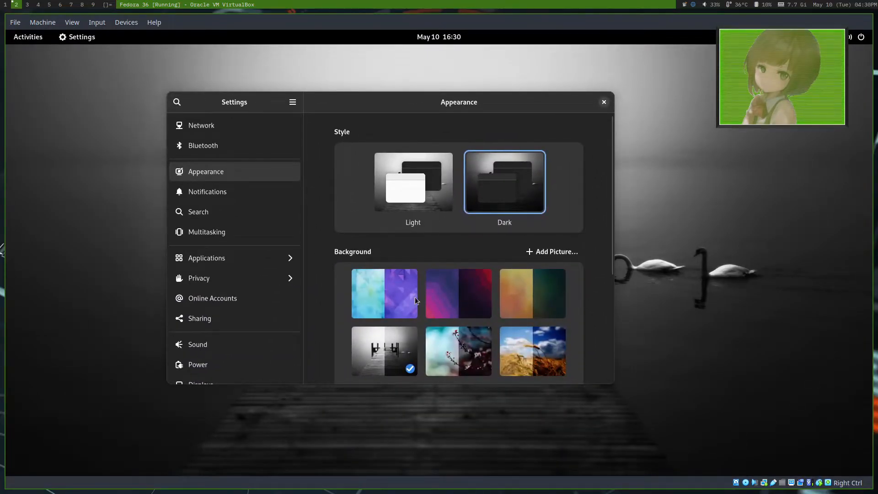
Step: Try the triangles background in its dark variant, and compare the light/dark Fedora wallpaper with its blue timed version
{"action": "left_click", "coordinate": [415, 300]}
{"action": "scroll", "coordinate": [485, 263], "scroll_direction": "down", "scroll_amount": 4}
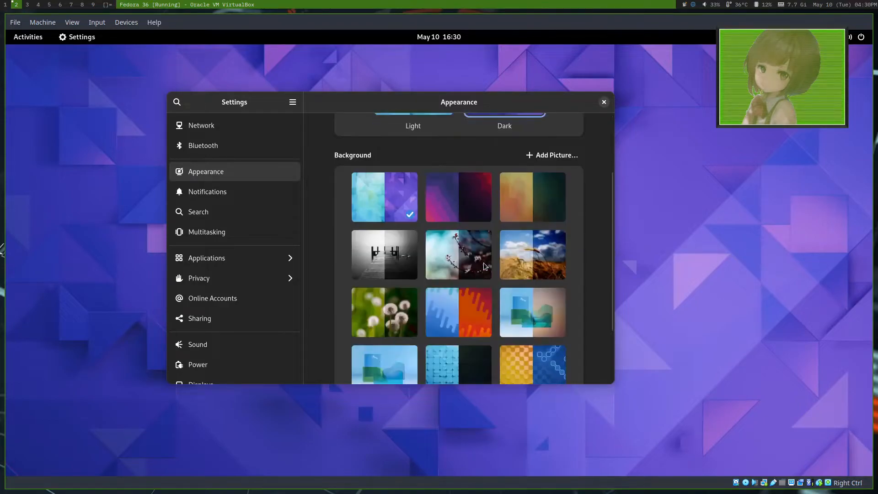
{"action": "left_click", "coordinate": [520, 283]}
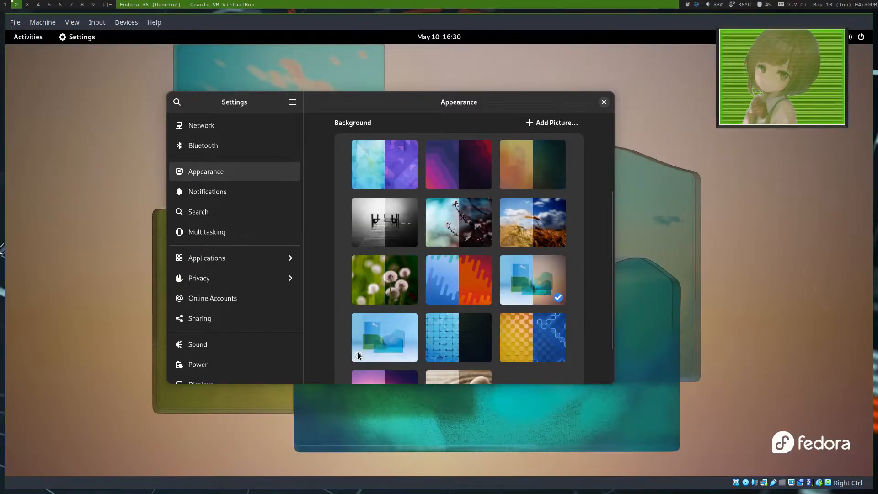
{"action": "left_click", "coordinate": [358, 355]}
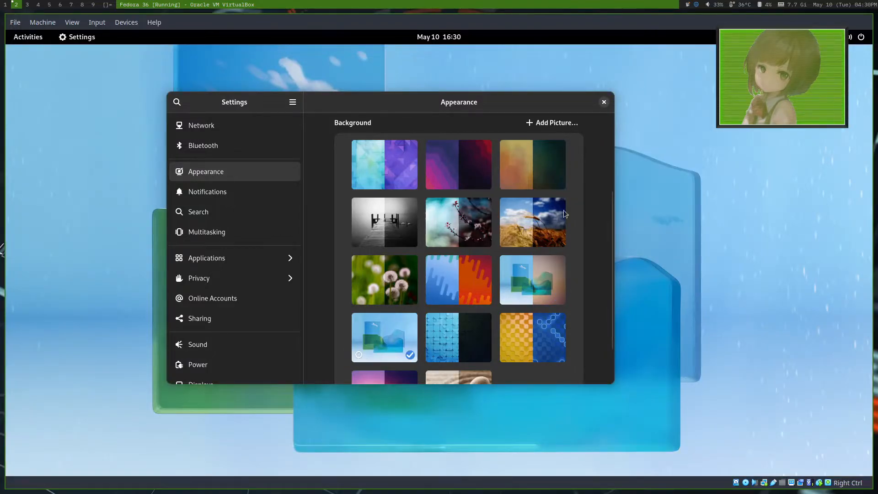
{"action": "left_click", "coordinate": [541, 276]}
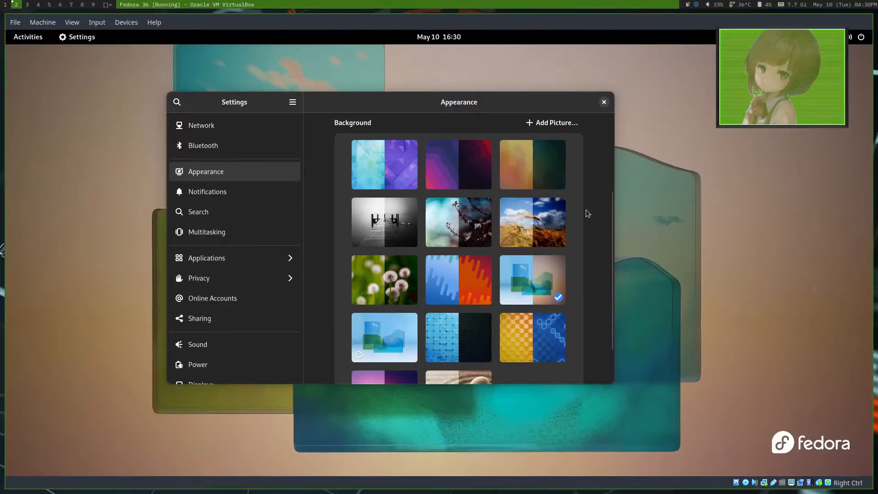
Step: Reposition the Settings window, try the zen stones background, and apply the blue and near-black tile background
{"action": "left_click_drag", "start_coordinate": [434, 100], "coordinate": [462, 101]}
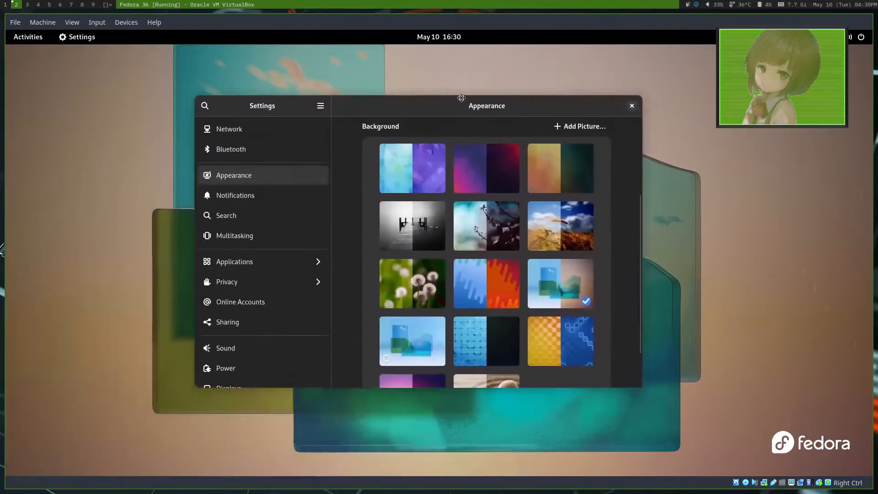
{"action": "scroll", "coordinate": [470, 326], "scroll_direction": "down", "scroll_amount": 2}
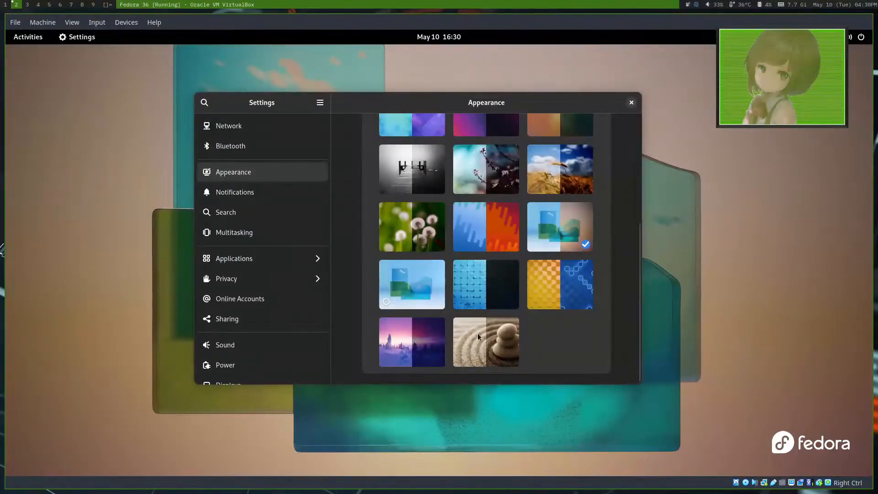
{"action": "left_click", "coordinate": [478, 337]}
{"action": "left_click", "coordinate": [480, 301]}
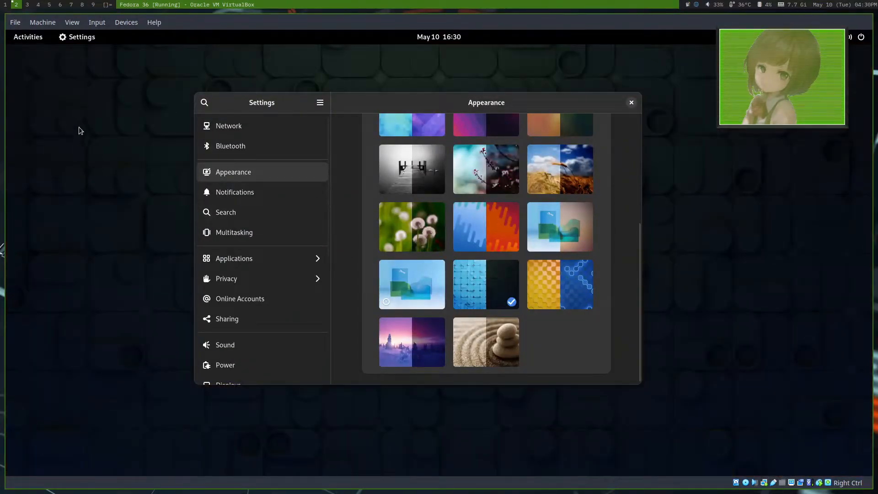
Step: Launch Text Editor from the application grid to check its dark style, and close both it and the Settings window
{"action": "left_click", "coordinate": [34, 42]}
{"action": "left_click", "coordinate": [537, 446]}
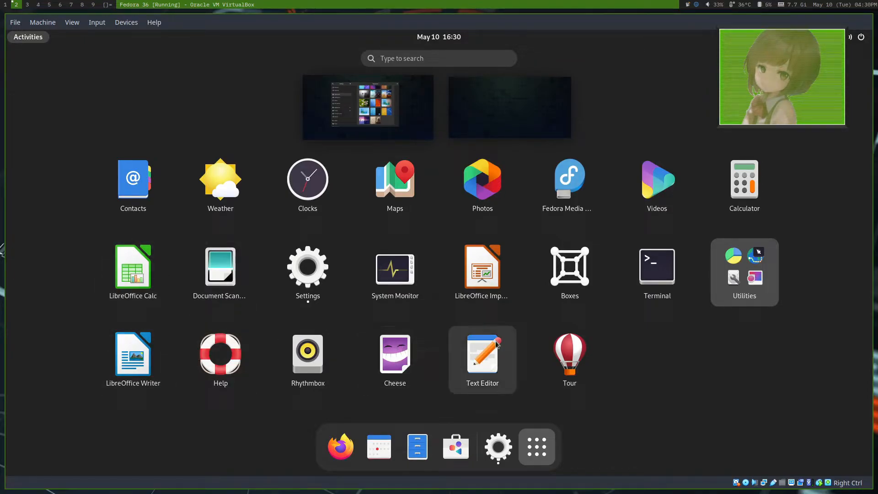
{"action": "left_click", "coordinate": [448, 328]}
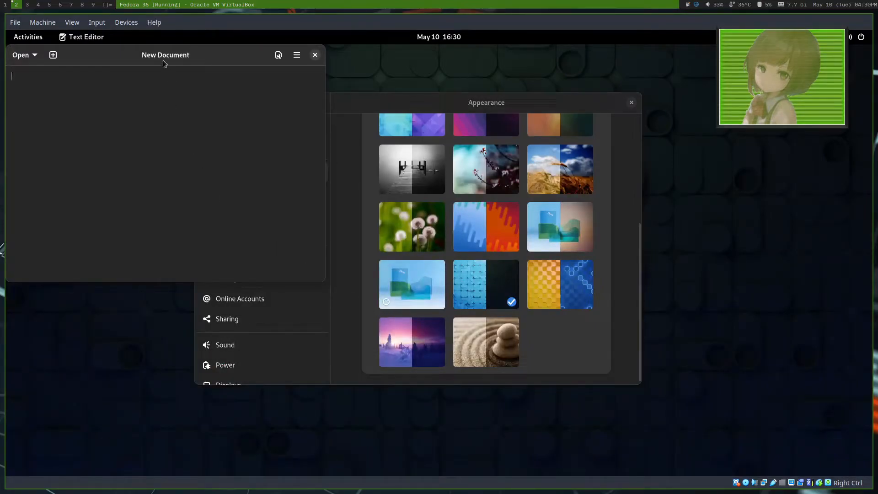
{"action": "left_click", "coordinate": [484, 116]}
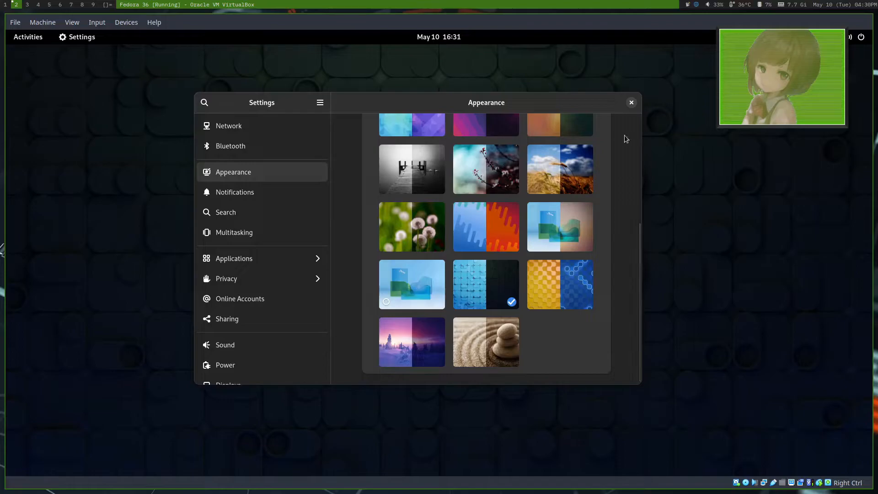
{"action": "left_click_drag", "start_coordinate": [561, 104], "coordinate": [505, 116]}
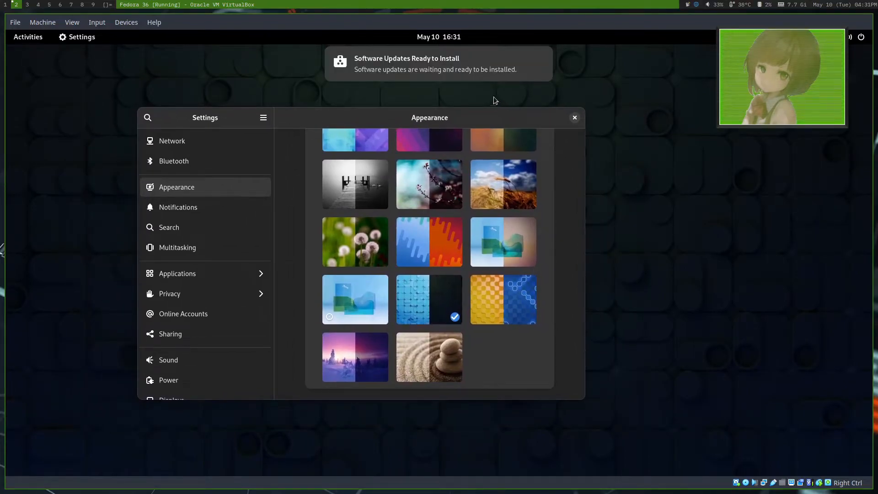
{"action": "left_click", "coordinate": [574, 119]}
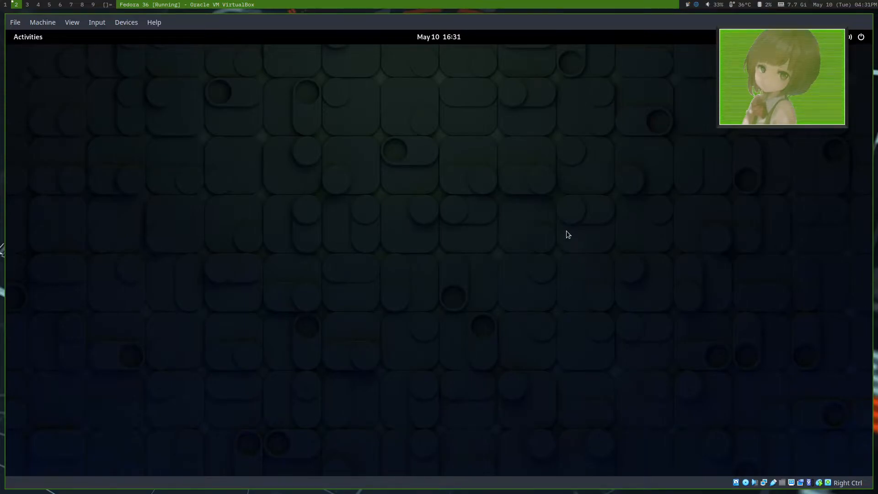
Step: Explore the screenshot tool by enlarging the selection area, switching to full-screen capture and video recording, and close it without capturing
{"action": "key", "text": "Print"}
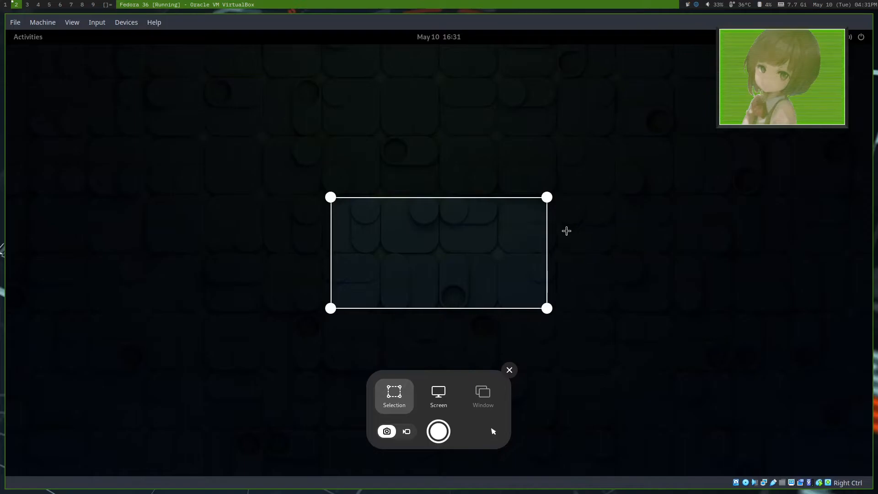
{"action": "left_click_drag", "start_coordinate": [330, 197], "coordinate": [136, 83]}
{"action": "left_click_drag", "start_coordinate": [547, 308], "coordinate": [683, 326]}
{"action": "left_click", "coordinate": [424, 400]}
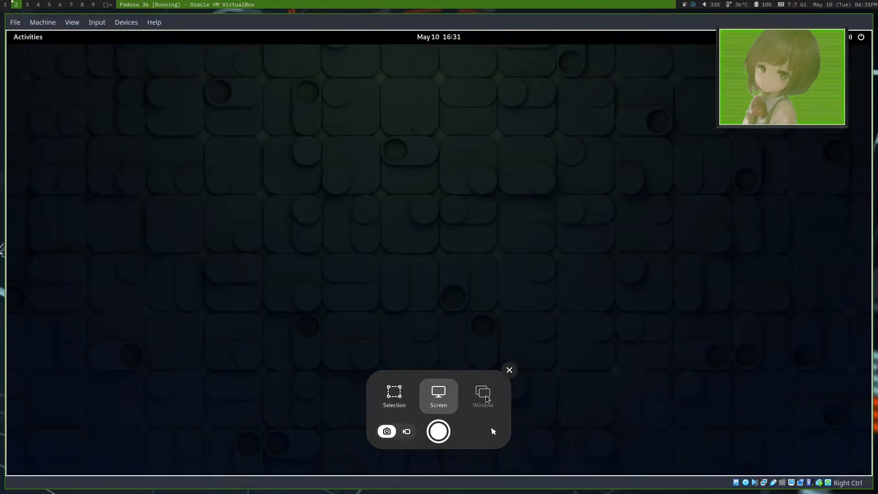
{"action": "left_click", "coordinate": [406, 433]}
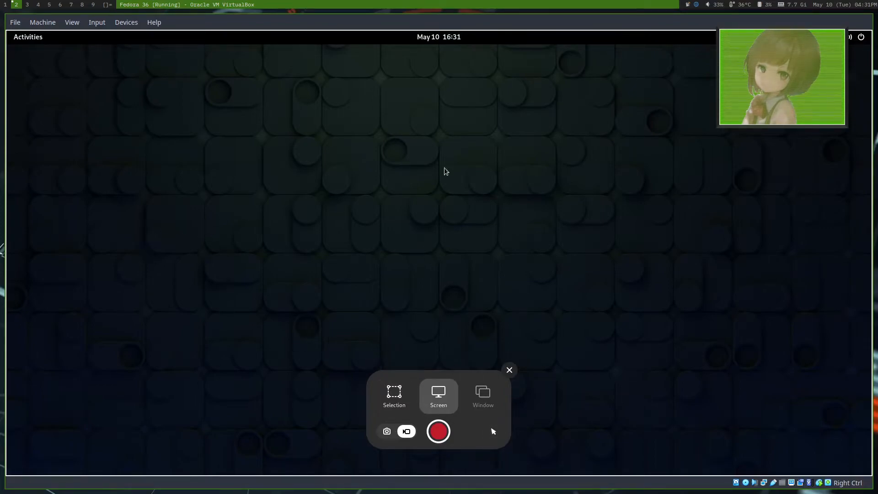
{"action": "left_click", "coordinate": [509, 369]}
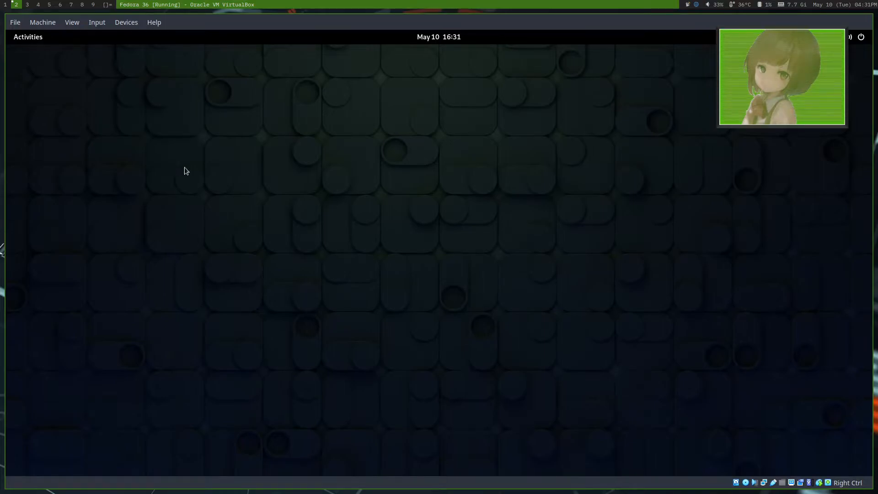
Step: Launch Firefox with the Gentoo Penguins video on YouTube, and fit the screenshot tool's selection area around the video player
{"action": "key", "text": "super"}
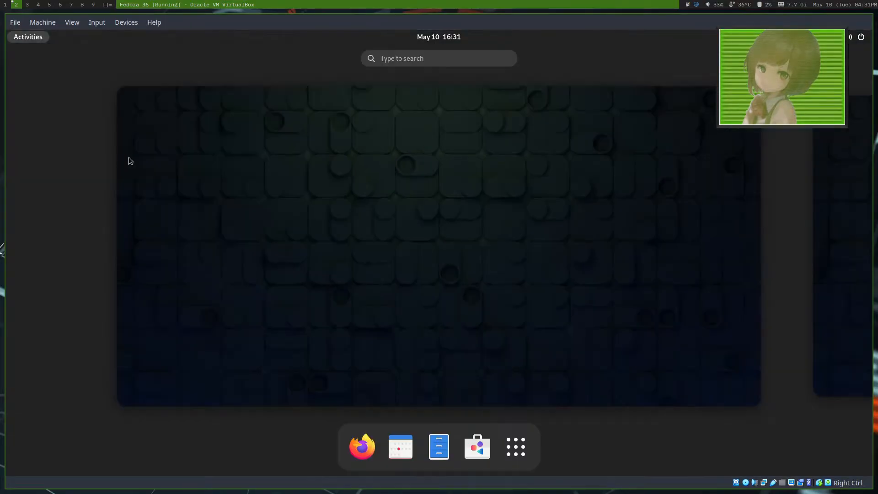
{"action": "left_click", "coordinate": [352, 451]}
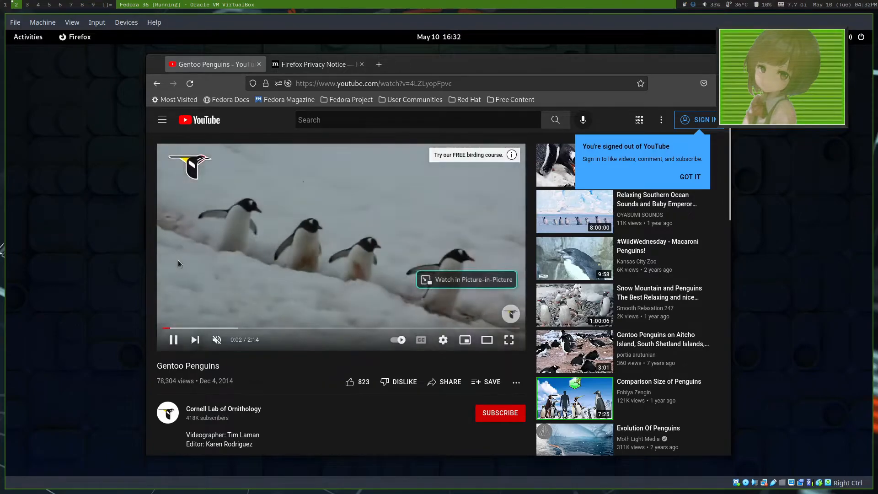
{"action": "key", "text": "Print"}
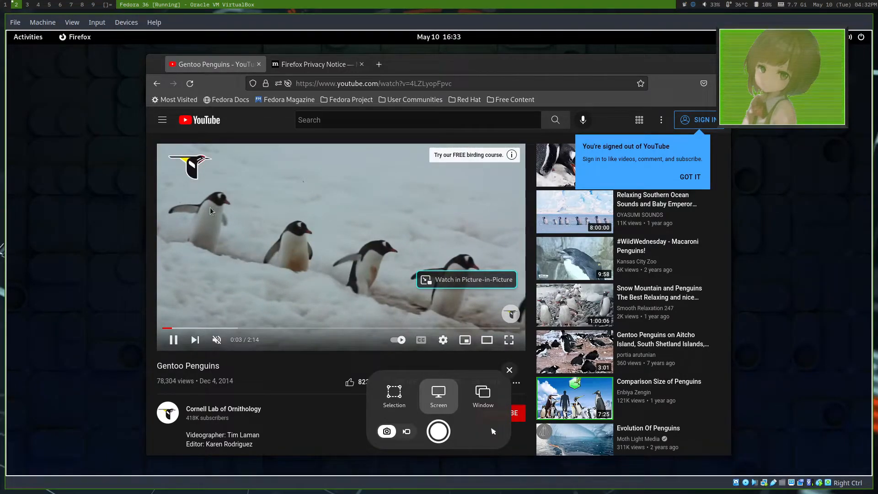
{"action": "left_click", "coordinate": [403, 401]}
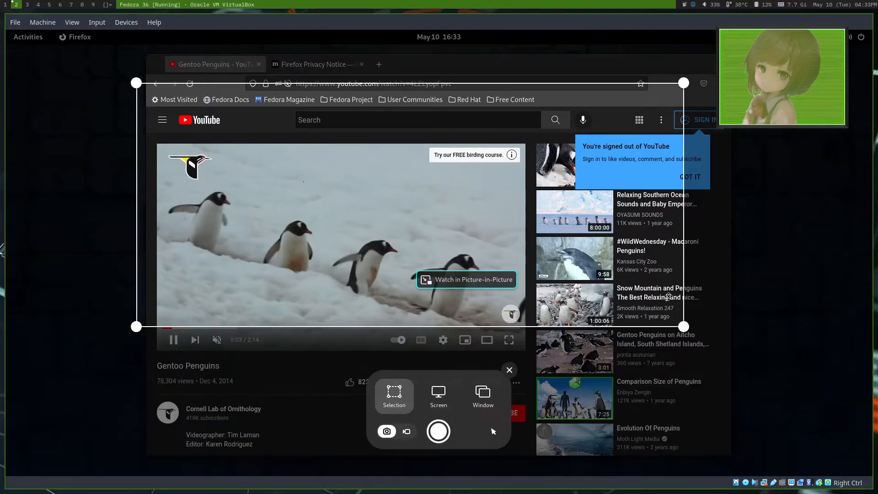
{"action": "left_click_drag", "start_coordinate": [683, 83], "coordinate": [529, 132]}
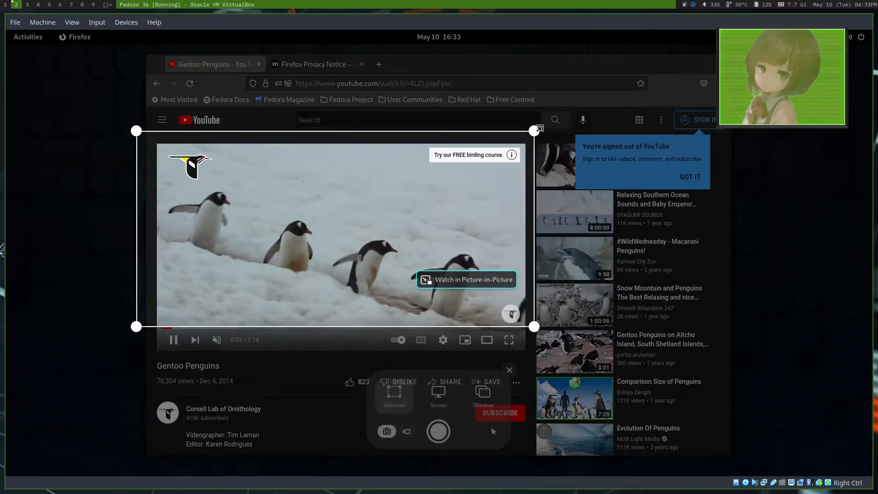
{"action": "left_click_drag", "start_coordinate": [538, 129], "coordinate": [542, 128]}
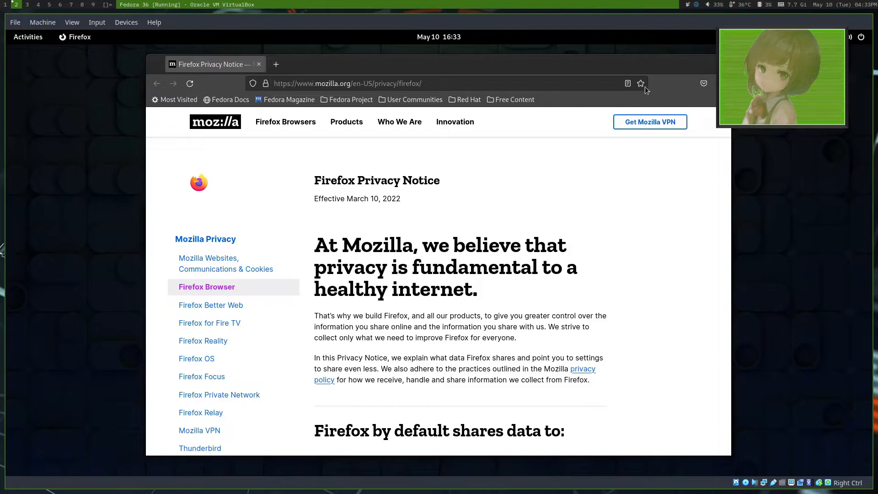
Step: Replace the Firefox Privacy Notice tab with a new one, search for "gnome extensions" and open the GNOME Shell Extensions site
{"action": "left_click", "coordinate": [275, 64]}
{"action": "left_click", "coordinate": [259, 64]}
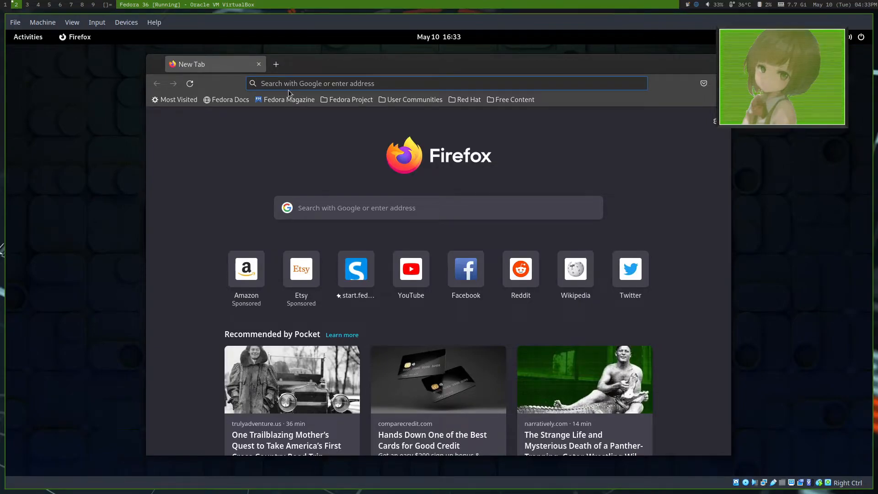
{"action": "type", "text": "gnome extensions"}
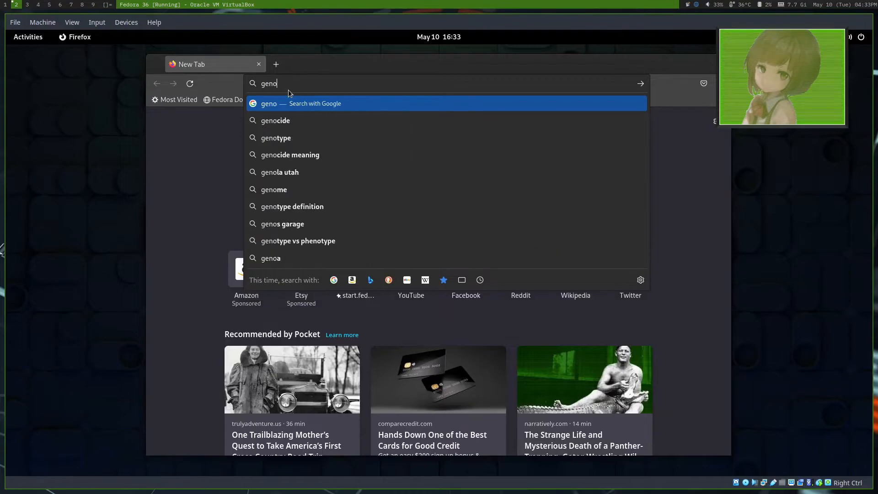
{"action": "key", "text": "Return"}
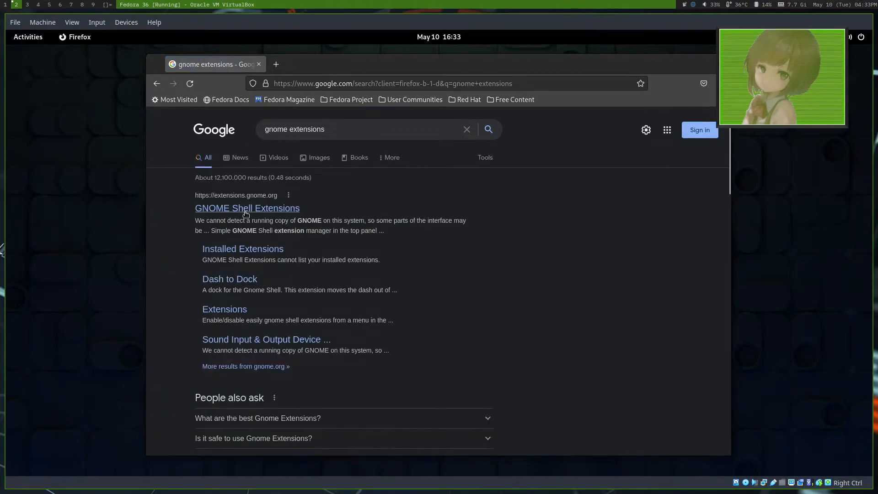
{"action": "left_click", "coordinate": [265, 187]}
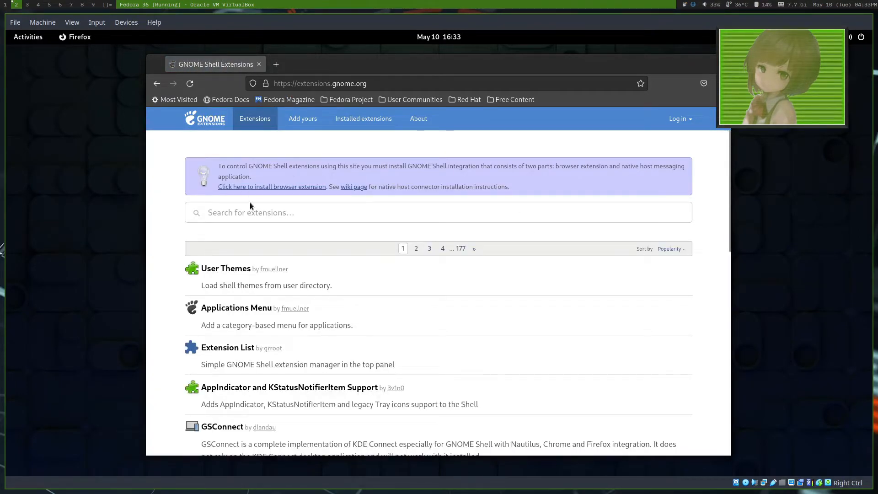
Step: Install the GNOME Shell integration add-on in Firefox from the extensions site, without allowing it in private windows
{"action": "left_click", "coordinate": [293, 187]}
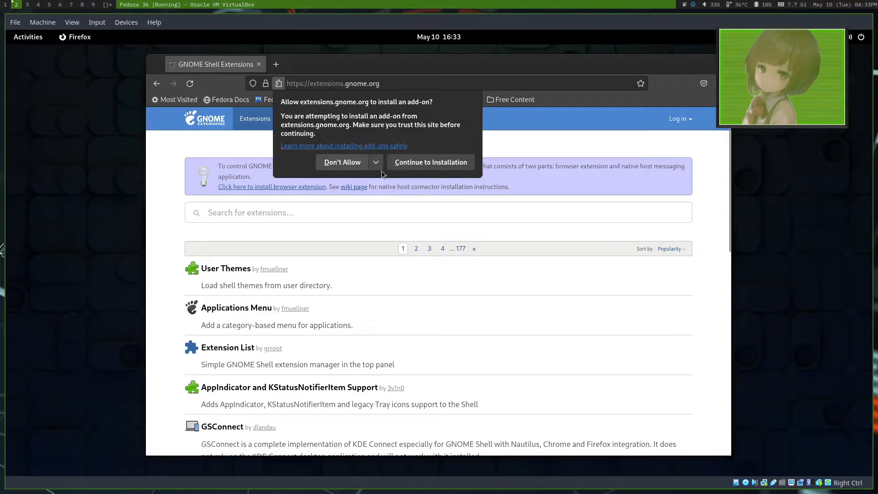
{"action": "left_click", "coordinate": [421, 167]}
{"action": "left_click", "coordinate": [475, 181]}
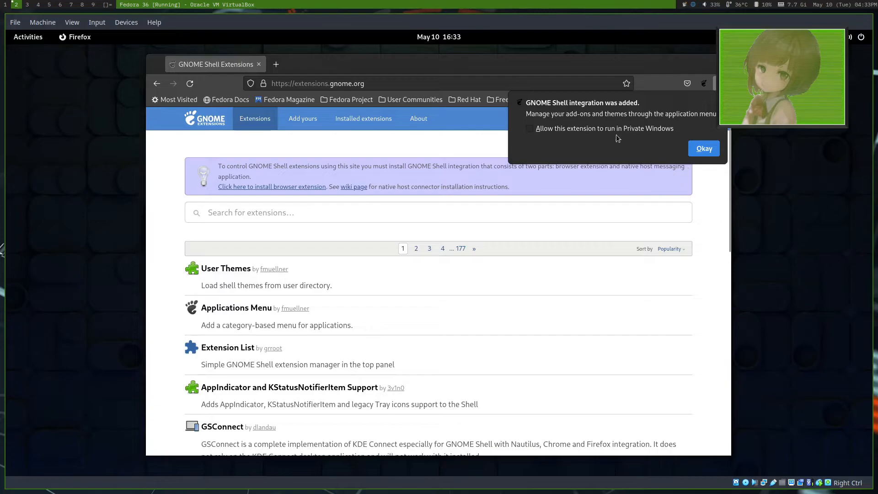
{"action": "left_click", "coordinate": [704, 149]}
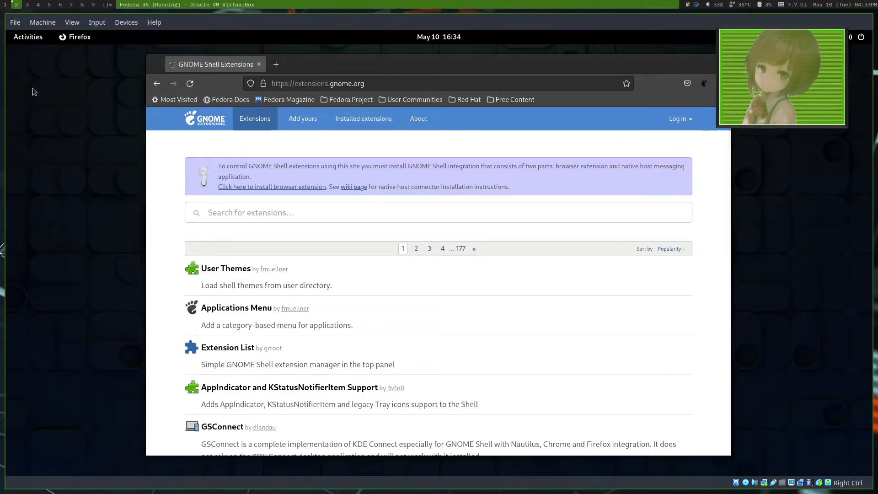
Step: Find the Software application through the Activities overview search and launch it
{"action": "left_click", "coordinate": [24, 38]}
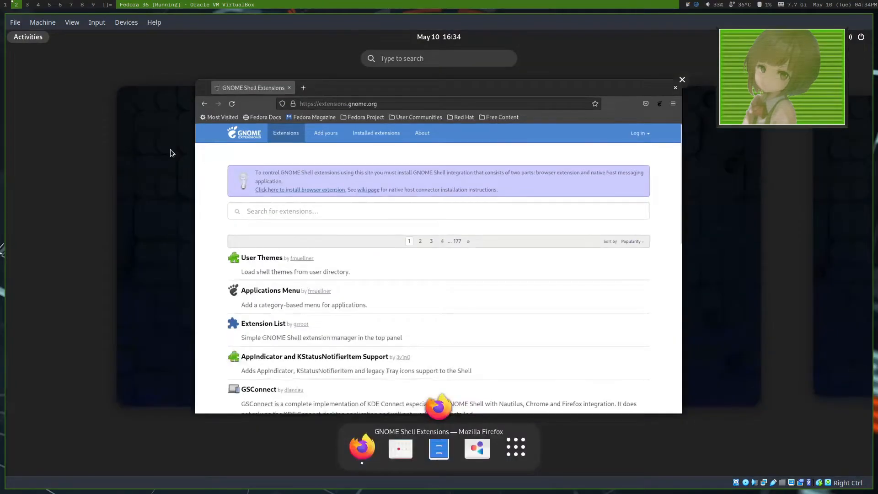
{"action": "type", "text": "exe"}
{"action": "key", "text": "BackSpace"}
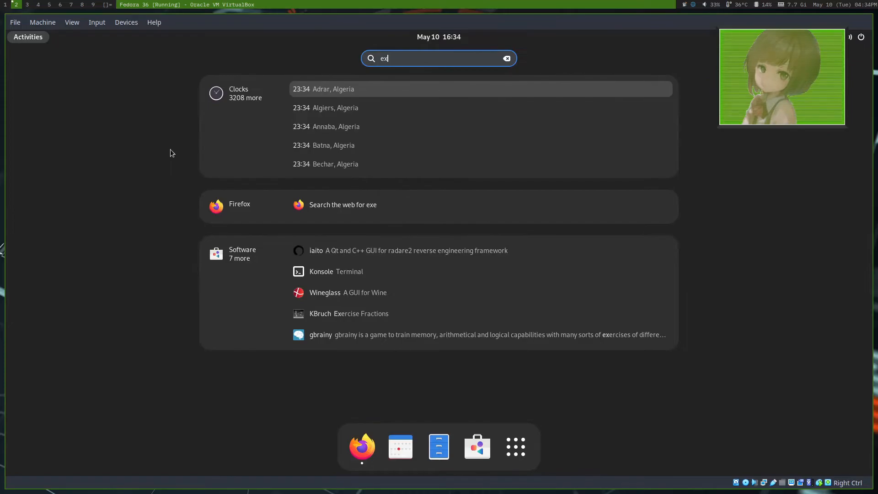
{"action": "key", "text": "BackSpace"}
{"action": "key", "text": "BackSpace"}
{"action": "type", "text": "so"}
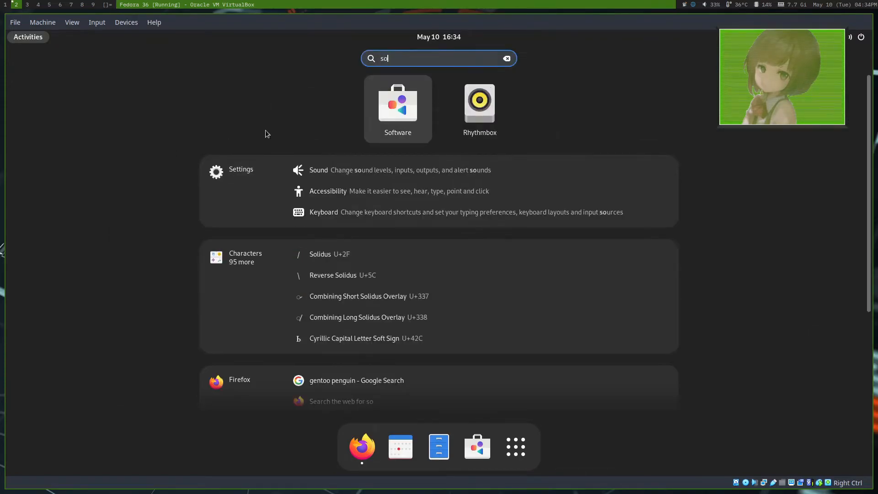
{"action": "left_click", "coordinate": [394, 108]}
Step: Search Software for "exten" and install the Extensions application by The GNOME Project
{"action": "key", "text": "ctrl+f"}
{"action": "type", "text": "exte"}
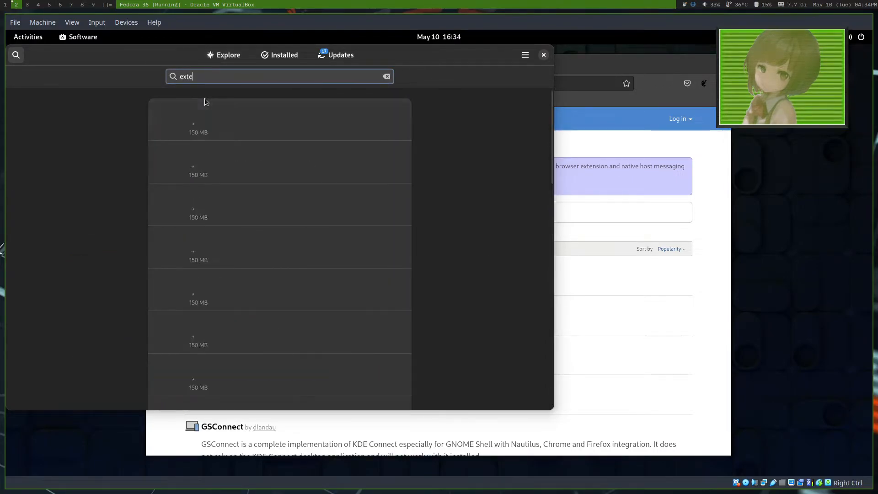
{"action": "left_click", "coordinate": [245, 114]}
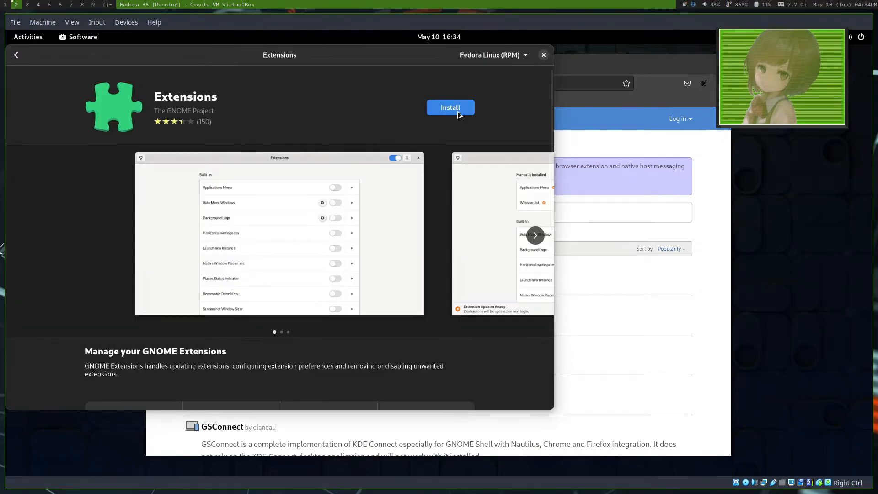
{"action": "left_click", "coordinate": [457, 111]}
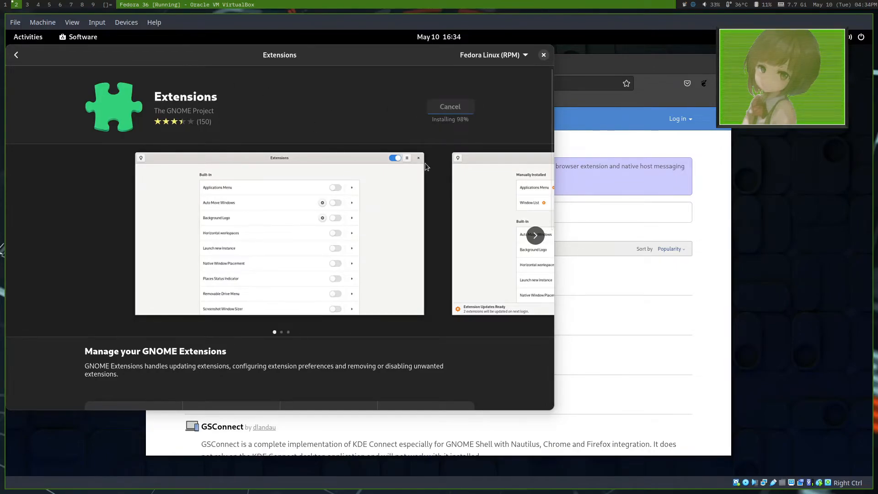
Step: Open the newly installed Extensions application, reposition its window, and close it
{"action": "left_click", "coordinate": [418, 113]}
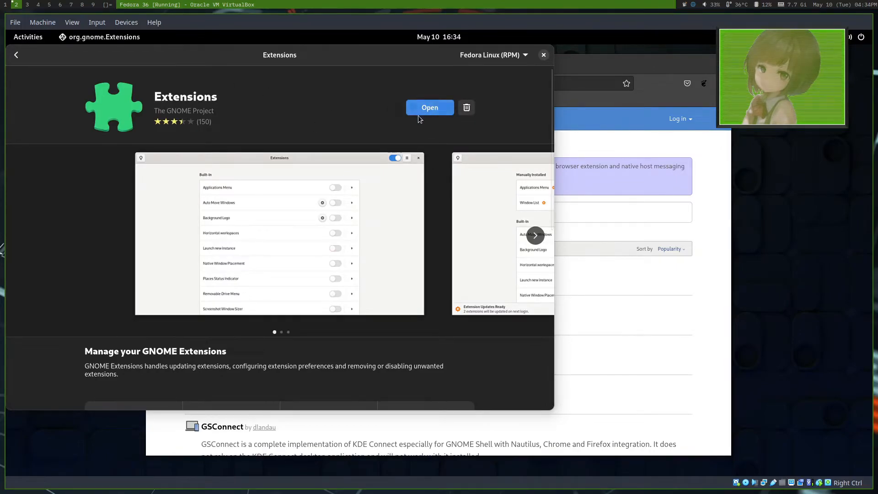
{"action": "left_click_drag", "start_coordinate": [241, 89], "coordinate": [411, 117]}
{"action": "type", "text": "q"}
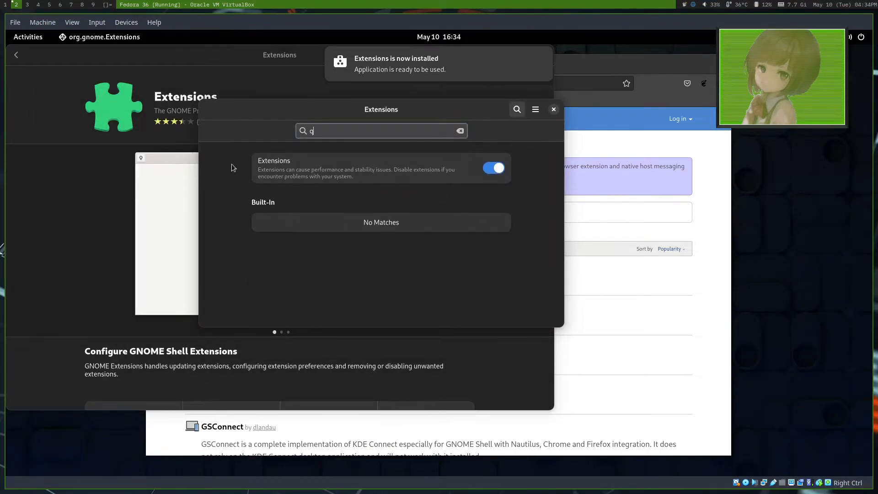
Step: Examine the software repositories, including the Fedora third-party ones, and the pending updates in Software, and close it
{"action": "left_click", "coordinate": [529, 54]}
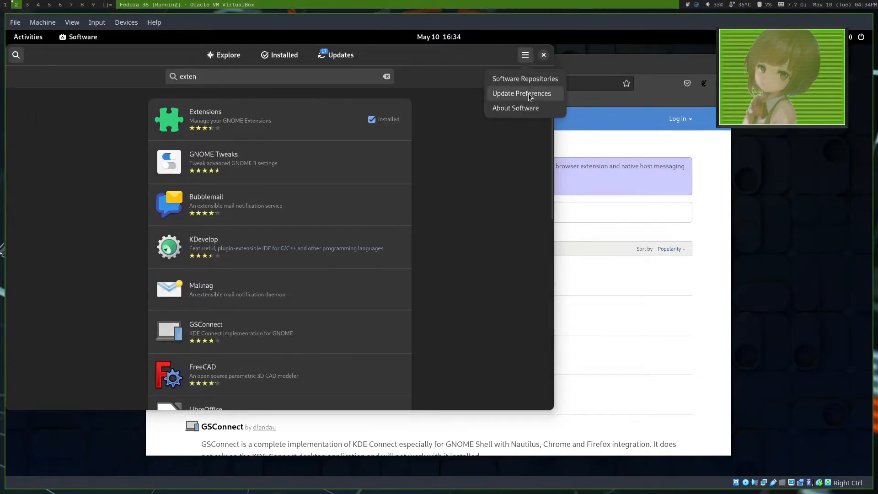
{"action": "left_click", "coordinate": [525, 79]}
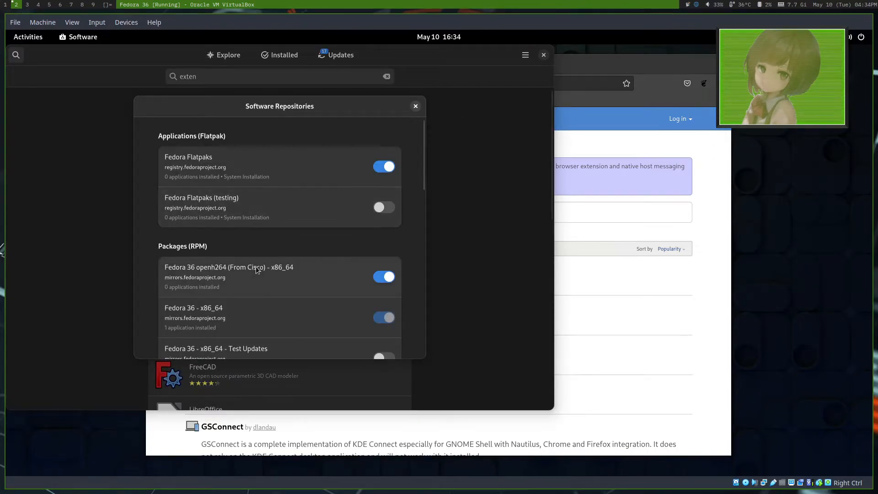
{"action": "scroll", "coordinate": [256, 269], "scroll_direction": "down", "scroll_amount": 5}
{"action": "scroll", "coordinate": [256, 269], "scroll_direction": "down", "scroll_amount": 2}
{"action": "scroll", "coordinate": [257, 270], "scroll_direction": "down", "scroll_amount": 8}
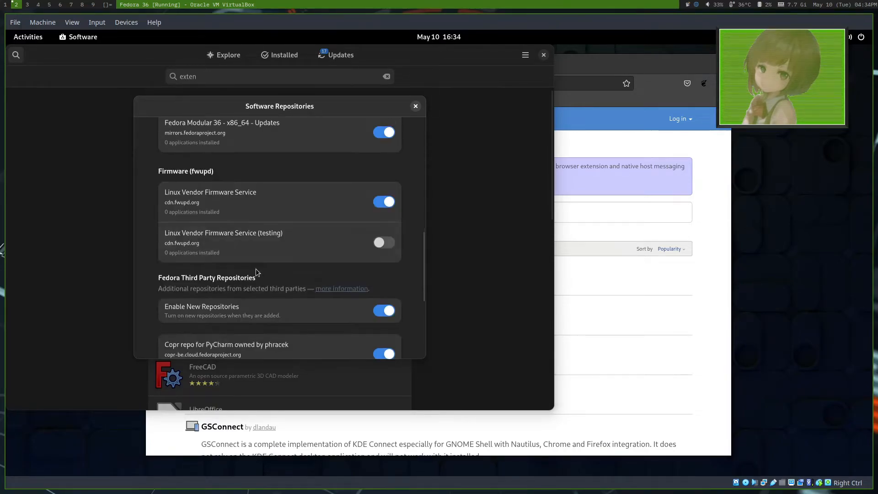
{"action": "scroll", "coordinate": [256, 272], "scroll_direction": "down", "scroll_amount": 6}
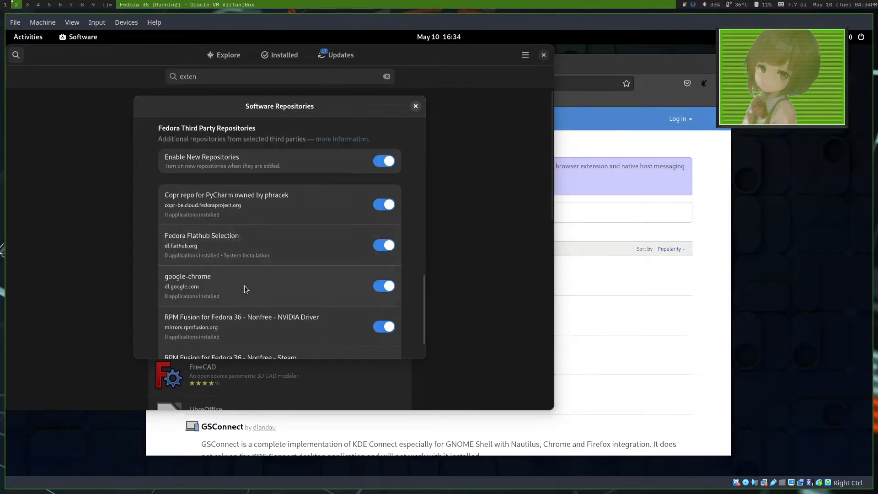
{"action": "scroll", "coordinate": [244, 285], "scroll_direction": "down", "scroll_amount": 2}
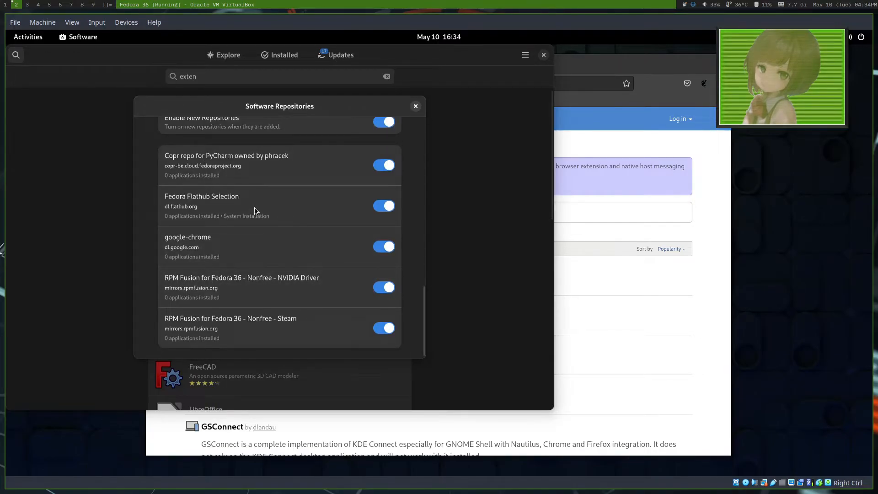
{"action": "left_click", "coordinate": [416, 106]}
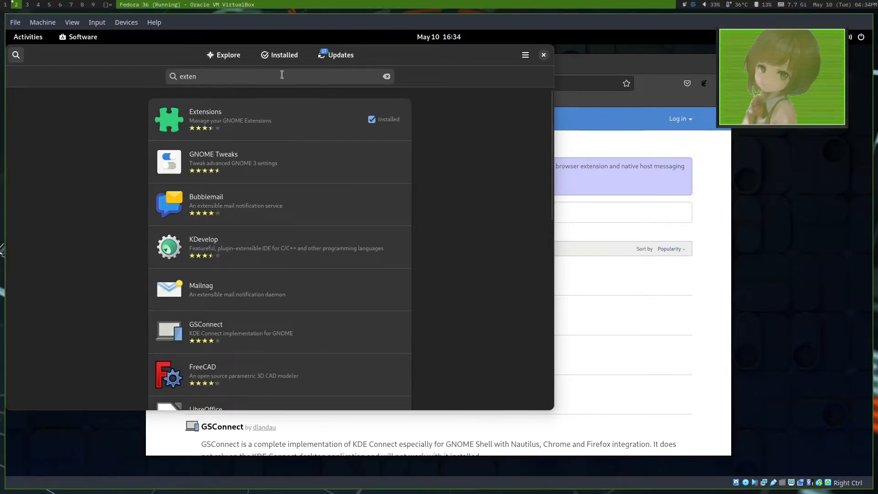
{"action": "left_click", "coordinate": [331, 58]}
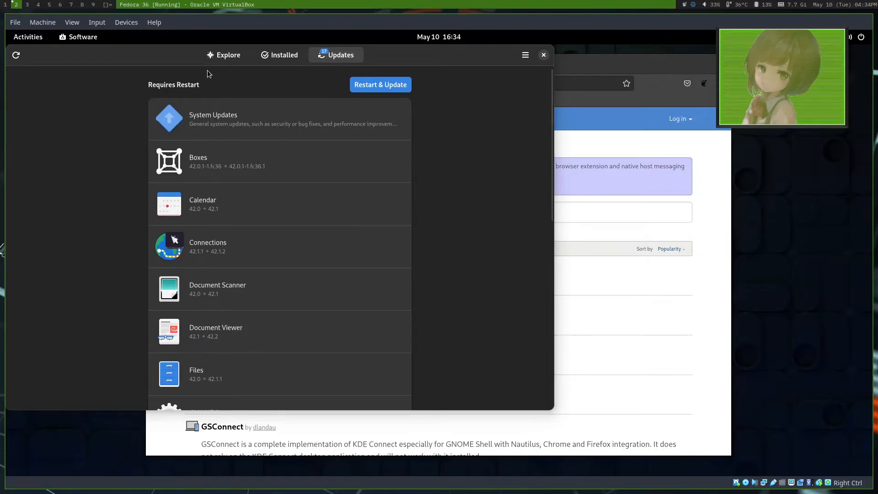
{"action": "left_click", "coordinate": [543, 55]}
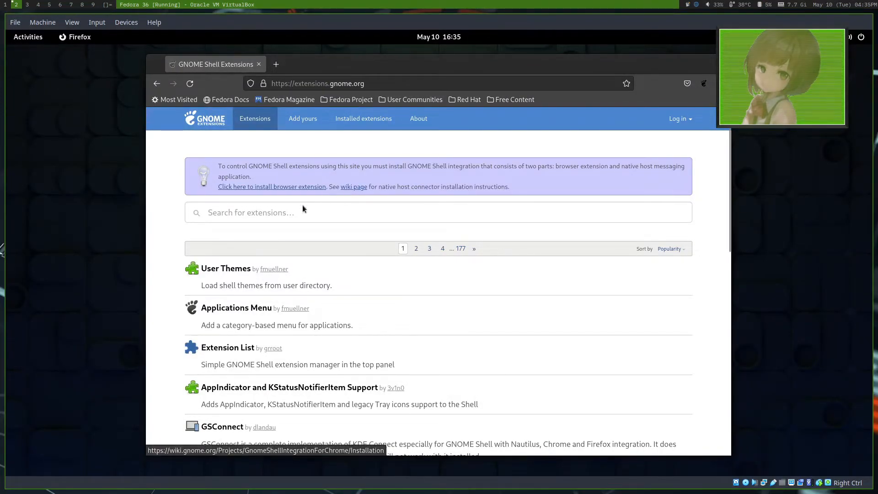
Step: Browse the popular GNOME extensions, search for "clipboard" and open the Clipboard Indicator page in a new tab
{"action": "scroll", "coordinate": [220, 421], "scroll_direction": "down", "scroll_amount": 2}
{"action": "scroll", "coordinate": [220, 421], "scroll_direction": "down", "scroll_amount": 2}
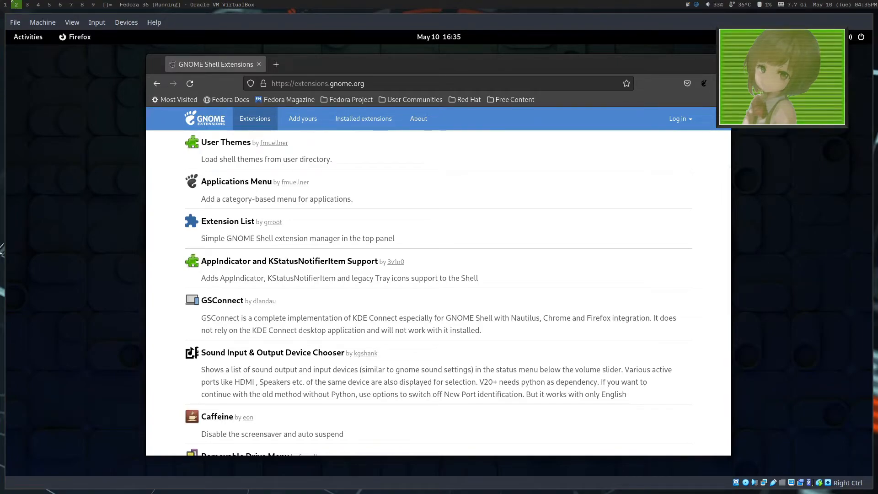
{"action": "scroll", "coordinate": [399, 260], "scroll_direction": "up", "scroll_amount": 3}
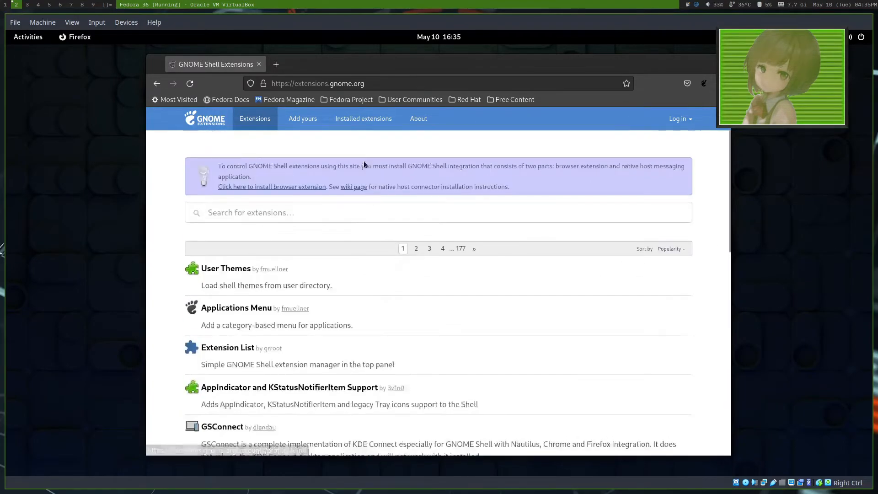
{"action": "left_click", "coordinate": [322, 198]}
{"action": "type", "text": "clipboar"}
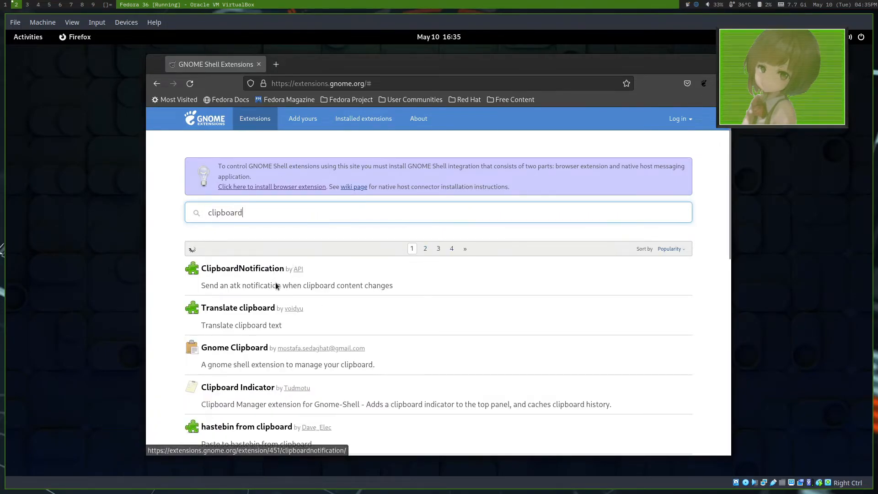
{"action": "type", "text": "d"}
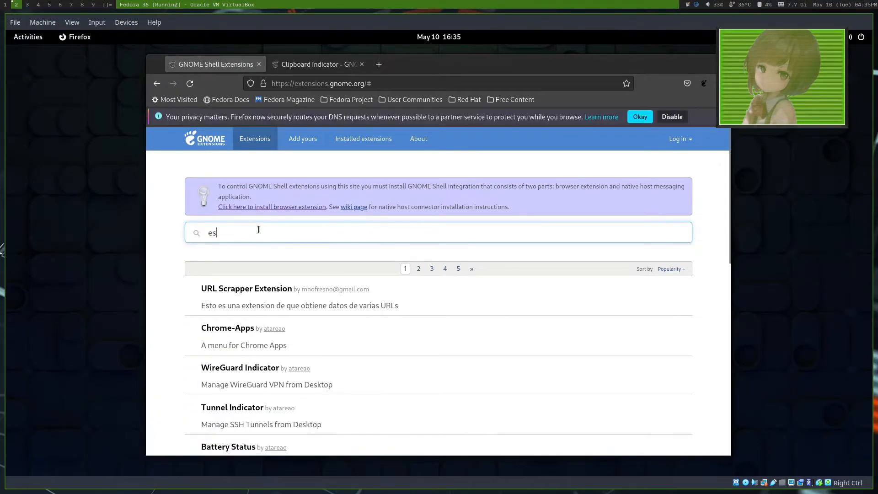
Step: Find the Espresso, Removable Drive Menu, Gesture Improvements and Launch new instance extensions, opening each one's page in a new tab
{"action": "type", "text": "presso"}
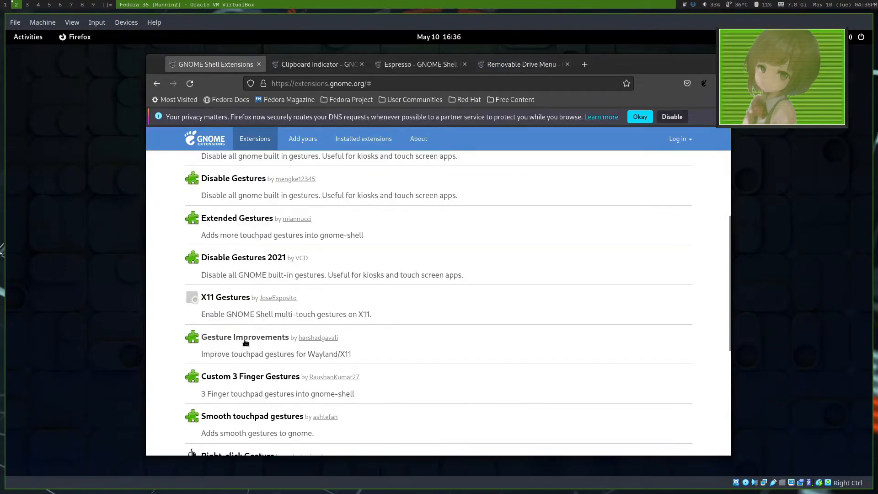
{"action": "middle_click", "coordinate": [231, 337]}
{"action": "scroll", "coordinate": [231, 337], "scroll_direction": "up", "scroll_amount": 4}
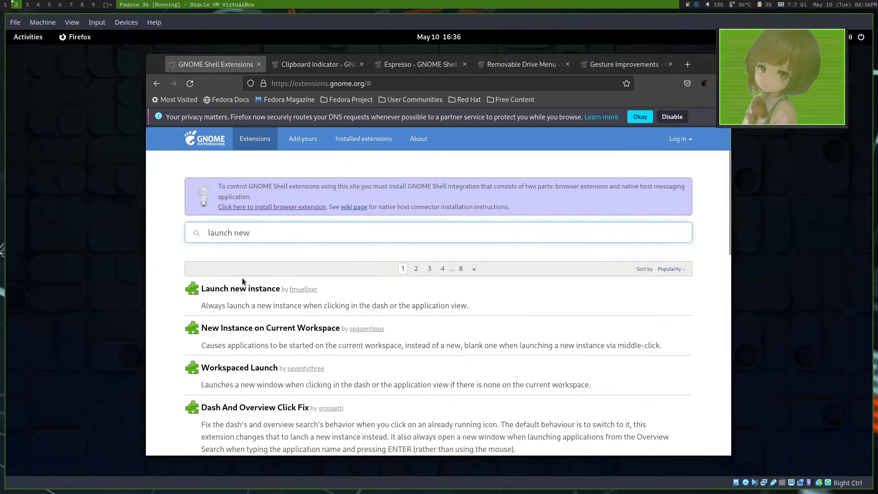
{"action": "middle_click", "coordinate": [235, 288]}
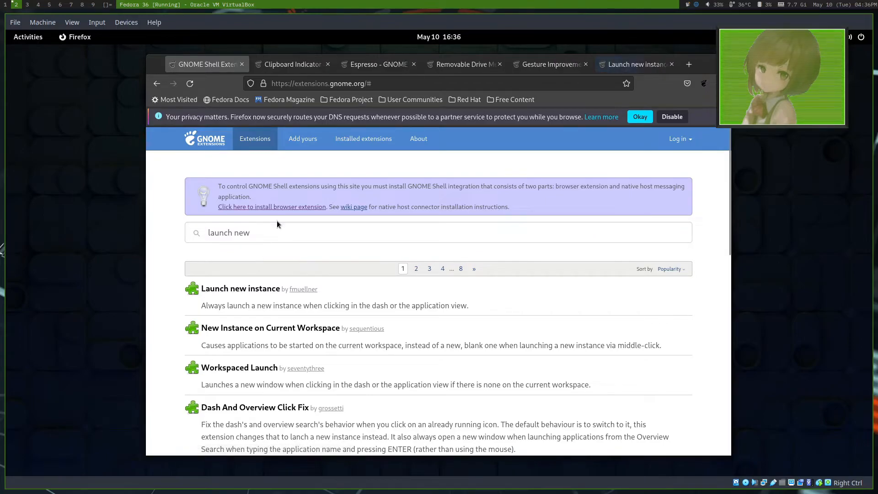
Step: Search for "just" and "fullscreen on", opening the Just Perfection and Fullscreen On New Workspace pages in new tabs
{"action": "triple_click", "coordinate": [261, 228]}
{"action": "type", "text": "just"}
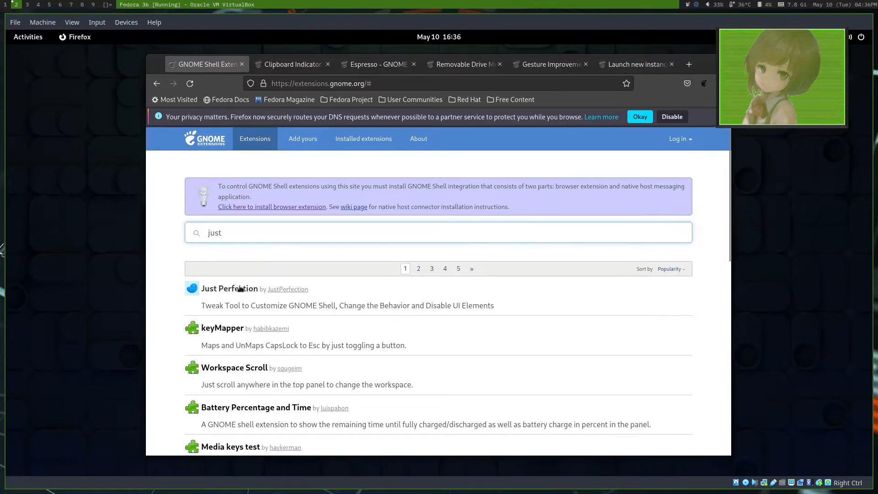
{"action": "middle_click", "coordinate": [243, 289]}
Step: Install the Clipboard Indicator extension from its page and check its menu in the GNOME top bar
{"action": "key", "text": "ctrl+Tab"}
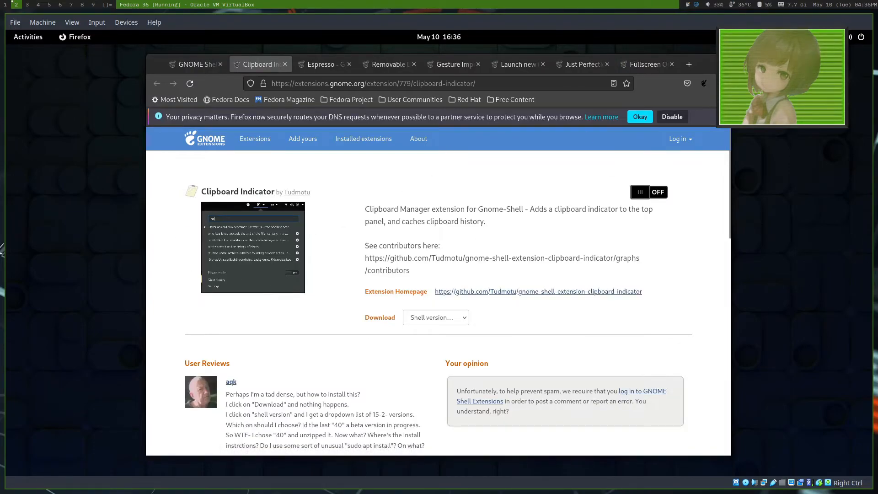
{"action": "left_click", "coordinate": [659, 192]}
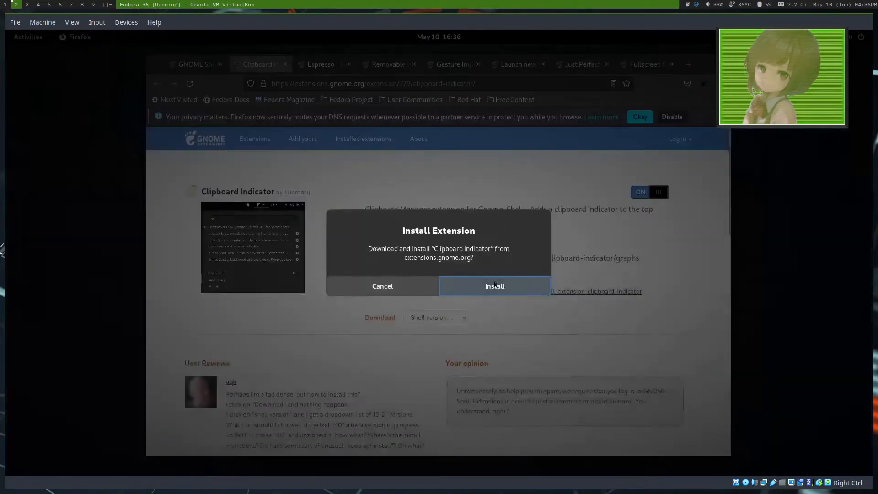
{"action": "left_click", "coordinate": [493, 285]}
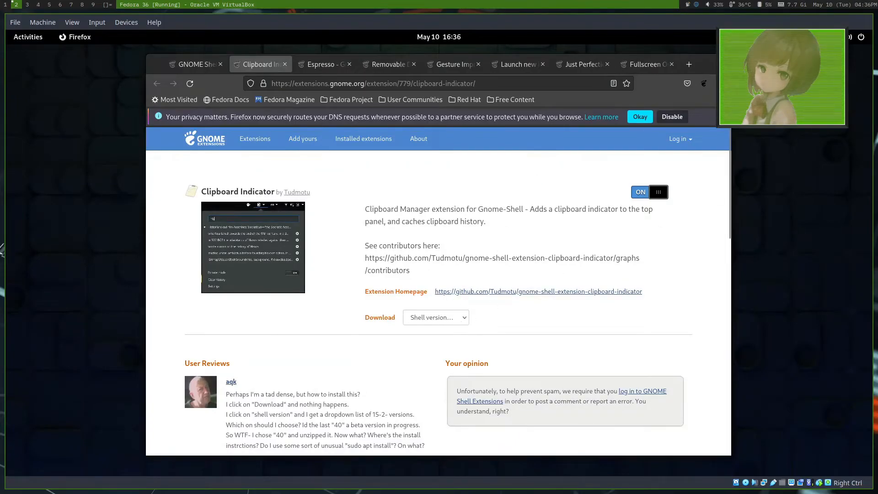
{"action": "left_click", "coordinate": [818, 37]}
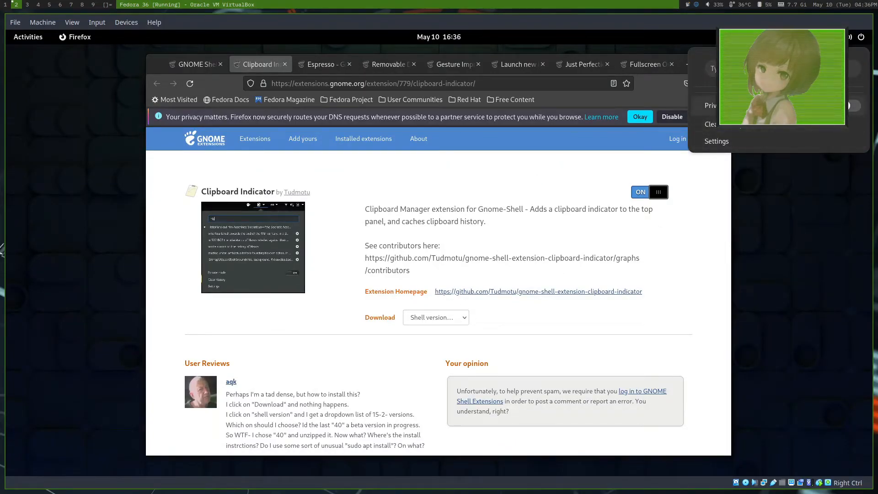
{"action": "left_click", "coordinate": [712, 235]}
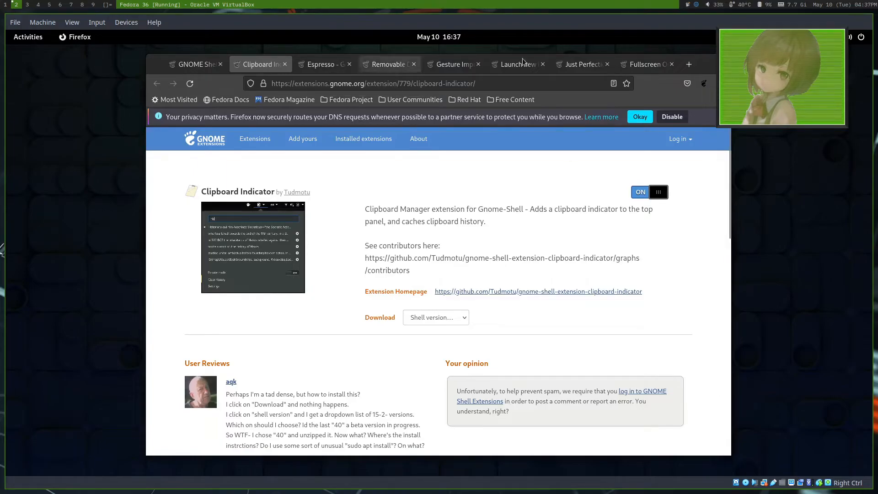
{"action": "left_click", "coordinate": [815, 37]}
{"action": "left_click", "coordinate": [816, 37]}
Step: Look over the Espresso and Removable Drive Menu pages and install the Espresso extension
{"action": "left_click", "coordinate": [324, 65]}
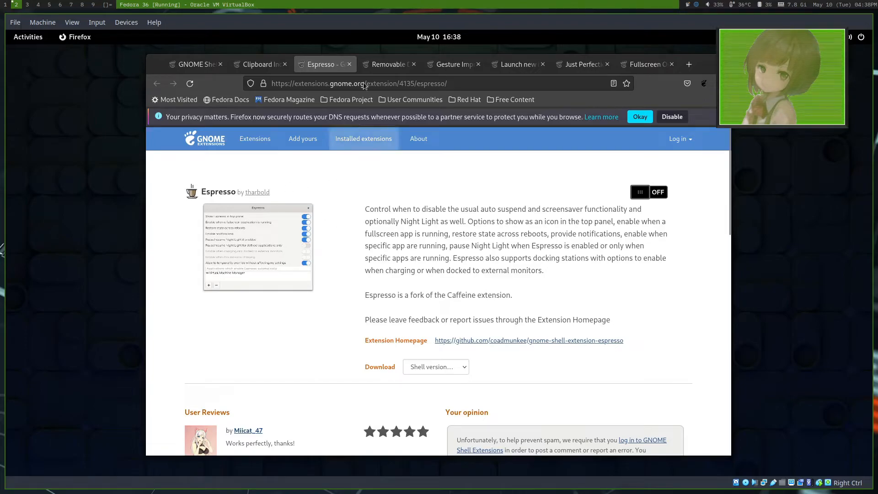
{"action": "left_click", "coordinate": [389, 64]}
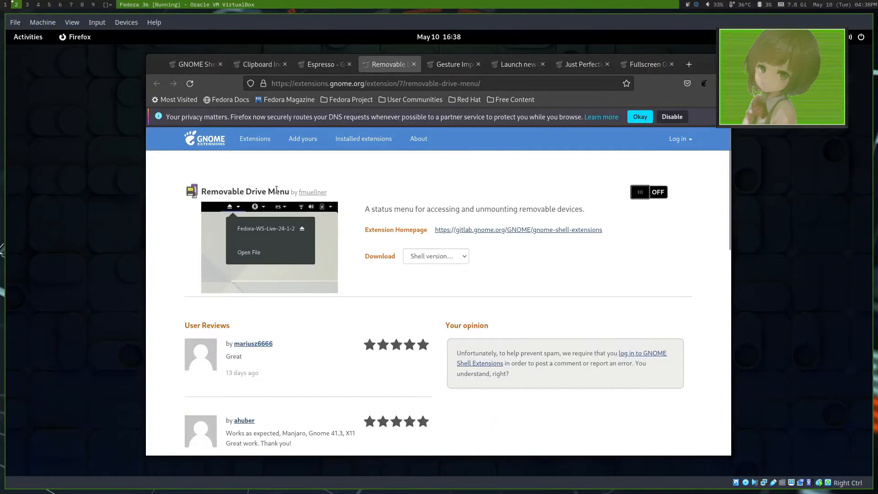
{"action": "left_click", "coordinate": [320, 65]}
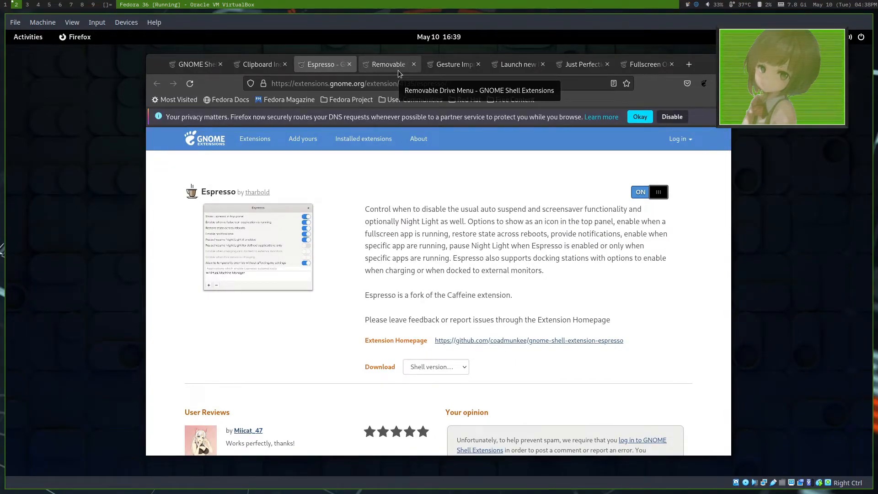
Step: Install the Removable Drive Menu extension, eject the VBOX CD-ROM through its menu and dismiss the notification
{"action": "left_click", "coordinate": [397, 70]}
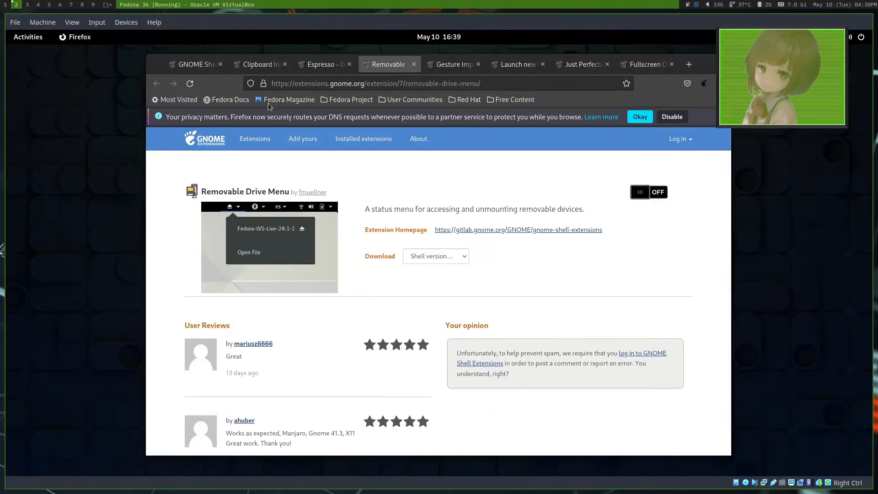
{"action": "left_click", "coordinate": [647, 192]}
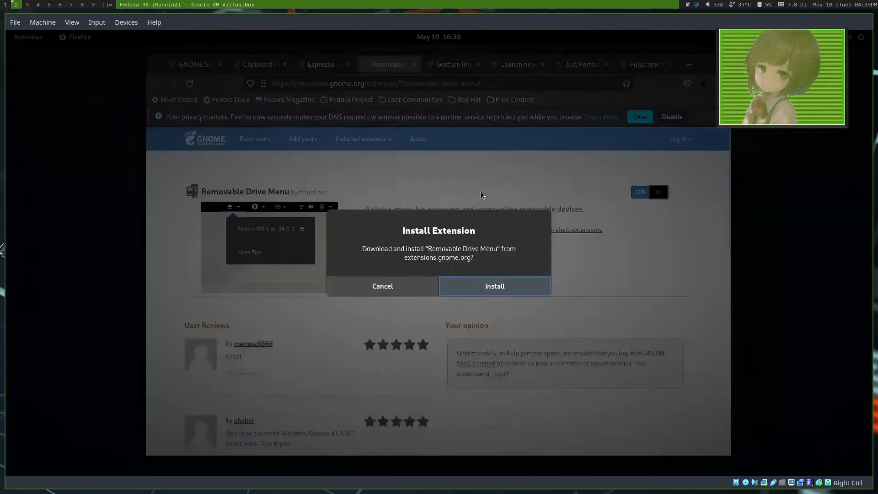
{"action": "left_click", "coordinate": [494, 286]}
{"action": "left_click", "coordinate": [793, 37]}
{"action": "mouse_move", "coordinate": [800, 37]}
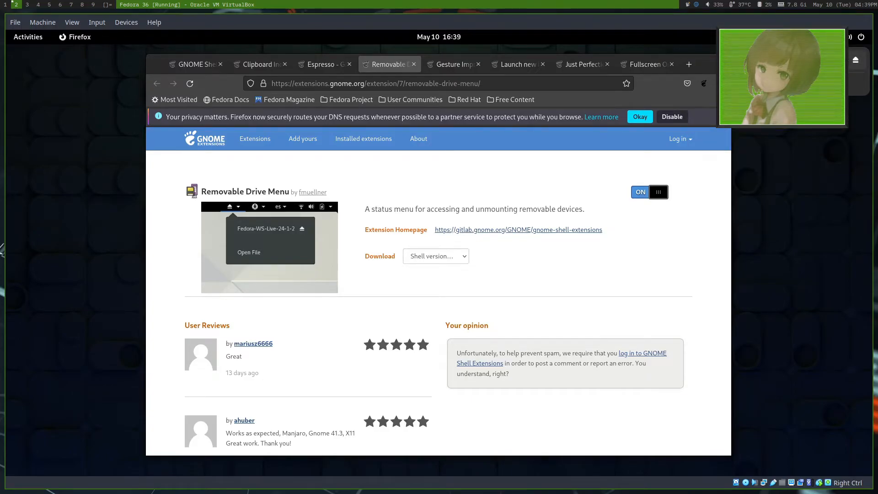
{"action": "left_click", "coordinate": [854, 62]}
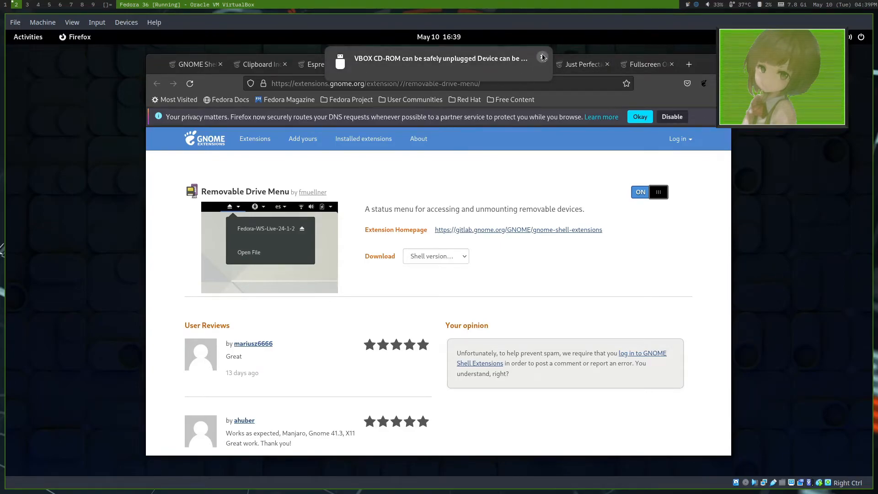
{"action": "left_click", "coordinate": [542, 54]}
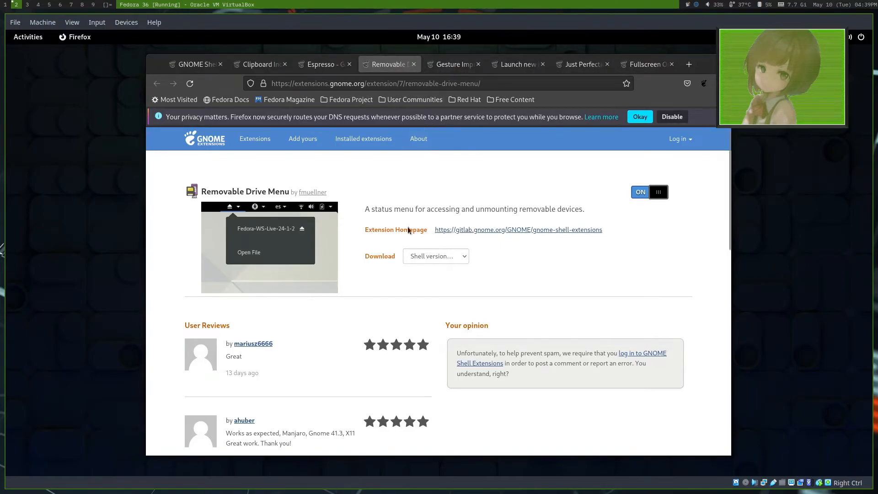
Step: Read through the feature list on the Gesture Improvements extension page
{"action": "left_click", "coordinate": [444, 65]}
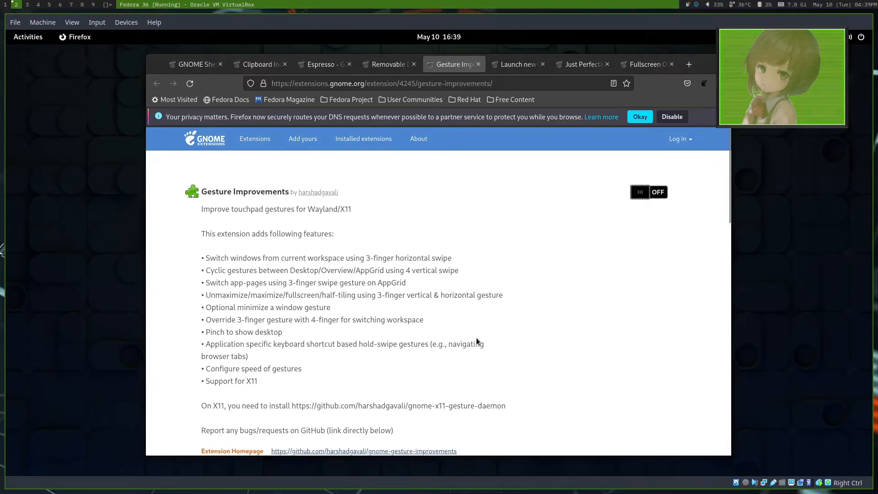
{"action": "scroll", "coordinate": [435, 305], "scroll_direction": "down", "scroll_amount": 3}
{"action": "scroll", "coordinate": [435, 305], "scroll_direction": "up", "scroll_amount": 3}
Step: On the Launch new instance page, test launching Firefox repeatedly from the dash and via the search "fire" with the extension off
{"action": "left_click", "coordinate": [507, 64]}
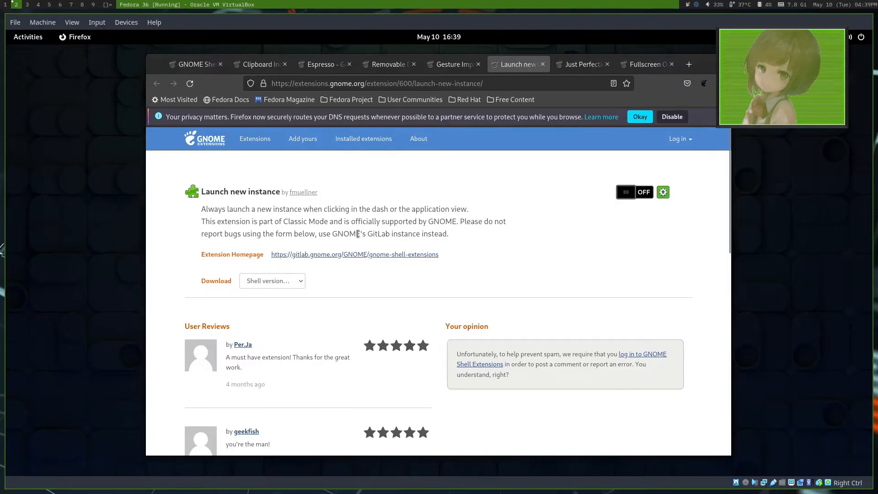
{"action": "key", "text": "super"}
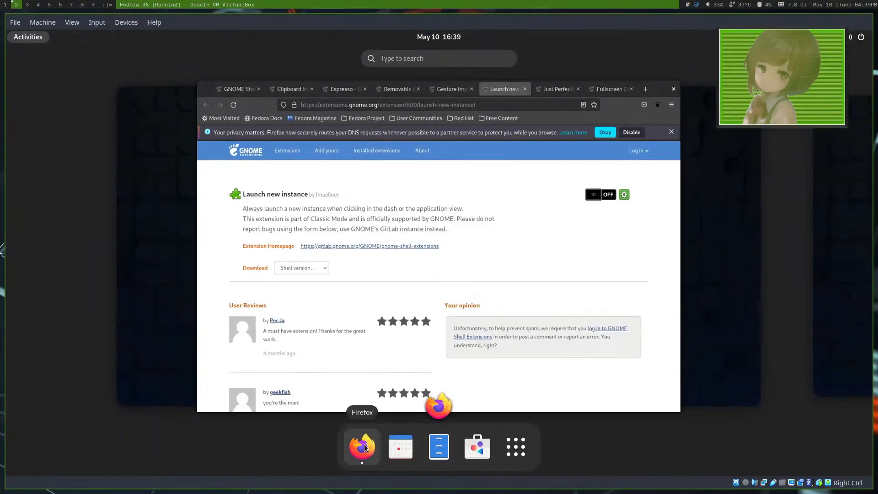
{"action": "left_click", "coordinate": [364, 444]}
{"action": "key", "text": "super"}
{"action": "left_click", "coordinate": [361, 456]}
{"action": "key", "text": "super"}
{"action": "left_click", "coordinate": [361, 446]}
{"action": "key", "text": "super"}
{"action": "left_click", "coordinate": [360, 442]}
{"action": "key", "text": "super"}
{"action": "type", "text": "fire"}
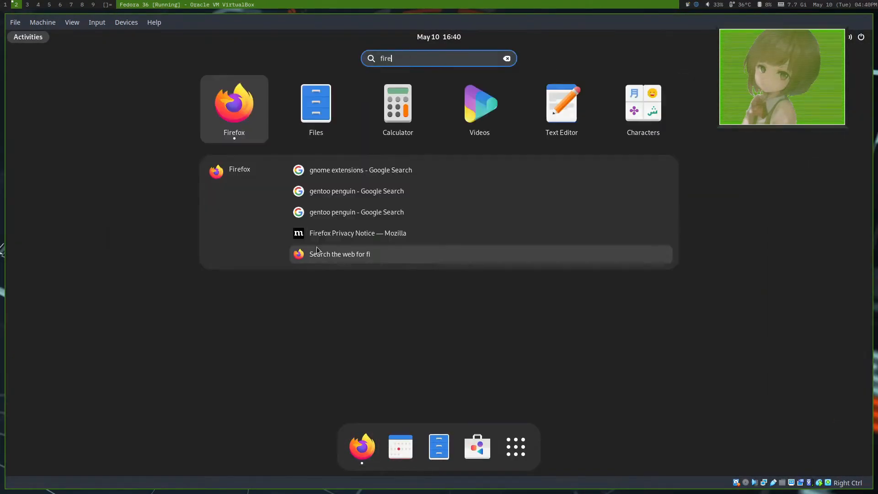
{"action": "key", "text": "Return"}
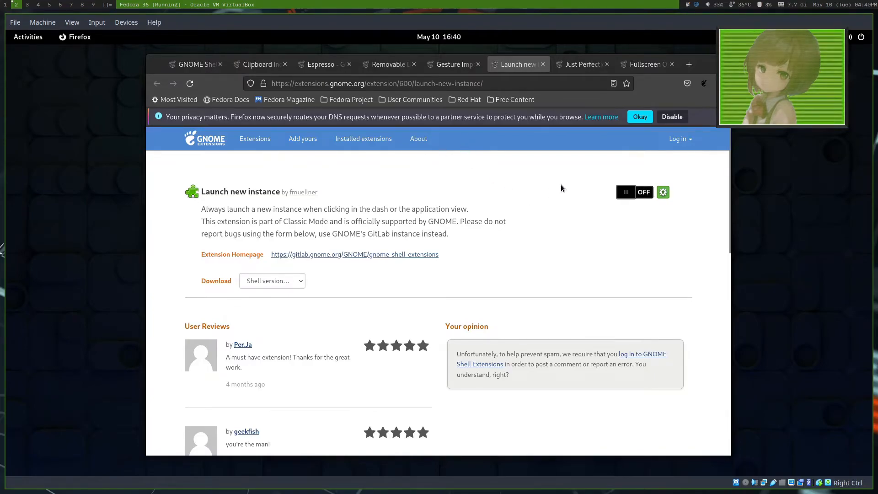
Step: Enable Launch new instance, test it by launching Firefox through the search "fire", and close the extra window
{"action": "left_click", "coordinate": [625, 191]}
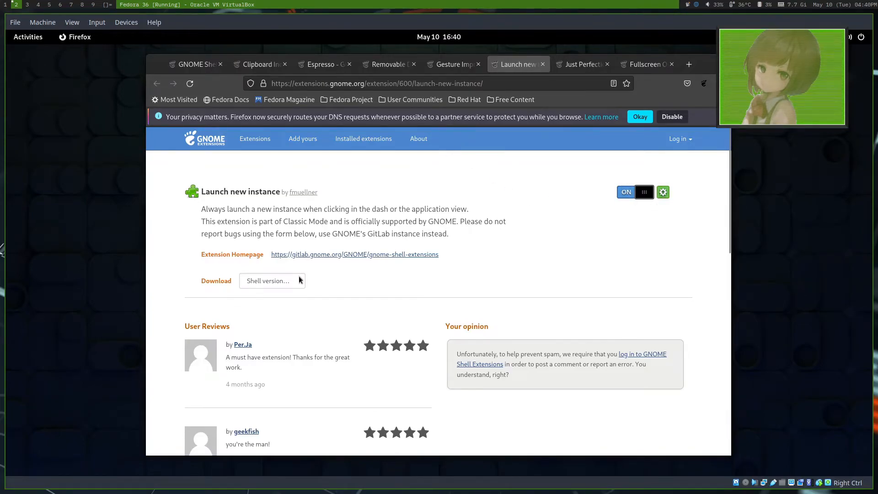
{"action": "key", "text": "super"}
{"action": "type", "text": "fire"}
{"action": "key", "text": "Return"}
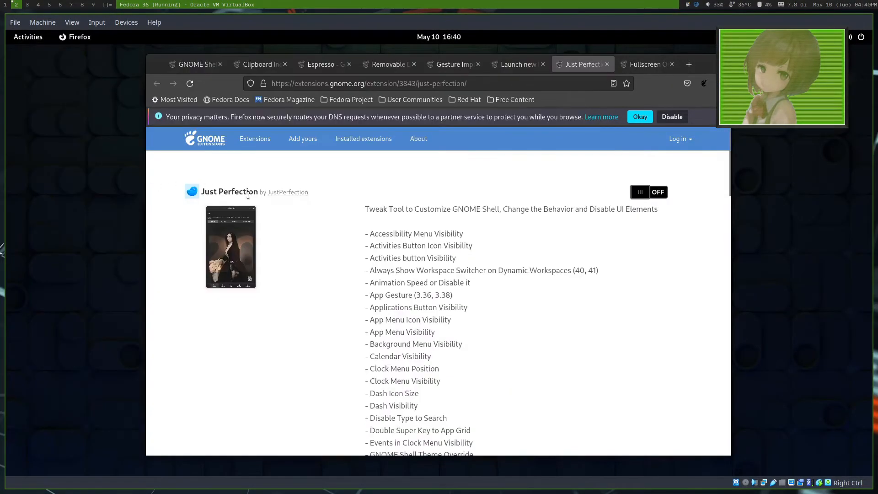
{"action": "left_click", "coordinate": [582, 55]}
Step: Install the Just Perfection extension and read through its list of tweaks
{"action": "left_click", "coordinate": [646, 197]}
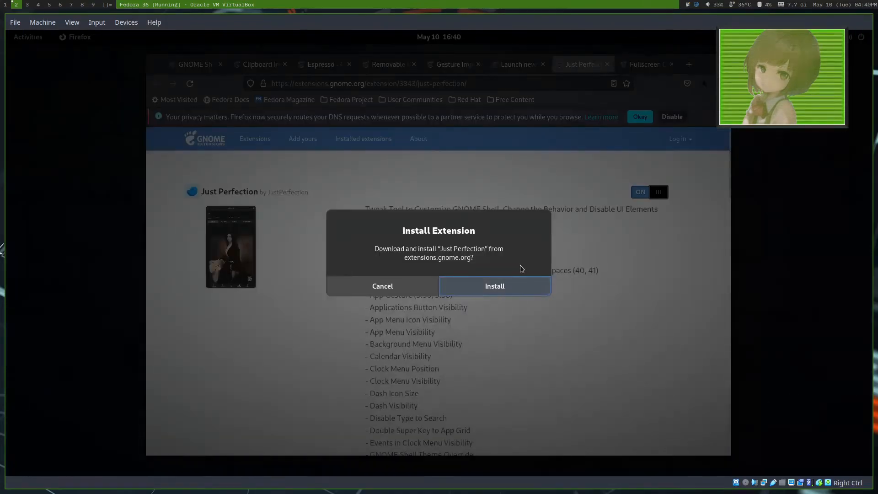
{"action": "left_click", "coordinate": [483, 286]}
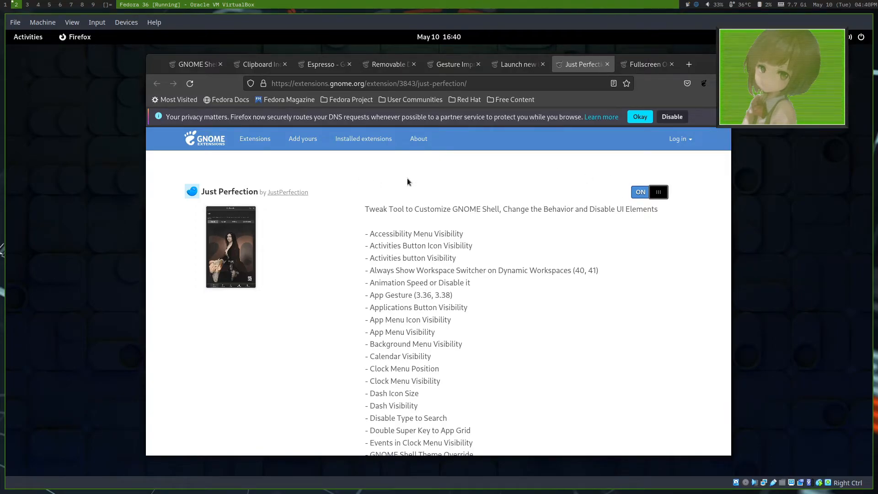
{"action": "scroll", "coordinate": [407, 178], "scroll_direction": "down", "scroll_amount": 5}
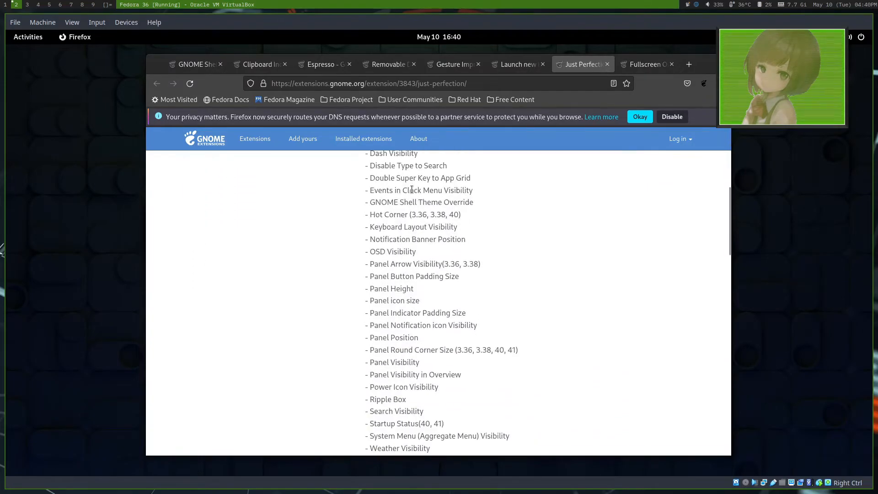
Step: Install the Fullscreen On New Workspace extension from its page
{"action": "left_click", "coordinate": [645, 61]}
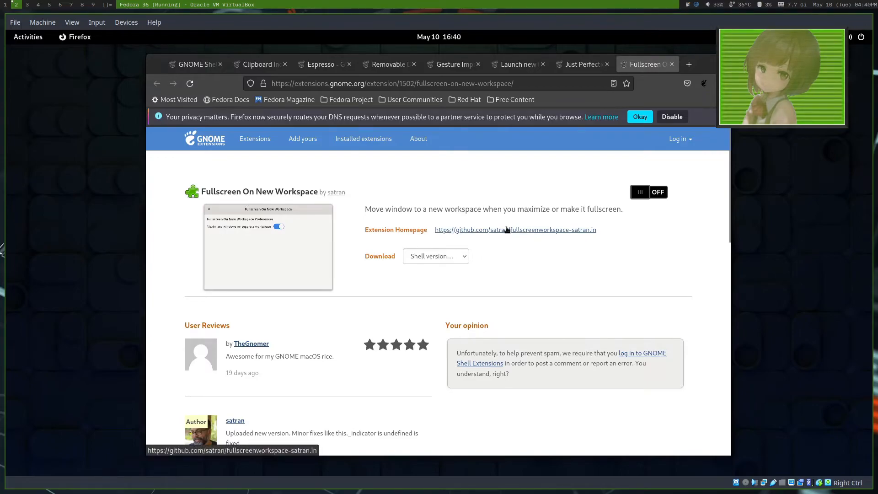
{"action": "left_click", "coordinate": [640, 200]}
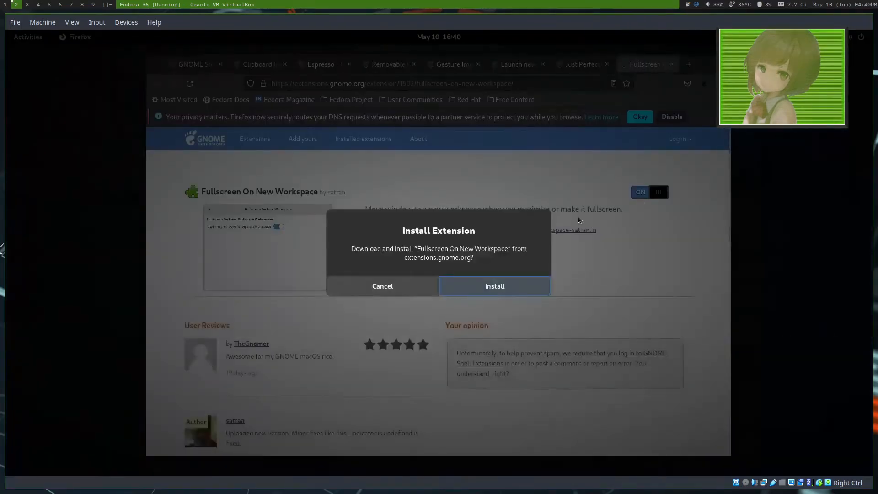
{"action": "left_click", "coordinate": [519, 282]}
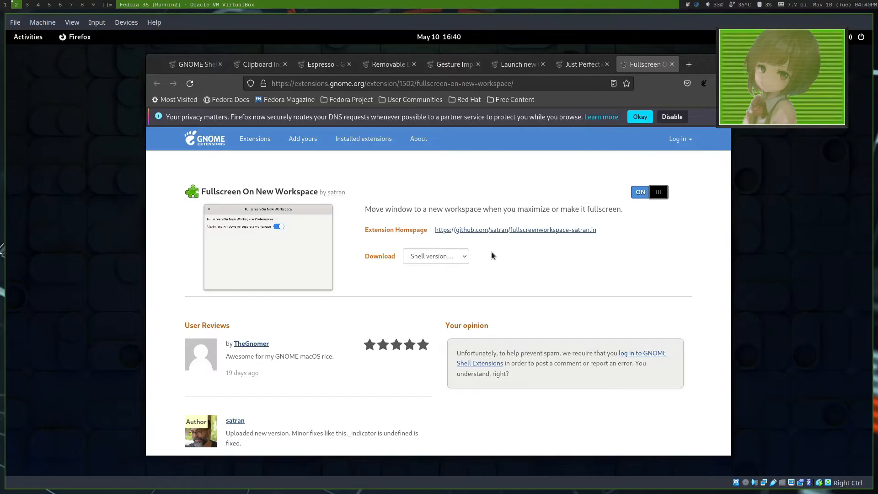
Step: Test the workspace extension by maximizing and restoring the Firefox window several times
{"action": "double_click", "coordinate": [711, 72]}
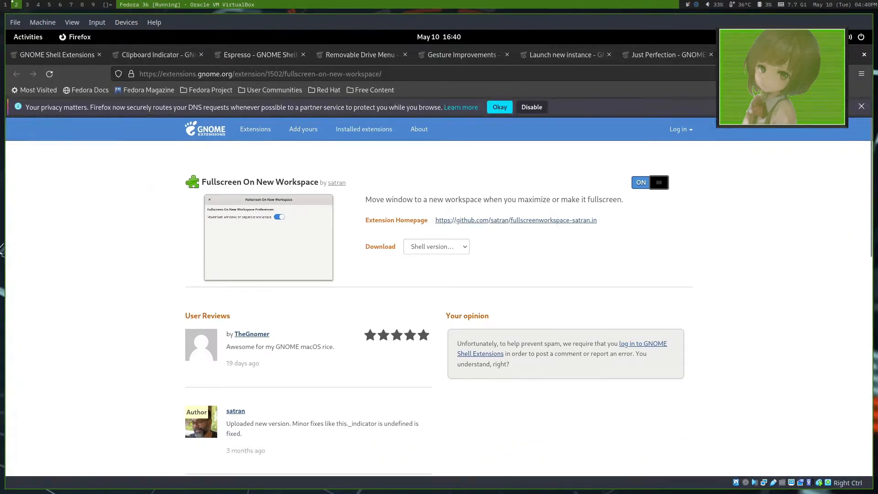
{"action": "double_click", "coordinate": [700, 69]}
{"action": "double_click", "coordinate": [698, 68]}
{"action": "double_click", "coordinate": [843, 55]}
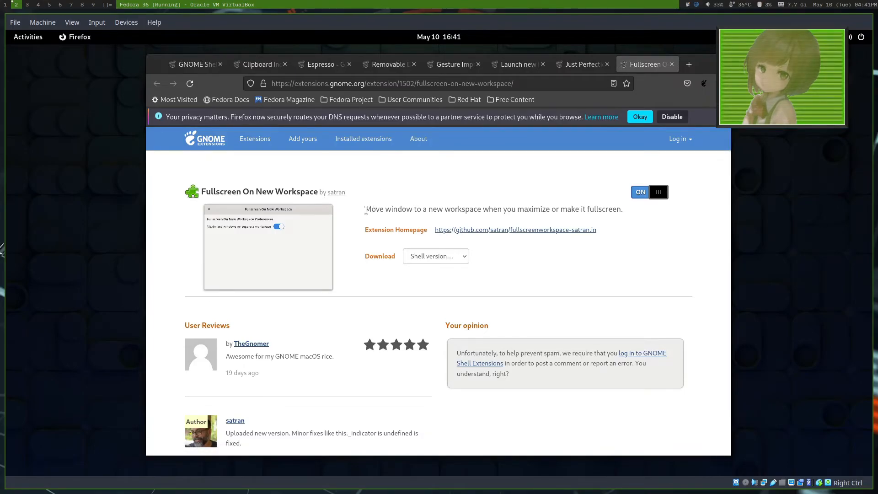
Step: Search the extensions site for "blur" and open the Blur my Shell page in a new tab
{"action": "left_click", "coordinate": [199, 64]}
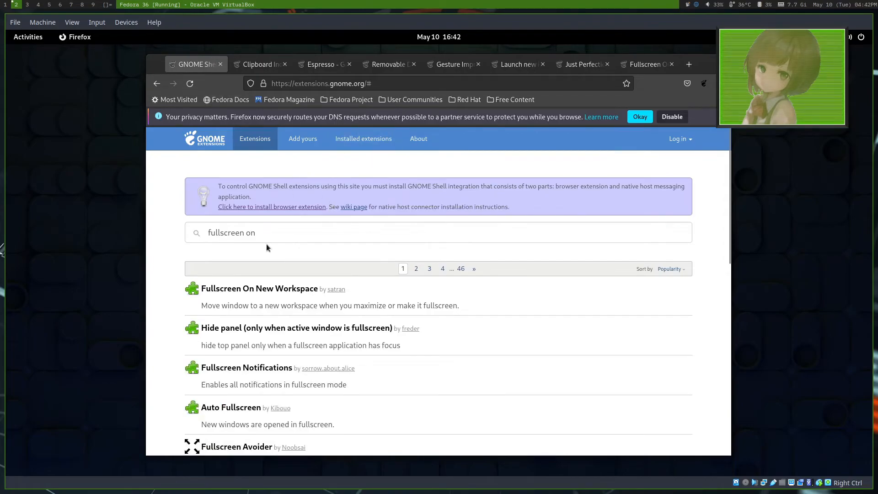
{"action": "left_click_drag", "start_coordinate": [262, 235], "coordinate": [196, 232]}
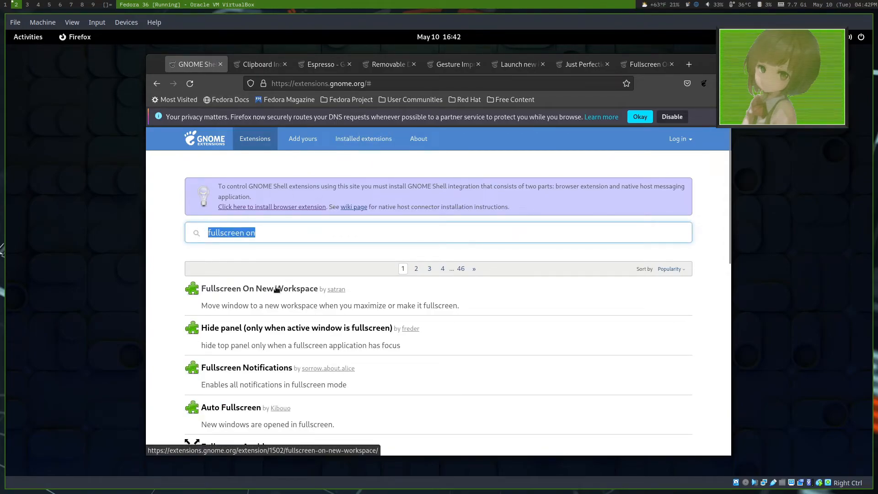
{"action": "type", "text": "lur"}
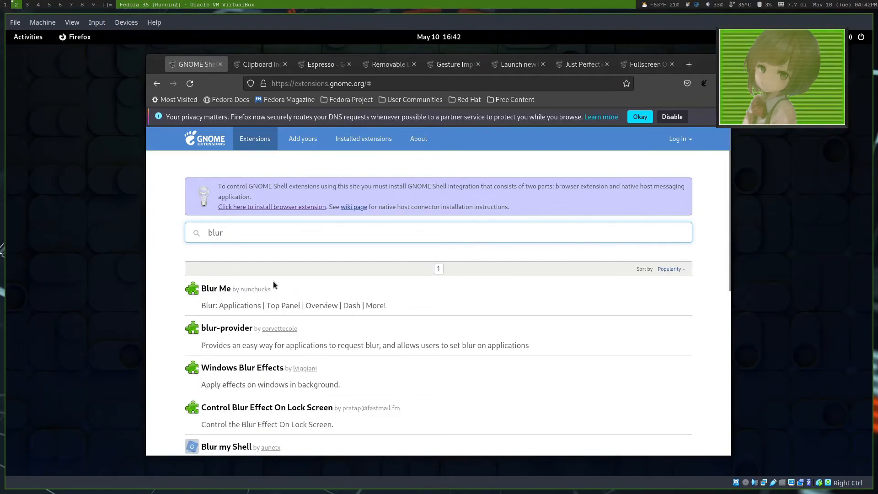
{"action": "scroll", "coordinate": [274, 281], "scroll_direction": "down", "scroll_amount": 2}
{"action": "middle_click", "coordinate": [227, 384]}
{"action": "scroll", "coordinate": [257, 320], "scroll_direction": "up", "scroll_amount": 2}
Step: Clear the blur search, open the Tray Icons: Reloaded and Fly-Pie pages in new tabs, and display the Tray Icons page
{"action": "double_click", "coordinate": [241, 231]}
{"action": "key", "text": "BackSpace"}
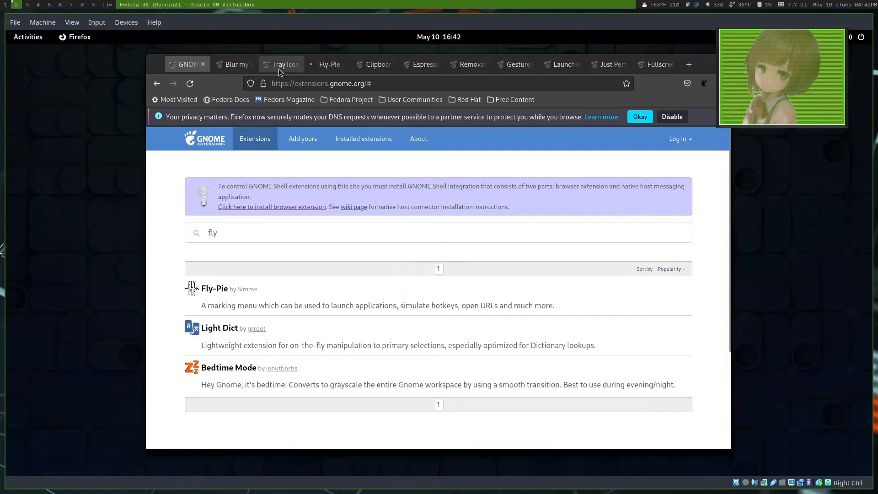
{"action": "left_click", "coordinate": [279, 67]}
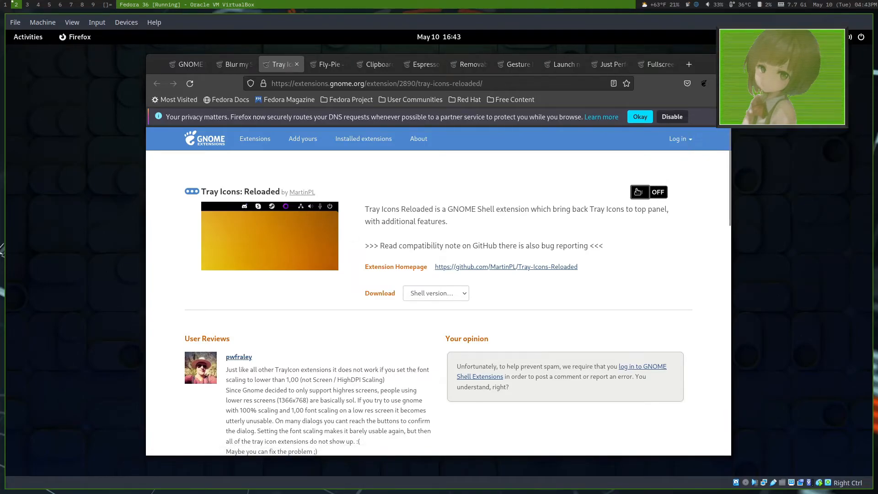
Step: Install the Tray Icons: Reloaded and Blur my Shell extensions from their pages
{"action": "left_click", "coordinate": [650, 189]}
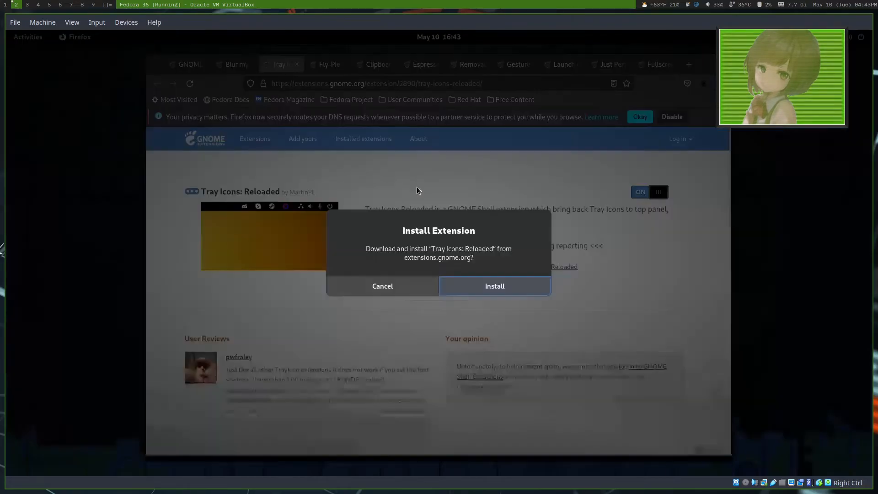
{"action": "left_click", "coordinate": [499, 287]}
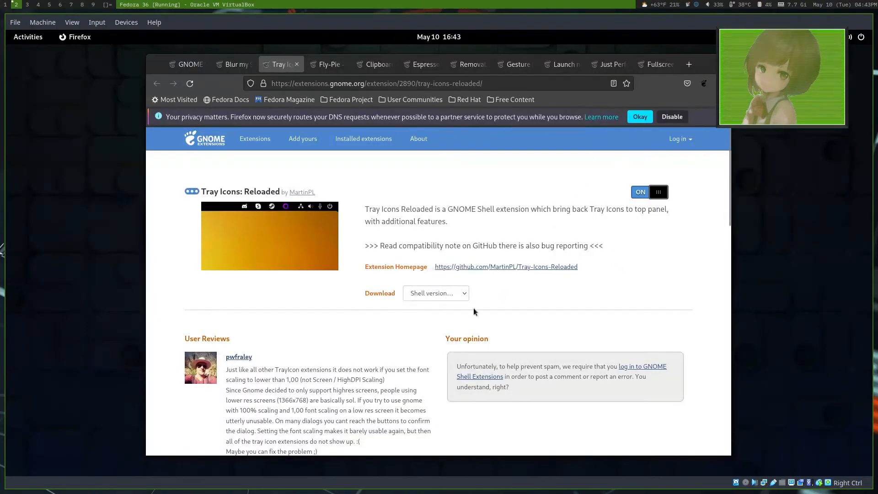
{"action": "key", "text": "ctrl+Page_Up"}
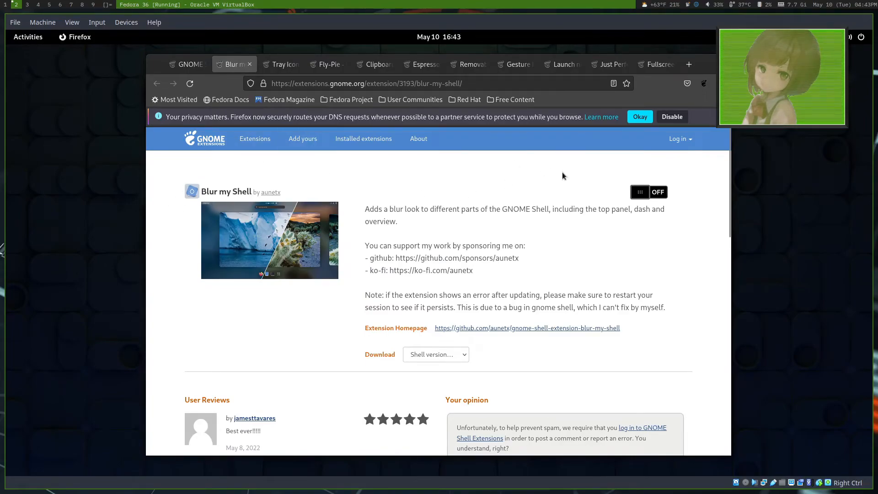
{"action": "left_click", "coordinate": [654, 189]}
{"action": "left_click", "coordinate": [514, 279]}
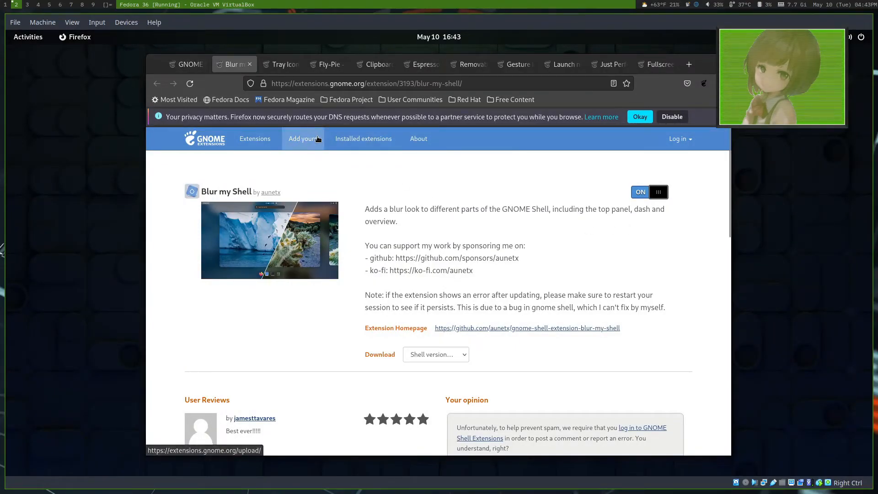
{"action": "left_click", "coordinate": [326, 64]}
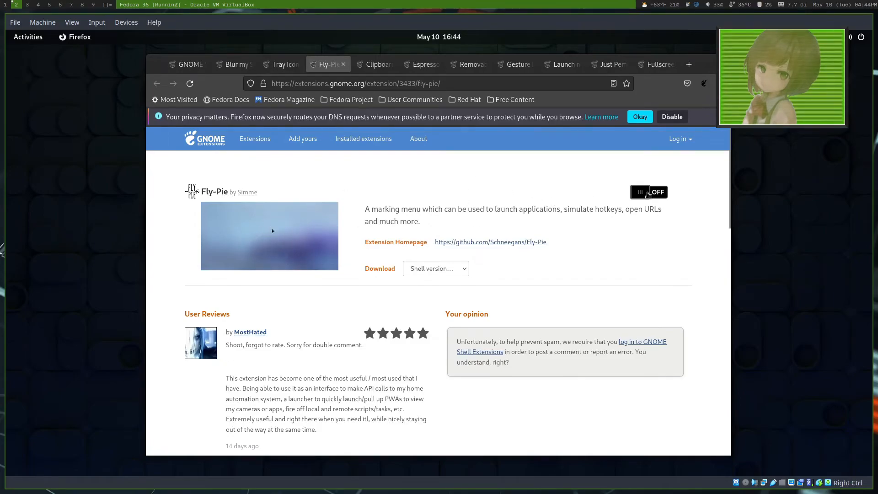
{"action": "left_click", "coordinate": [645, 198]}
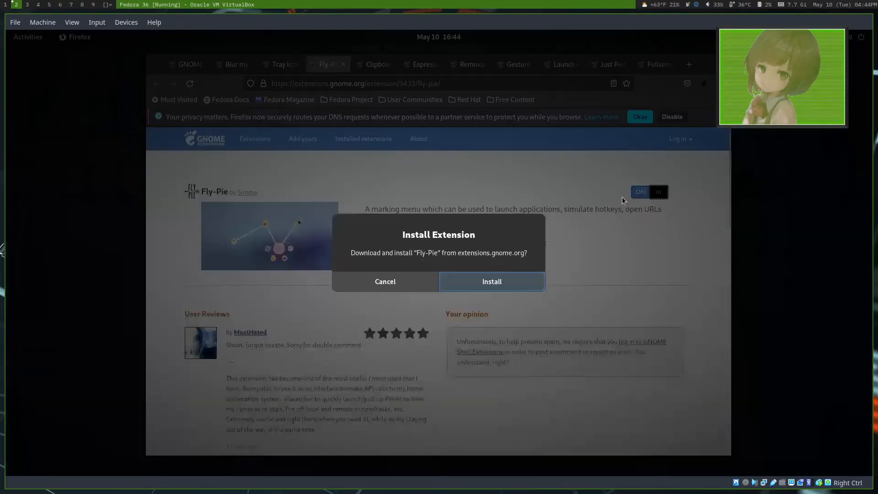
{"action": "left_click", "coordinate": [358, 281]}
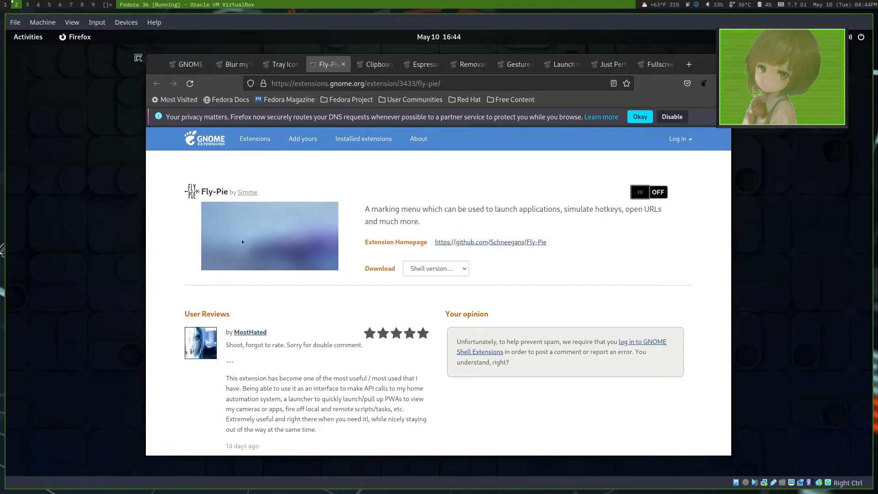
Step: Search the activities overview for "ex" and open the Extensions app
{"action": "key", "text": "super"}
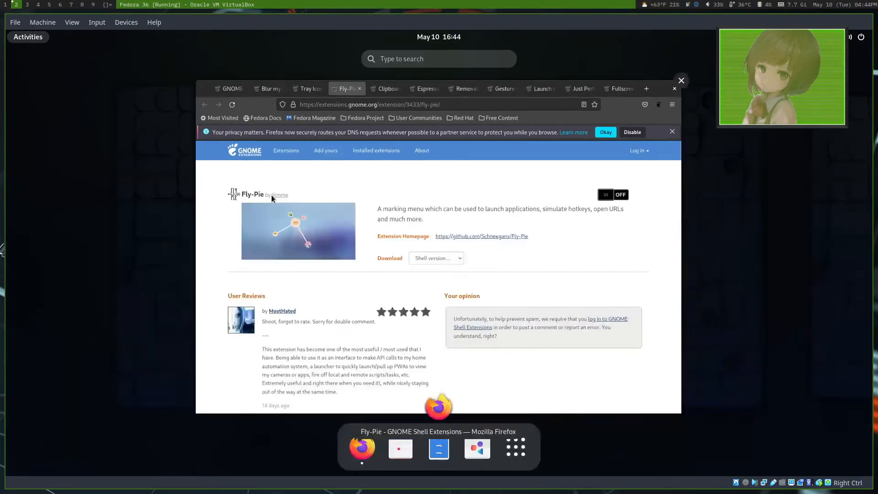
{"action": "type", "text": "ex"}
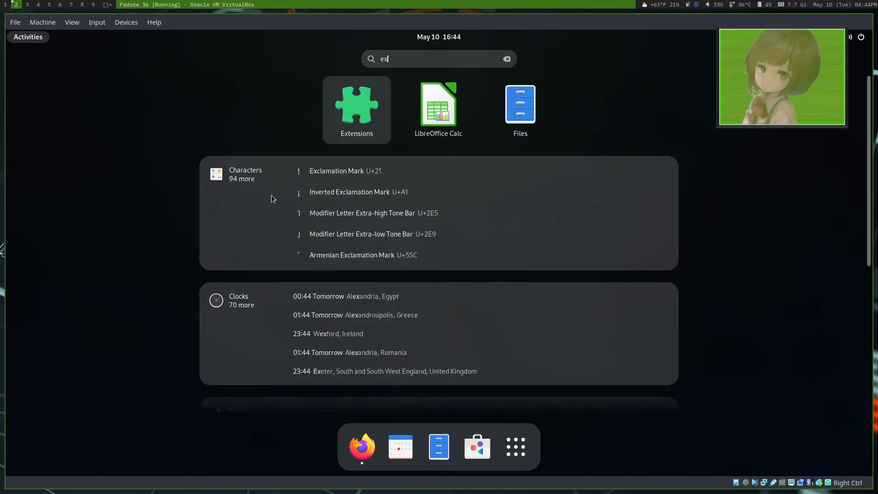
{"action": "key", "text": "Return"}
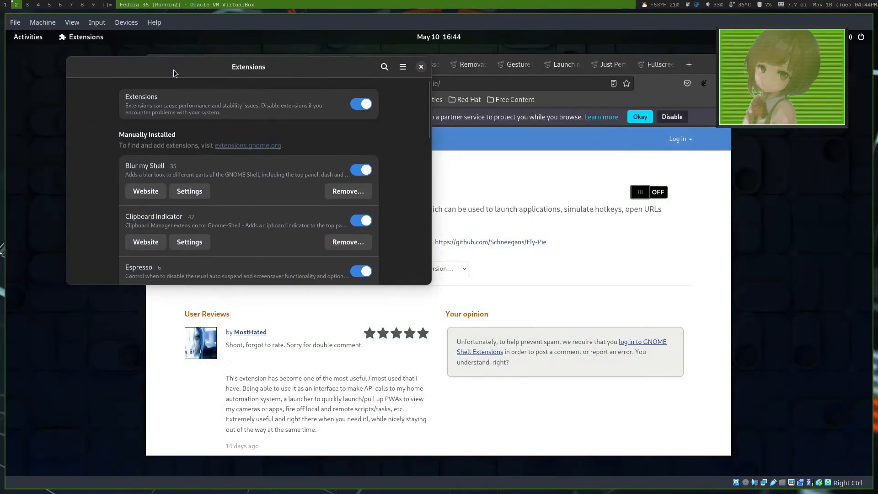
Step: Open Settings, switch the desktop appearance to the Light style, and close Settings
{"action": "key", "text": "super"}
{"action": "type", "text": "set"}
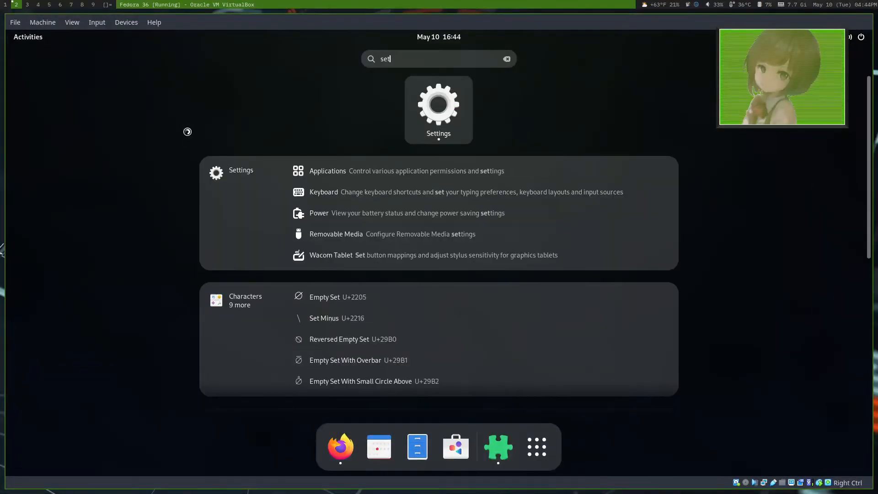
{"action": "key", "text": "Return"}
{"action": "left_click", "coordinate": [235, 147]}
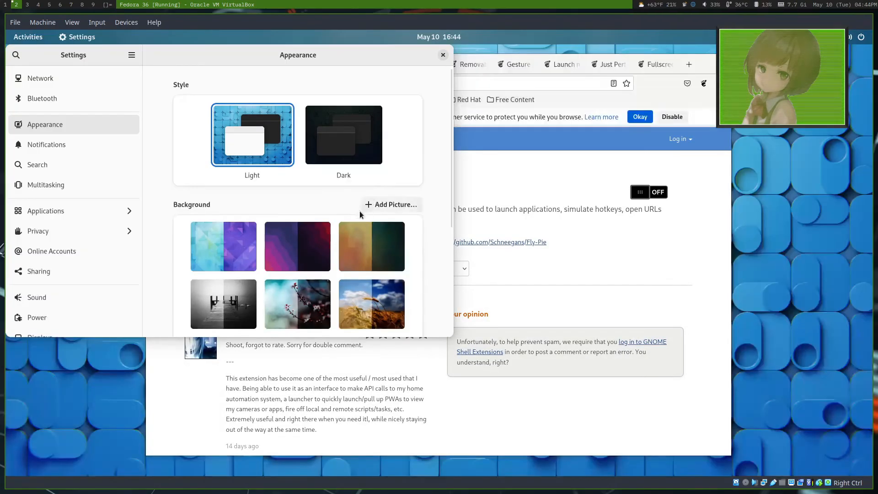
{"action": "left_click_drag", "start_coordinate": [172, 59], "coordinate": [330, 97]}
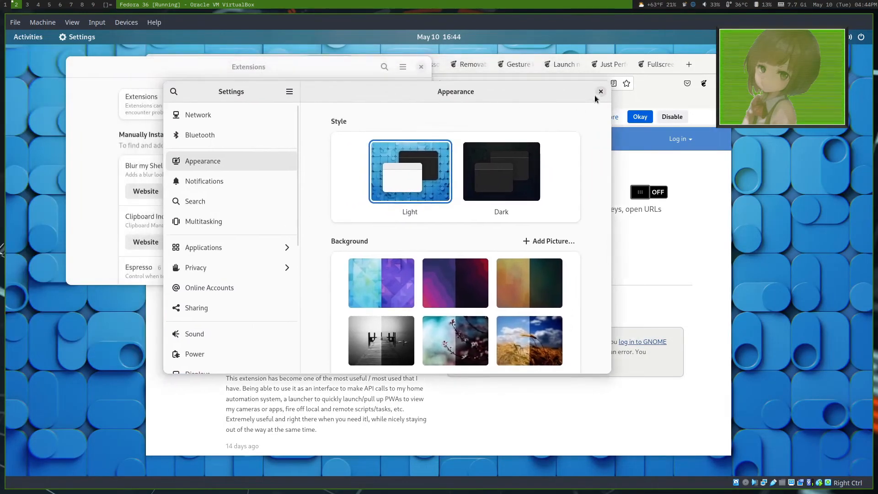
{"action": "left_click", "coordinate": [597, 93]}
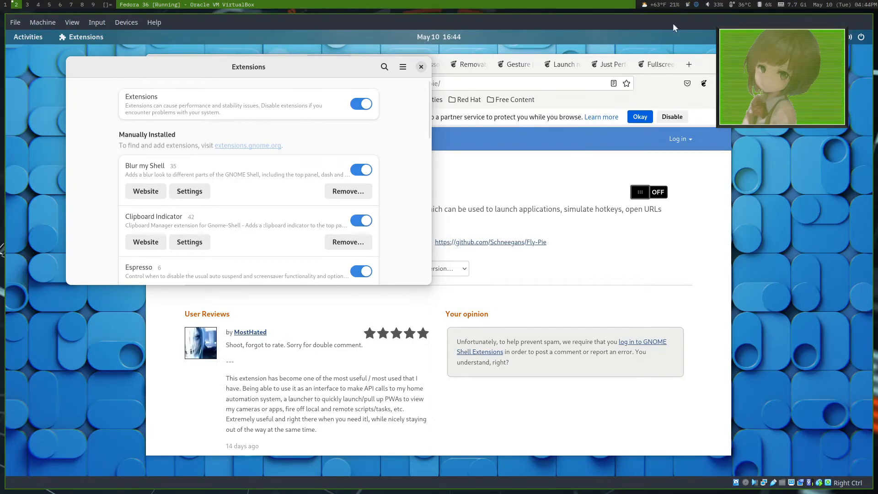
Step: Review the general preferences of the Blur my Shell extension and close them
{"action": "left_click", "coordinate": [191, 190]}
{"action": "scroll", "coordinate": [168, 206], "scroll_direction": "down", "scroll_amount": 2}
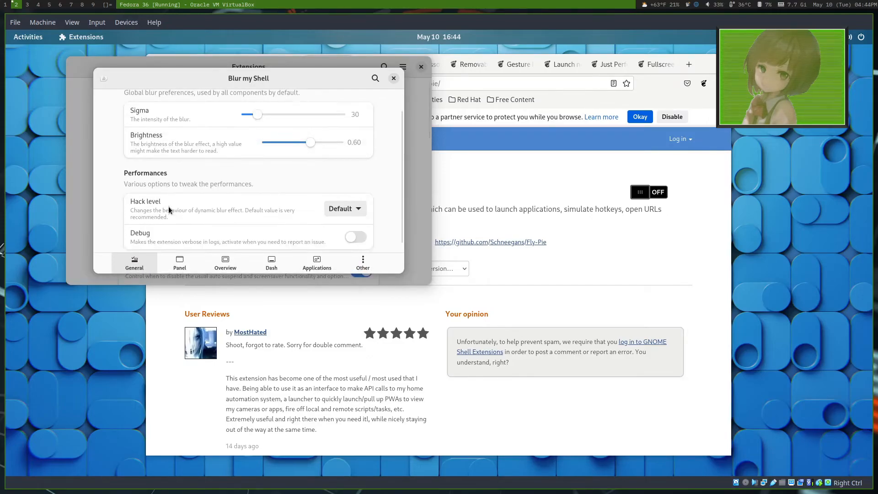
{"action": "key", "text": "Escape"}
Step: Enable "Maximized windows on separate workspace" in the Fullscreen On New Workspace preferences and close them
{"action": "scroll", "coordinate": [153, 248], "scroll_direction": "down", "scroll_amount": 5}
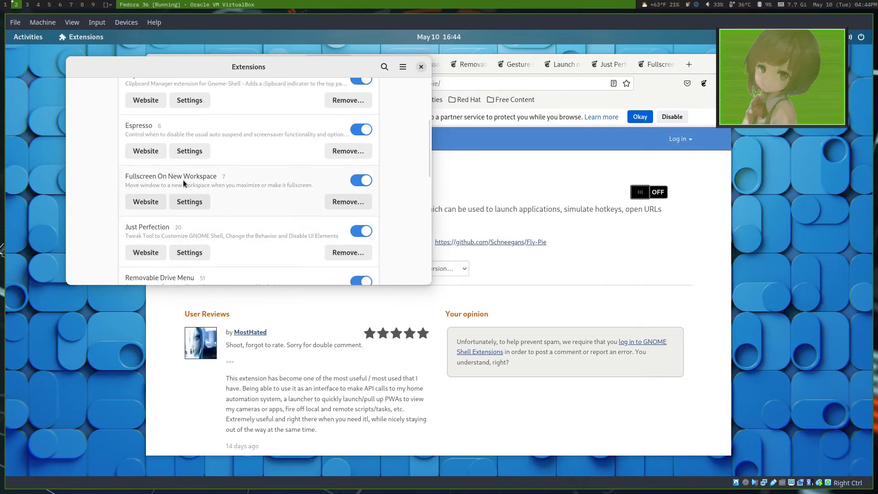
{"action": "left_click", "coordinate": [186, 199]}
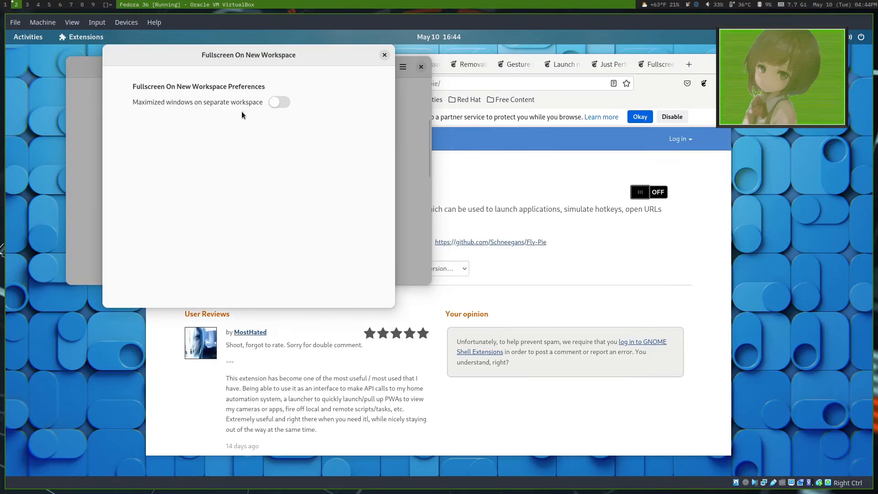
{"action": "left_click", "coordinate": [278, 103]}
{"action": "left_click", "coordinate": [384, 56]}
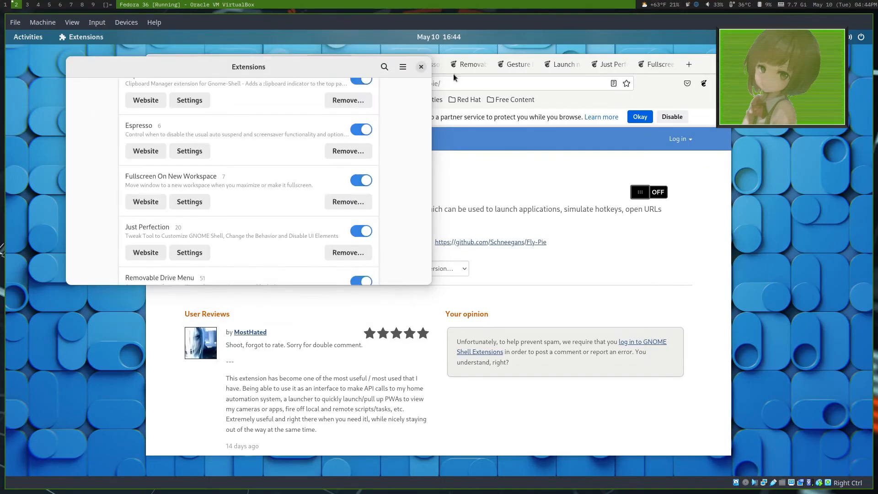
Step: Test the separate-workspace option by maximizing, restoring, and maximizing the Firefox window again
{"action": "double_click", "coordinate": [703, 65]}
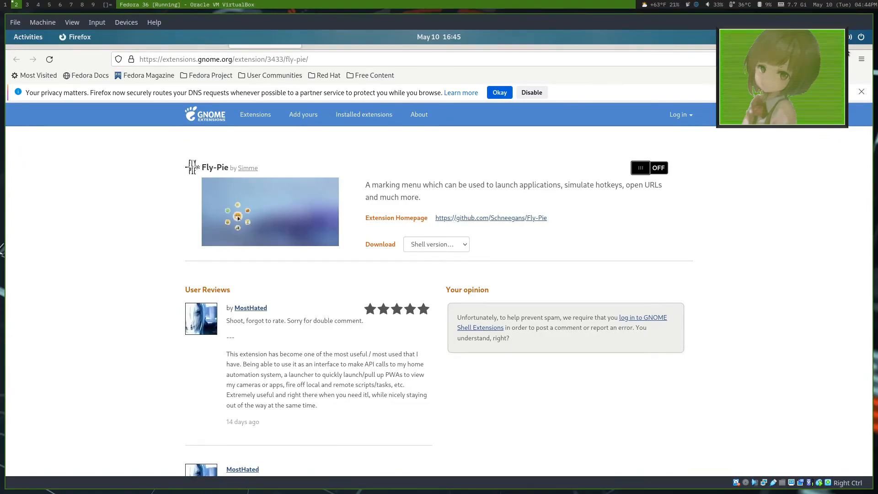
{"action": "double_click", "coordinate": [841, 47]}
{"action": "double_click", "coordinate": [701, 68]}
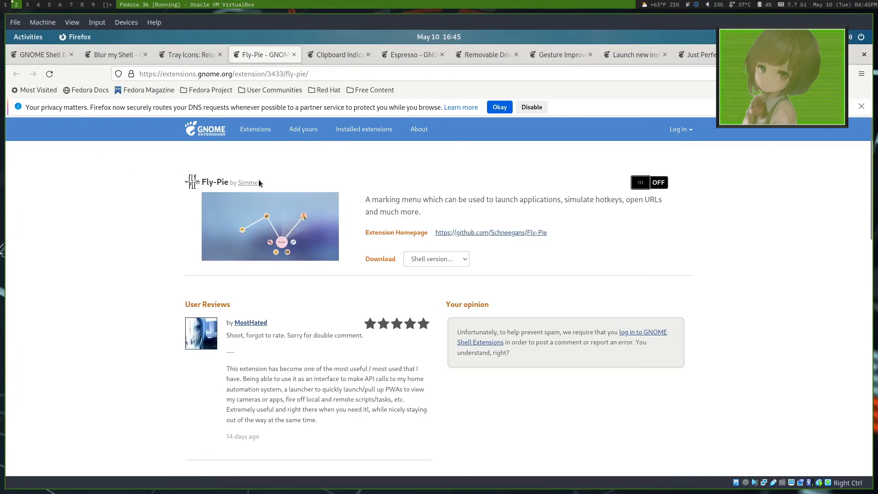
Step: Go to the first workspace, review the Navigation keyboard shortcuts in Settings for workspace switching, and close the shortcuts dialog
{"action": "key", "text": "super"}
{"action": "type", "text": "s"}
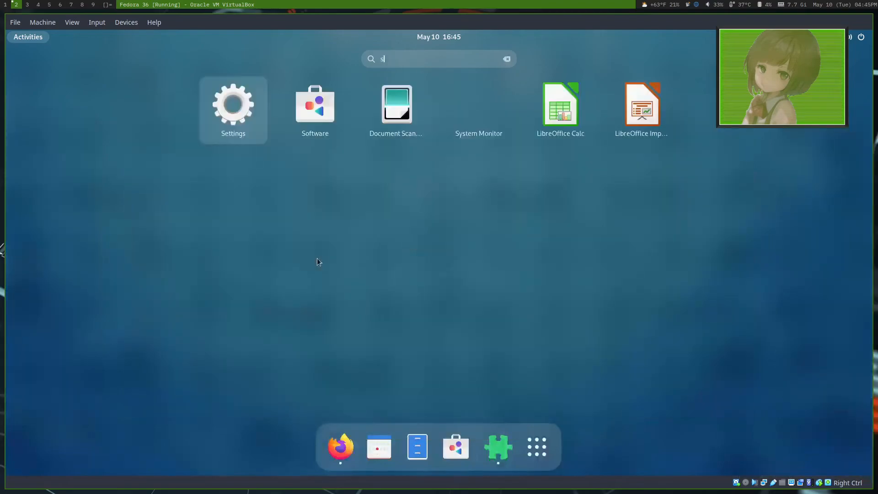
{"action": "key", "text": "BackSpace"}
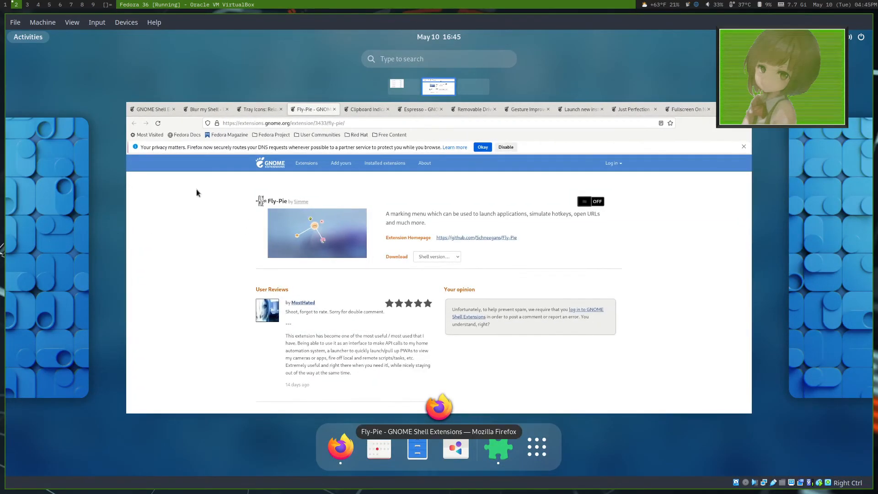
{"action": "left_click", "coordinate": [36, 254]}
{"action": "left_click", "coordinate": [191, 195]}
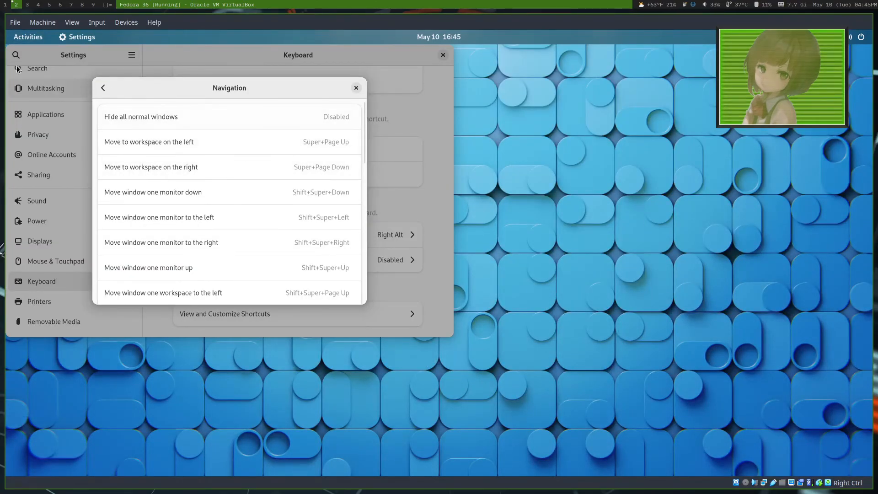
{"action": "left_click", "coordinate": [357, 88]}
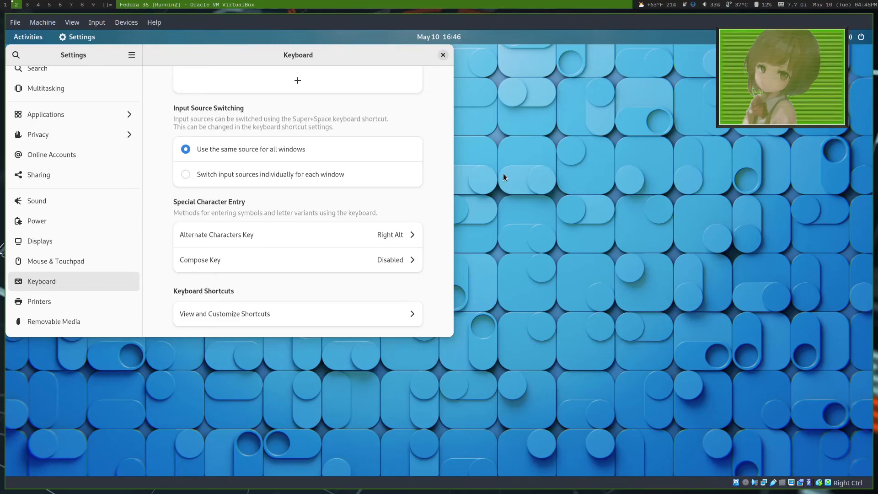
Step: Switch back and forth between the workspaces repeatedly to test the transitions
{"action": "key", "text": "ctrl+alt+Left"}
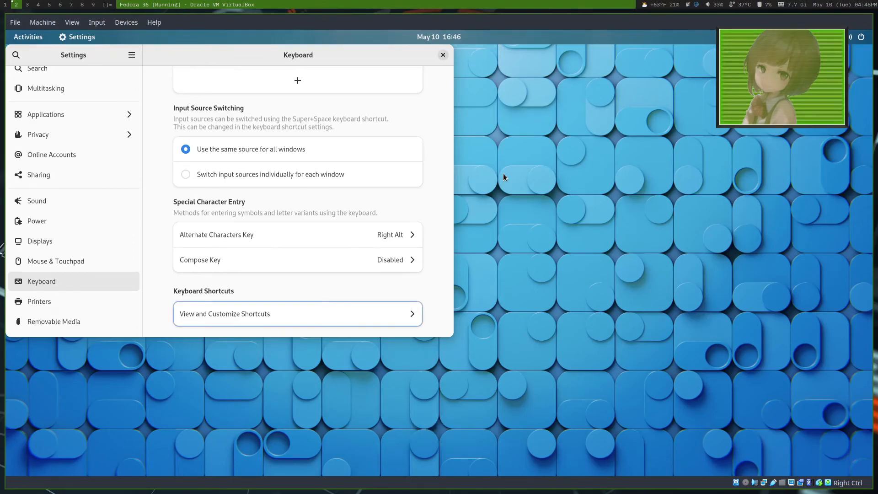
{"action": "key", "text": "ctrl+alt+Right"}
{"action": "key", "text": "ctrl+alt+Right"}
{"action": "key", "text": "ctrl+alt+Left"}
{"action": "key", "text": "ctrl+alt+Right"}
{"action": "key", "text": "ctrl+alt+Left"}
{"action": "key", "text": "ctrl+alt+Right"}
{"action": "key", "text": "ctrl+alt+Left"}
{"action": "key", "text": "ctrl+alt+Left"}
{"action": "key", "text": "ctrl+alt+Right"}
{"action": "key", "text": "ctrl+alt+Left"}
{"action": "key", "text": "ctrl+alt+Right"}
{"action": "key", "text": "ctrl+alt+Left"}
{"action": "key", "text": "ctrl+alt+Right"}
{"action": "key", "text": "ctrl+alt+Left"}
{"action": "key", "text": "ctrl+alt+Right"}
{"action": "key", "text": "ctrl+alt+Left"}
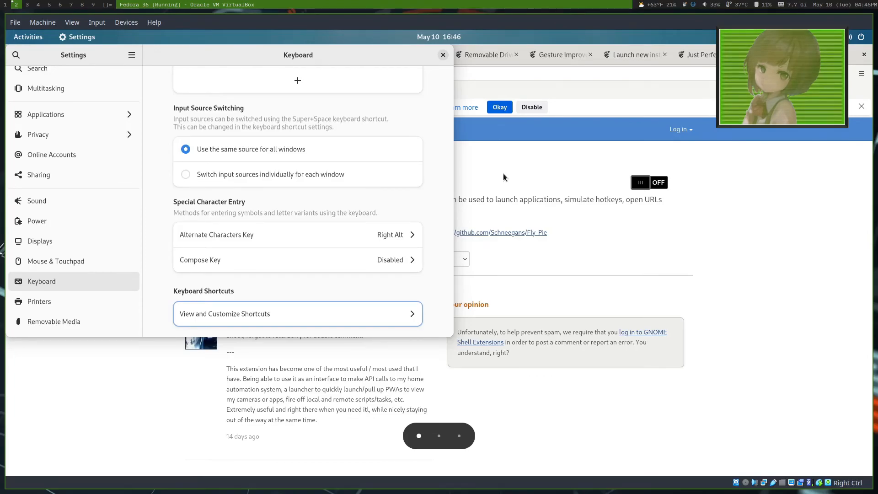
{"action": "key", "text": "ctrl+alt+Left"}
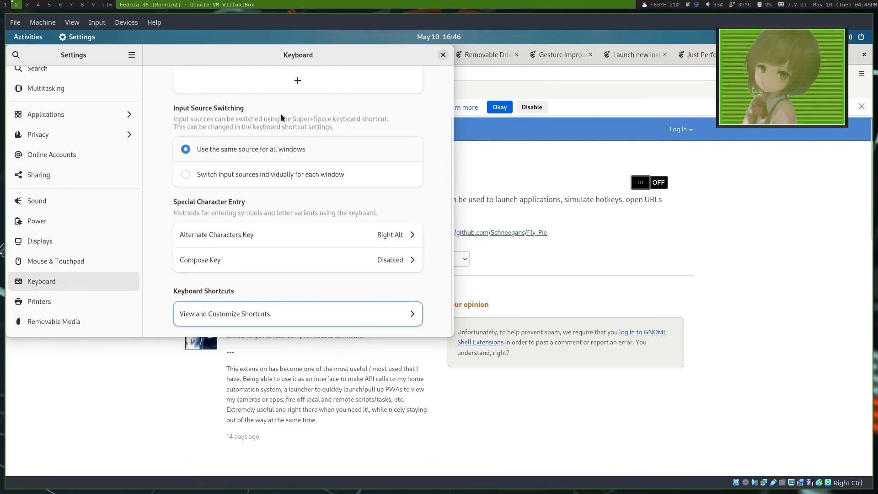
Step: Close the Settings and Extensions windows, then restore Firefox from its maximized state
{"action": "left_click", "coordinate": [445, 57]}
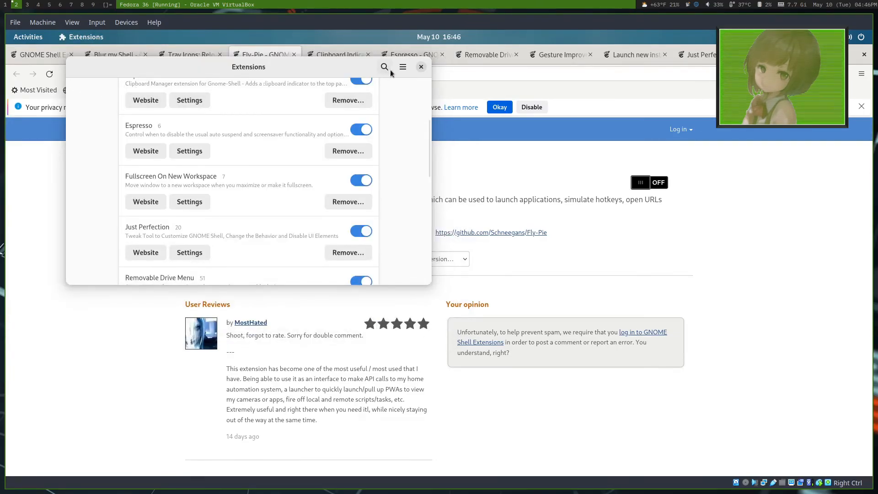
{"action": "left_click", "coordinate": [417, 70]}
{"action": "key", "text": "super"}
{"action": "key", "text": "super"}
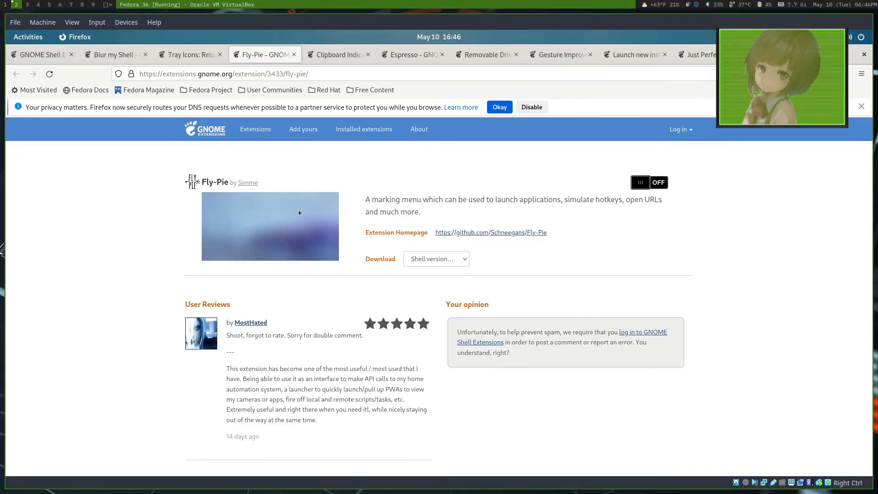
{"action": "double_click", "coordinate": [844, 55]}
Step: Return to the Fly-Pie page through the open tabs, try to install the extension, and accept Firefox's DNS privacy notice
{"action": "left_click", "coordinate": [375, 64]}
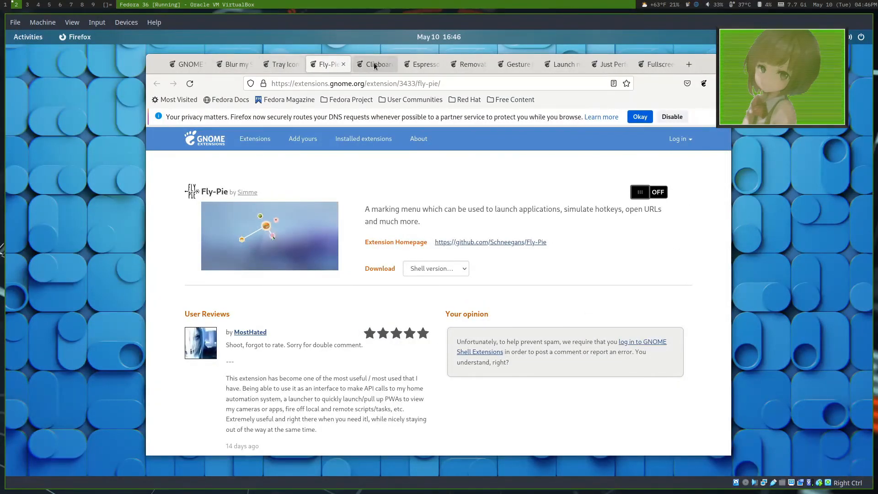
{"action": "left_click", "coordinate": [224, 69]}
{"action": "left_click", "coordinate": [196, 69]}
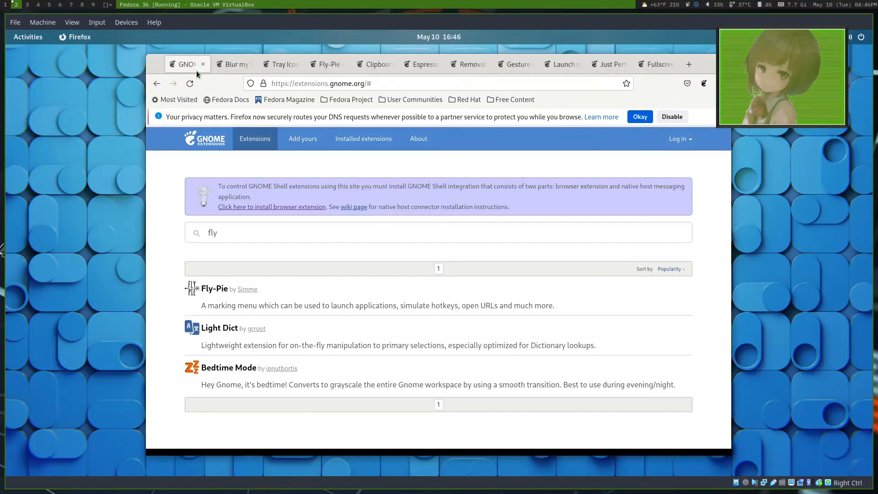
{"action": "left_click", "coordinate": [327, 64]}
{"action": "left_click", "coordinate": [659, 192]}
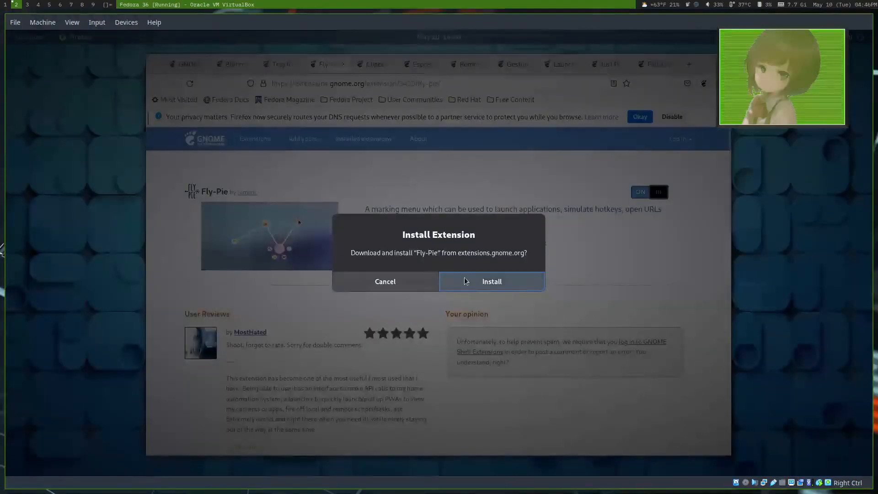
{"action": "left_click", "coordinate": [474, 273]}
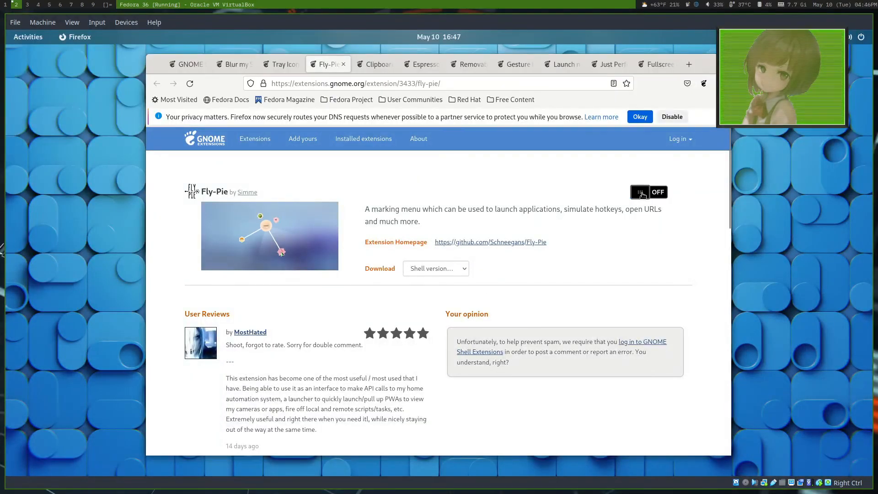
{"action": "left_click", "coordinate": [640, 117]}
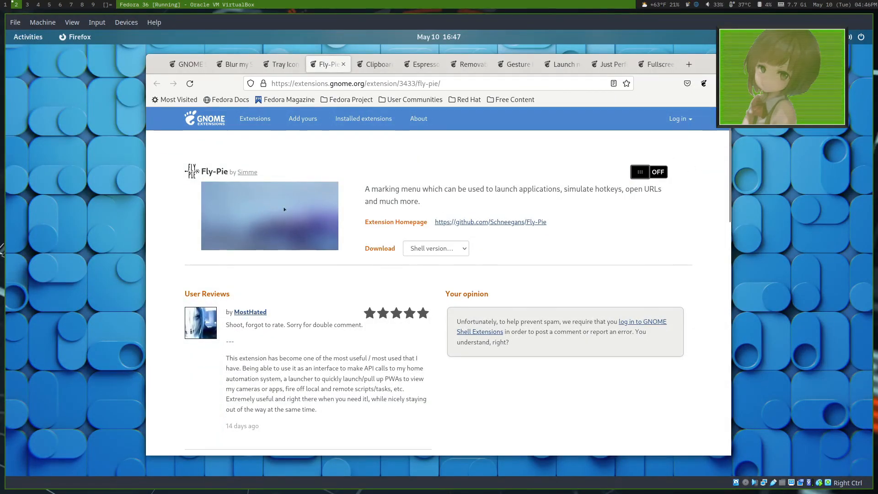